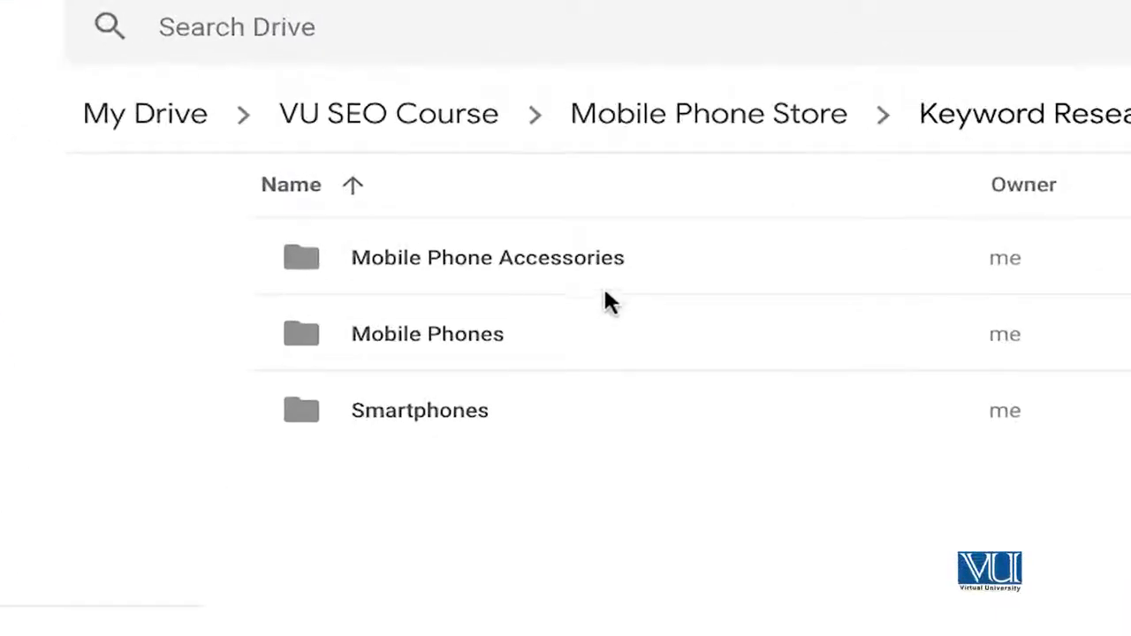
Step: Open the Mobile Phones folder in Drive and create a new blank Google Sheets spreadsheet there
double_click(459, 347)
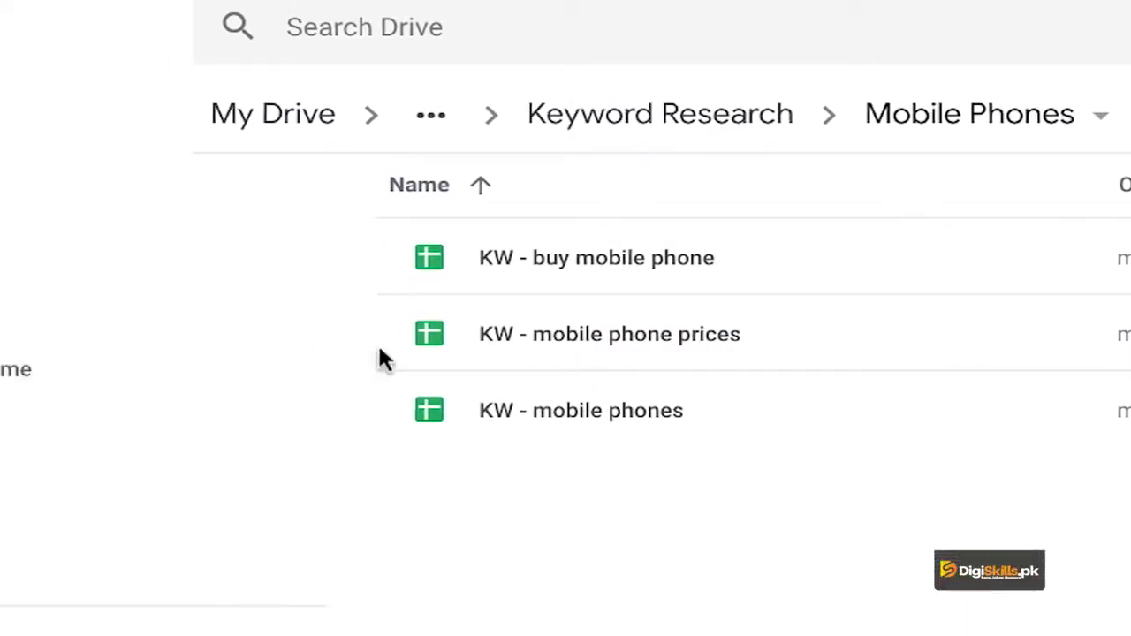
click(115, 177)
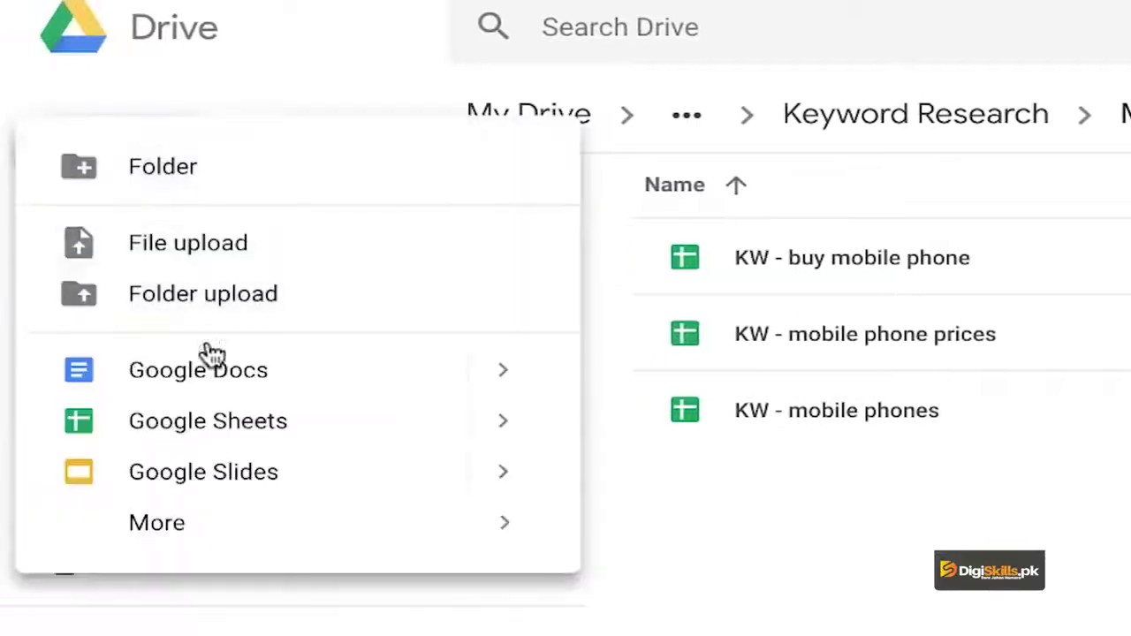
click(747, 566)
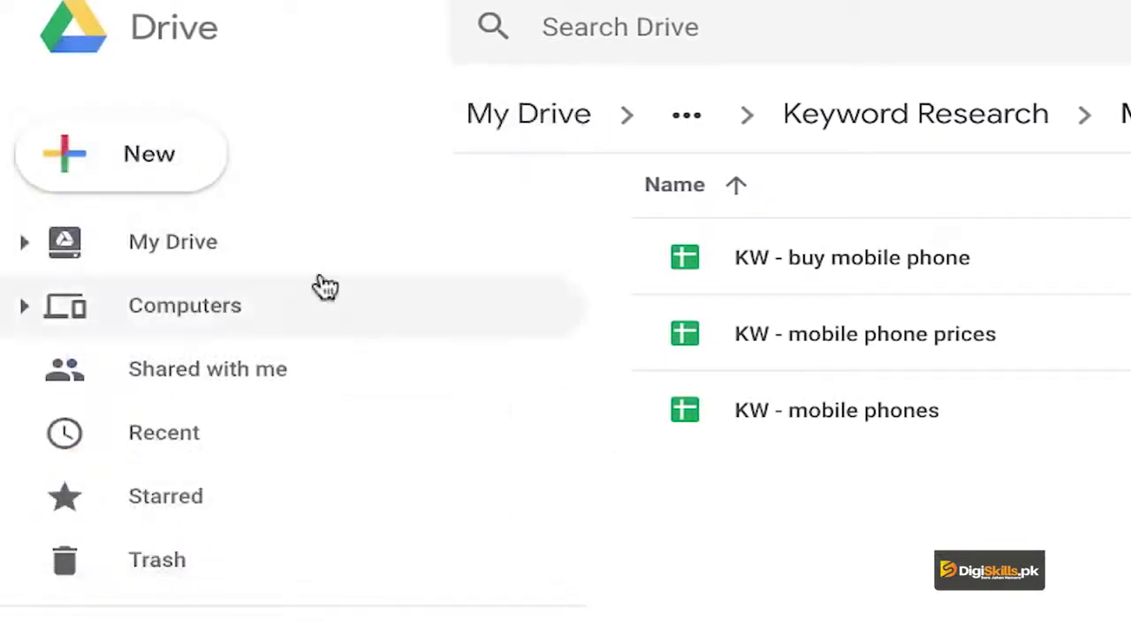
click(146, 181)
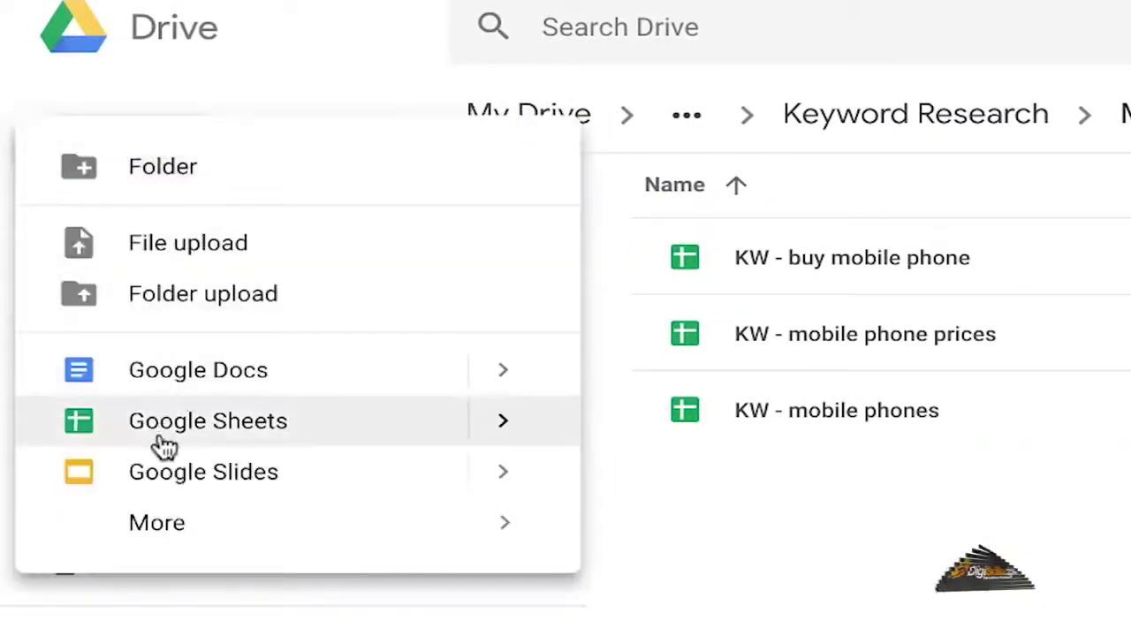
click(168, 433)
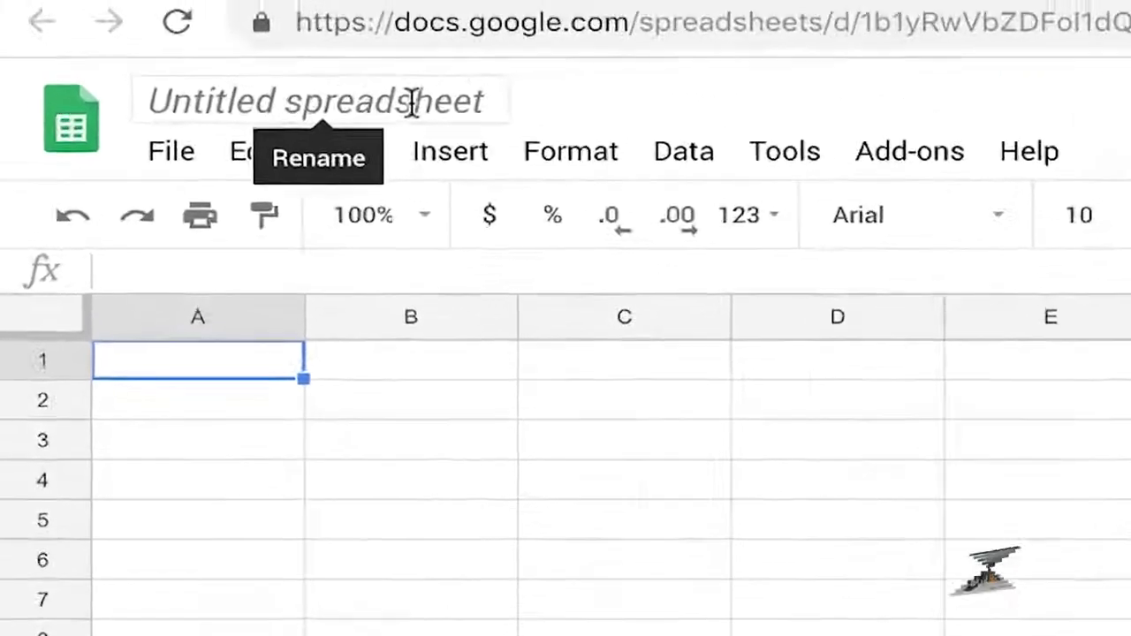
Step: Title the spreadsheet 'KW - Mobile Phones - Main', correcting 'Phone' to 'Phones'
click(300, 38)
text(KW - )
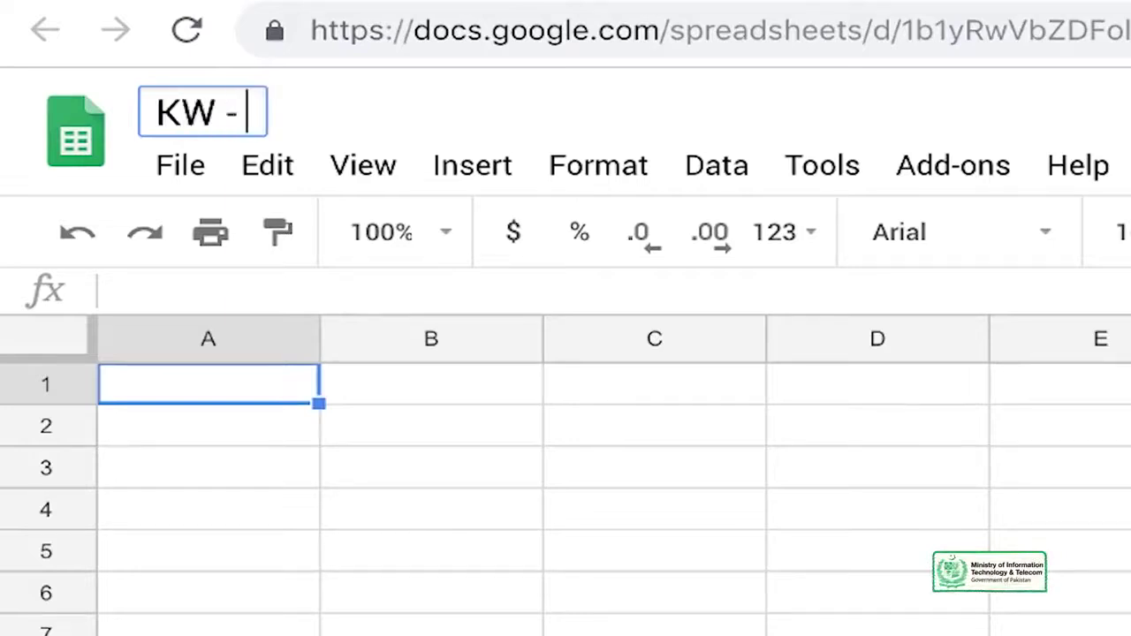
text(Mobil)
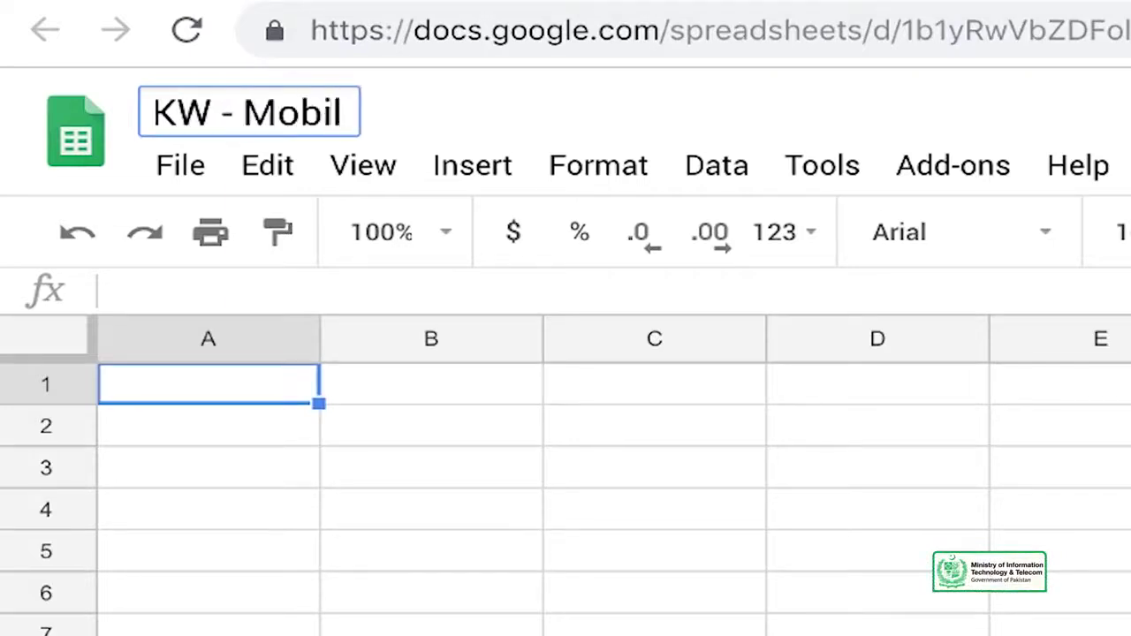
text(e Phone)
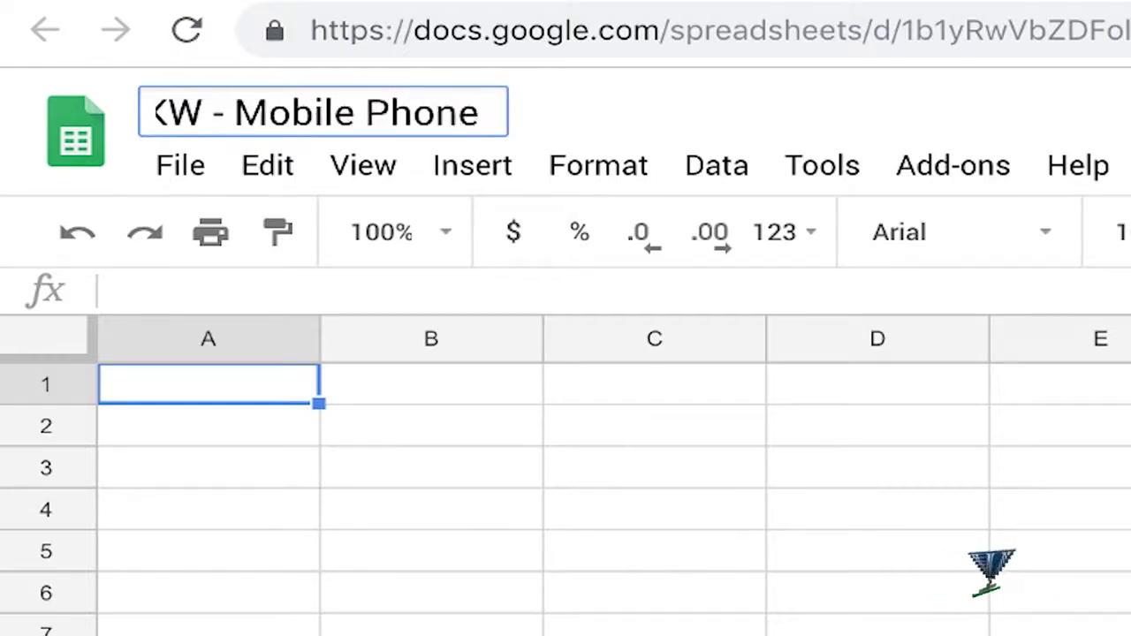
text( - Main)
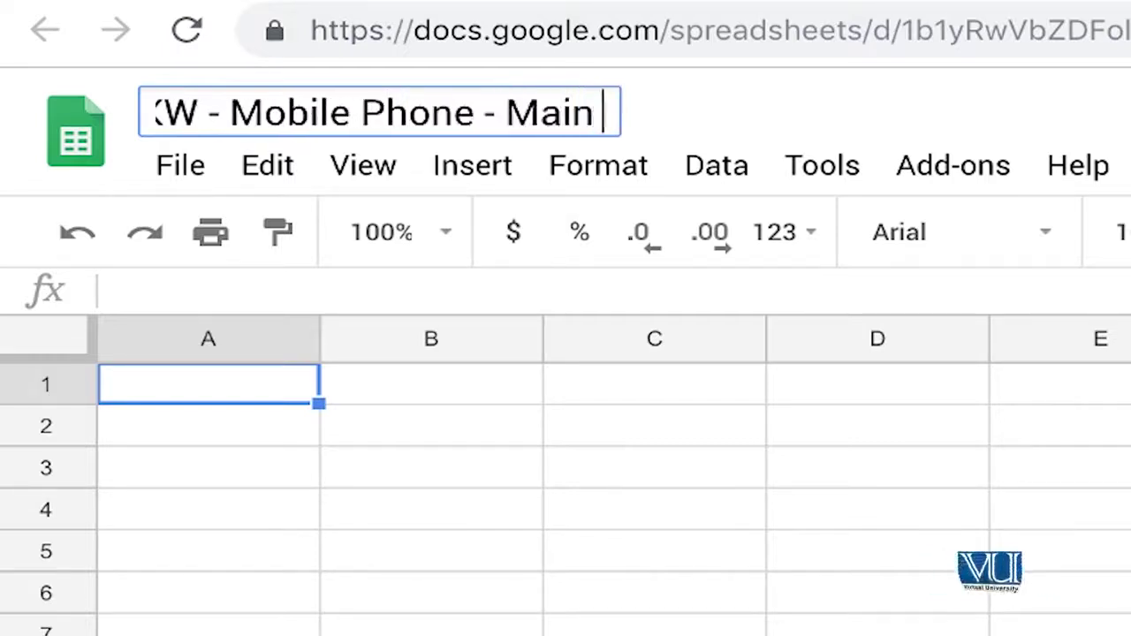
key(BackSpace)
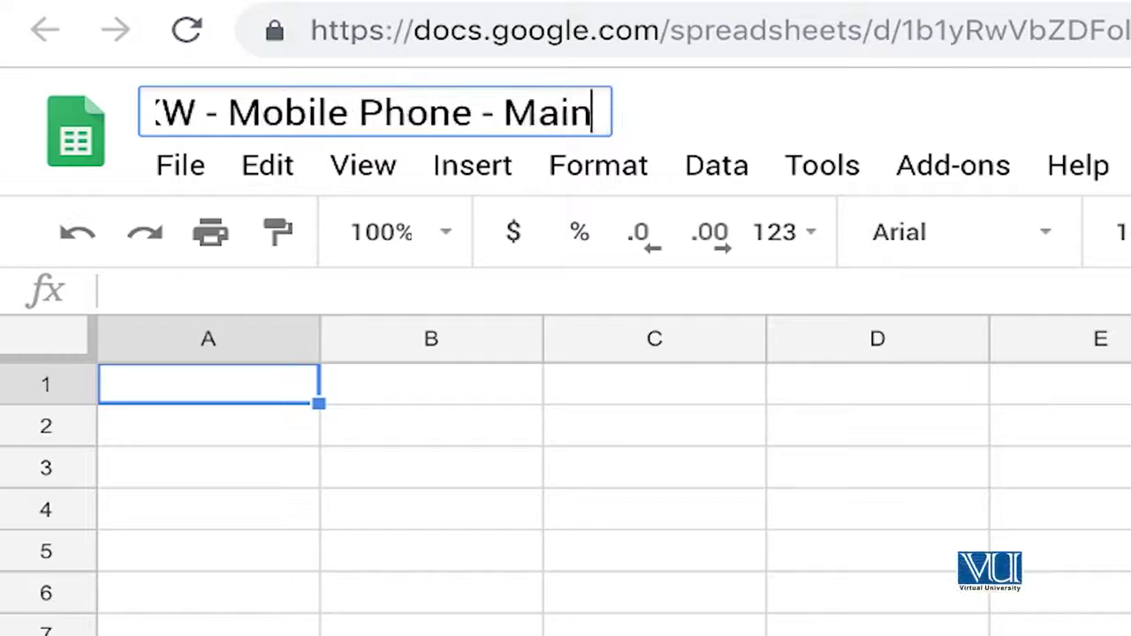
key(Return)
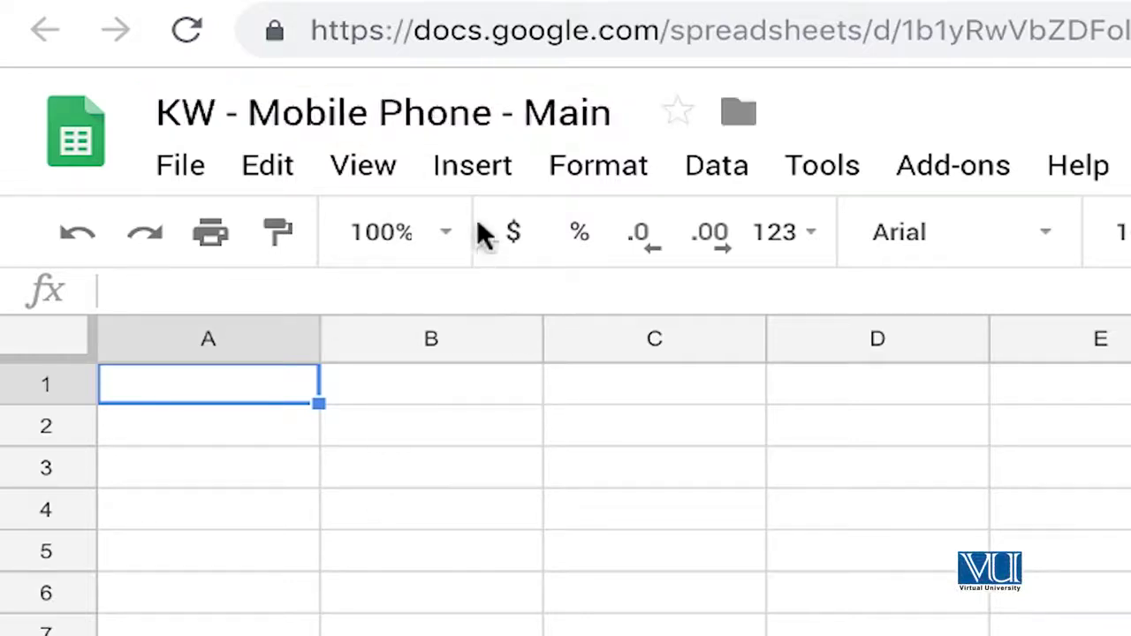
click(495, 115)
text(s)
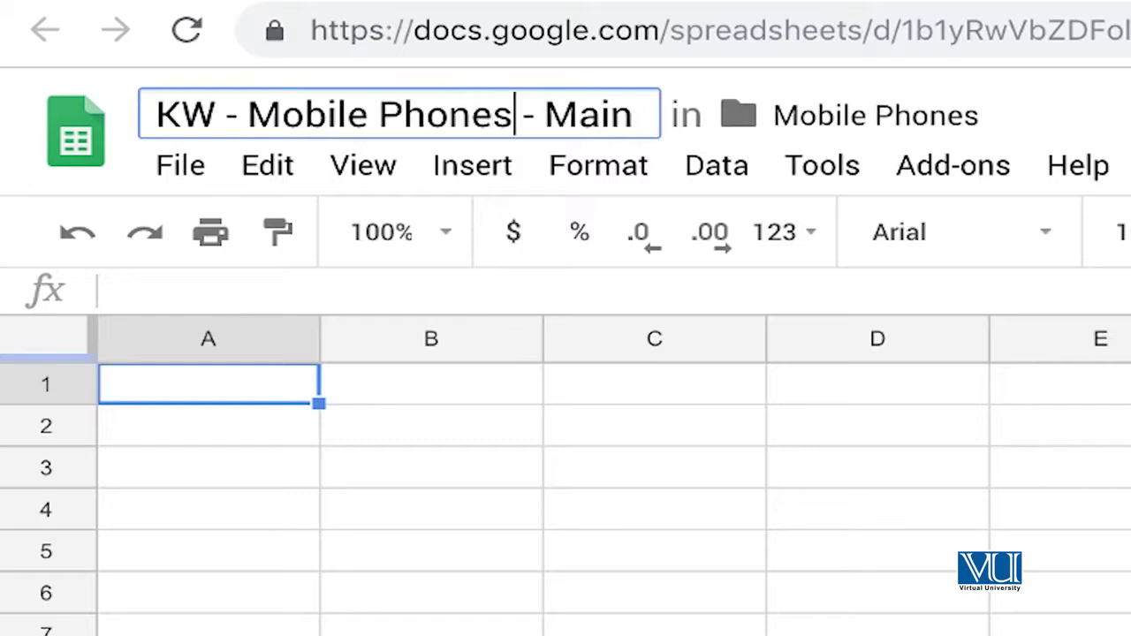
click(367, 439)
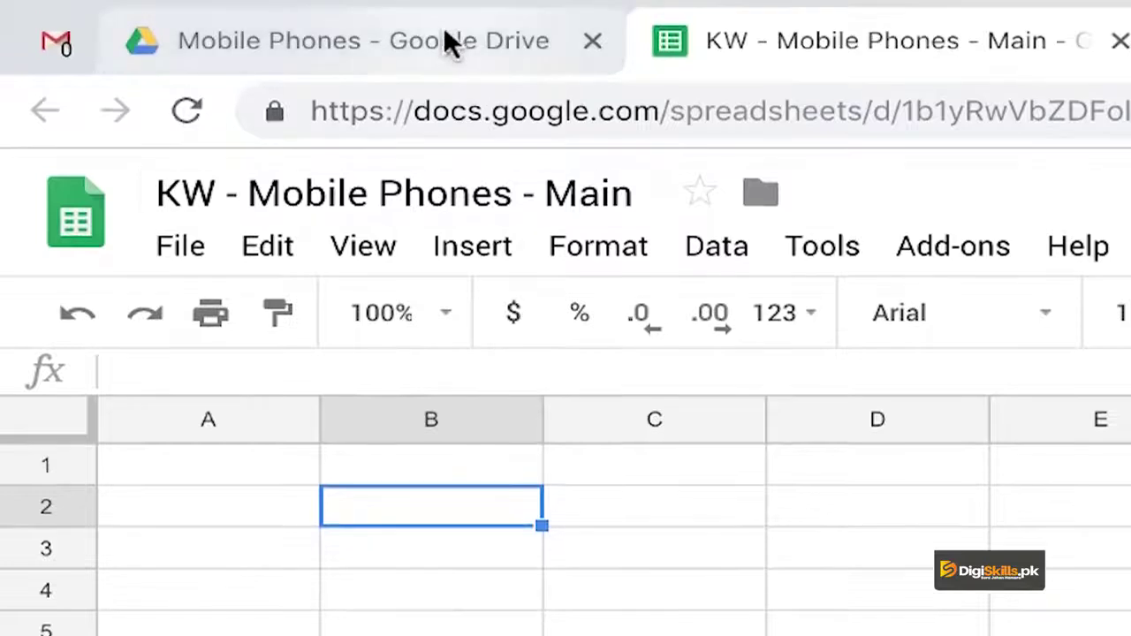
Step: Open the KW - buy mobile phone, KW - mobile phones and KW - mobile phone prices spreadsheets
click(444, 39)
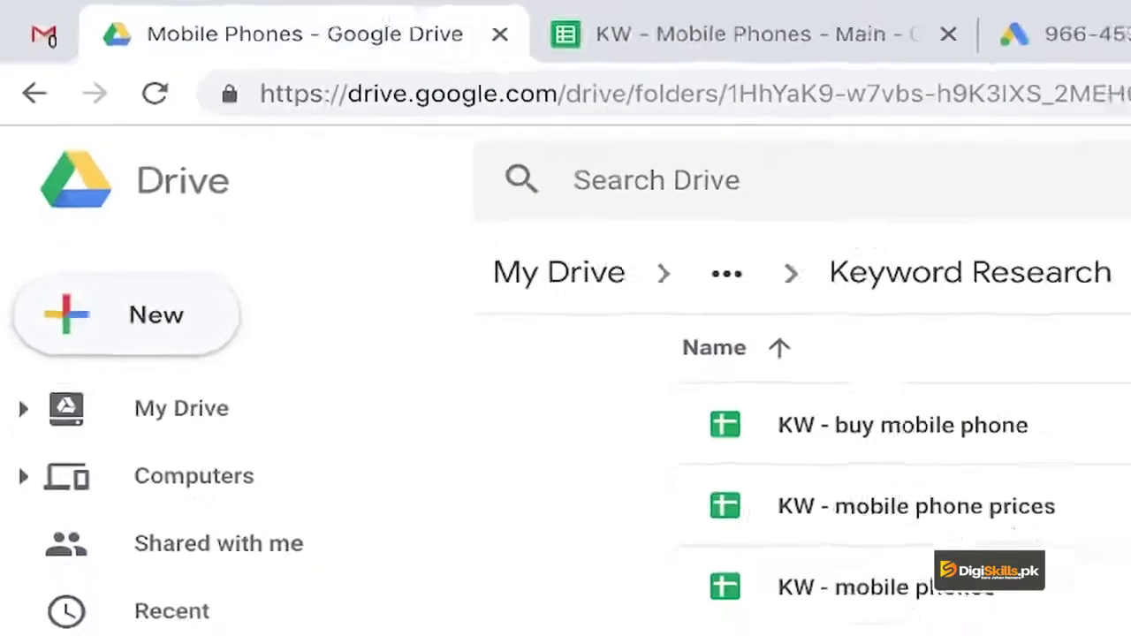
double_click(685, 325)
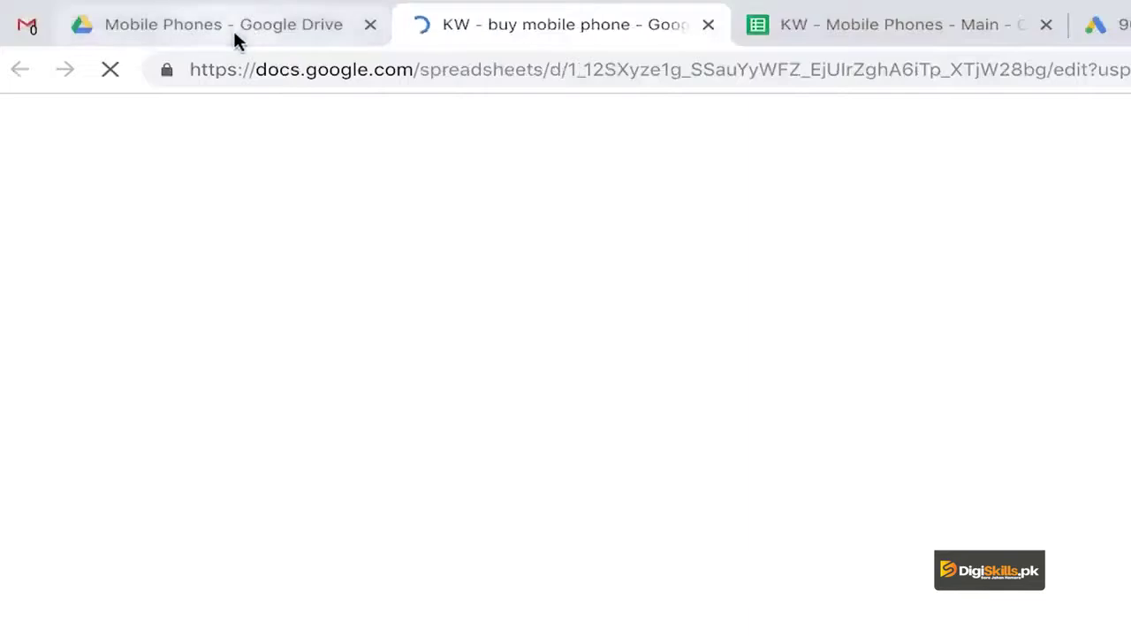
click(235, 27)
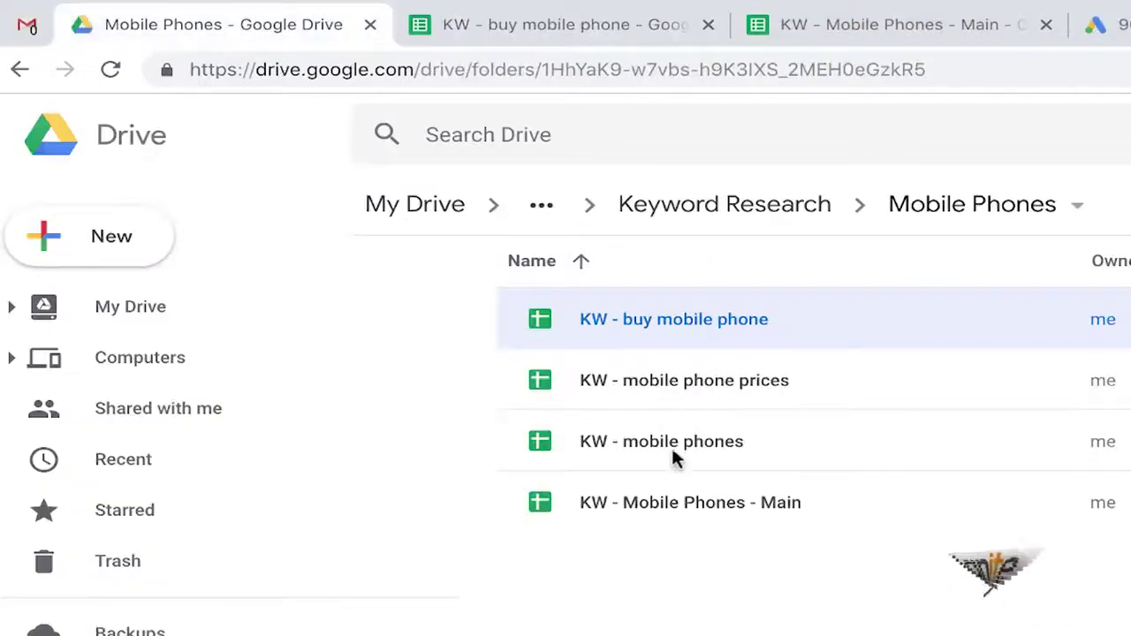
double_click(672, 442)
click(253, 33)
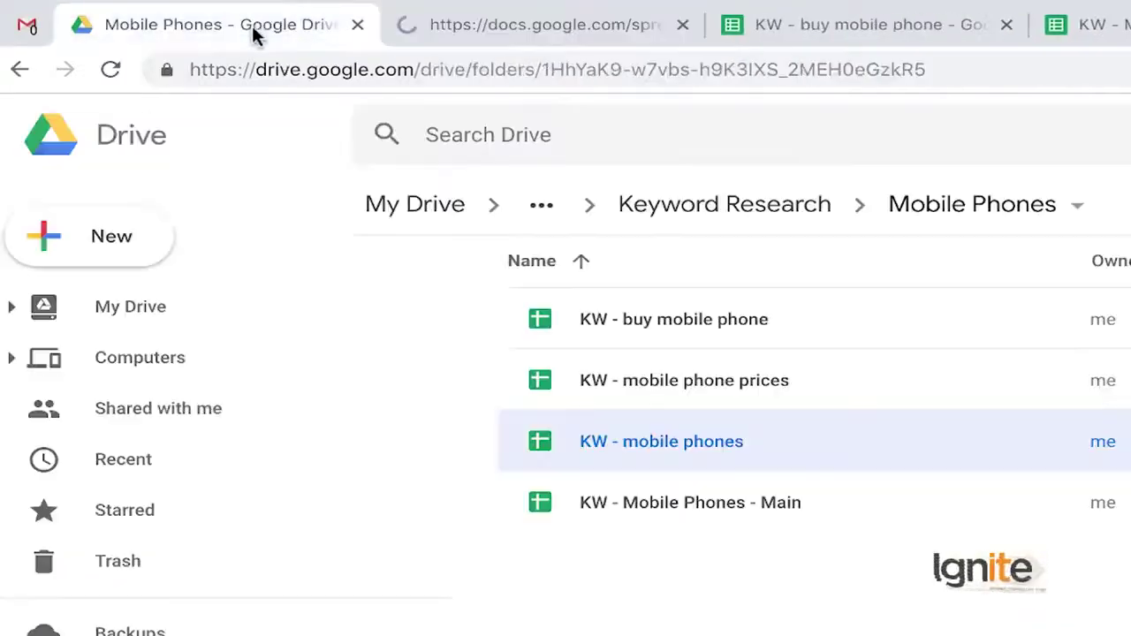
double_click(649, 278)
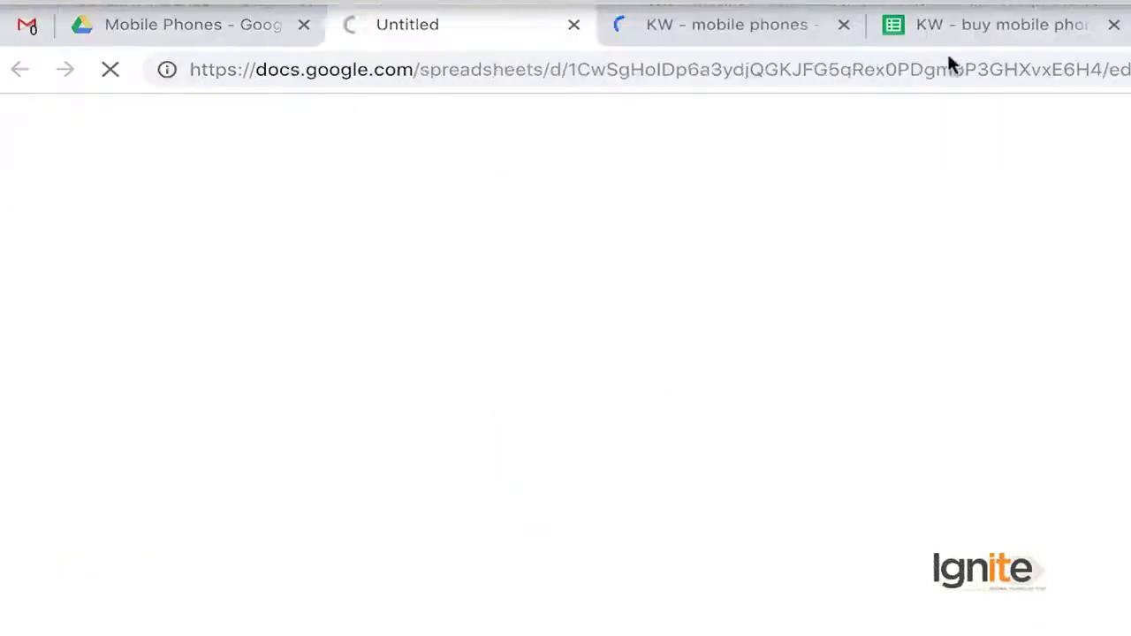
Step: Select all the keyword data in the KW - buy mobile phone spreadsheet for copying
click(742, 36)
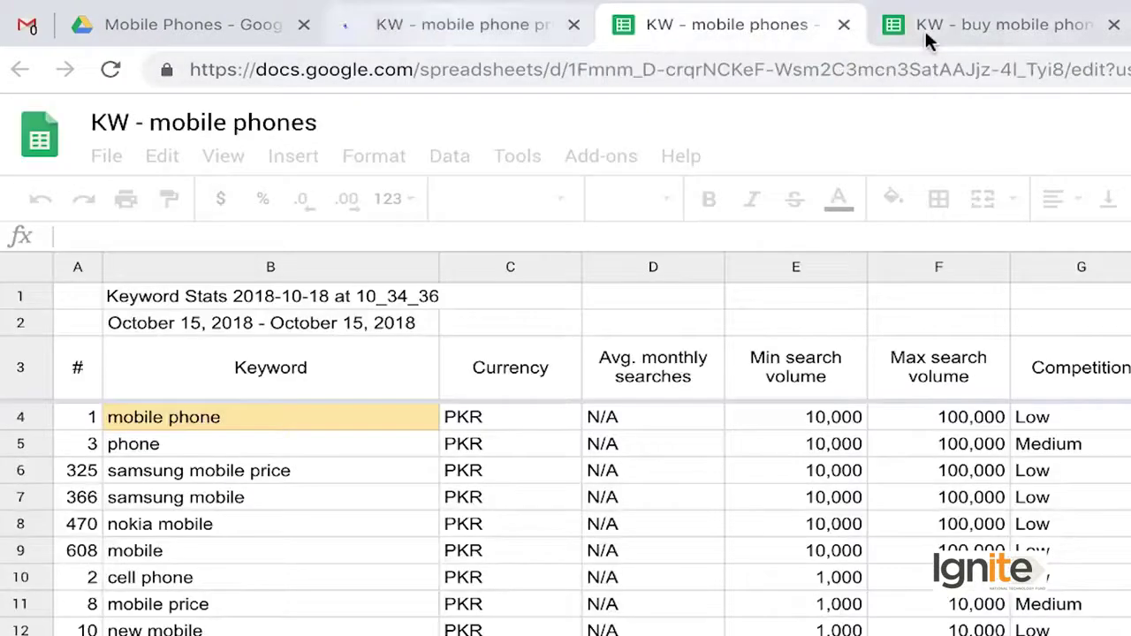
click(1007, 27)
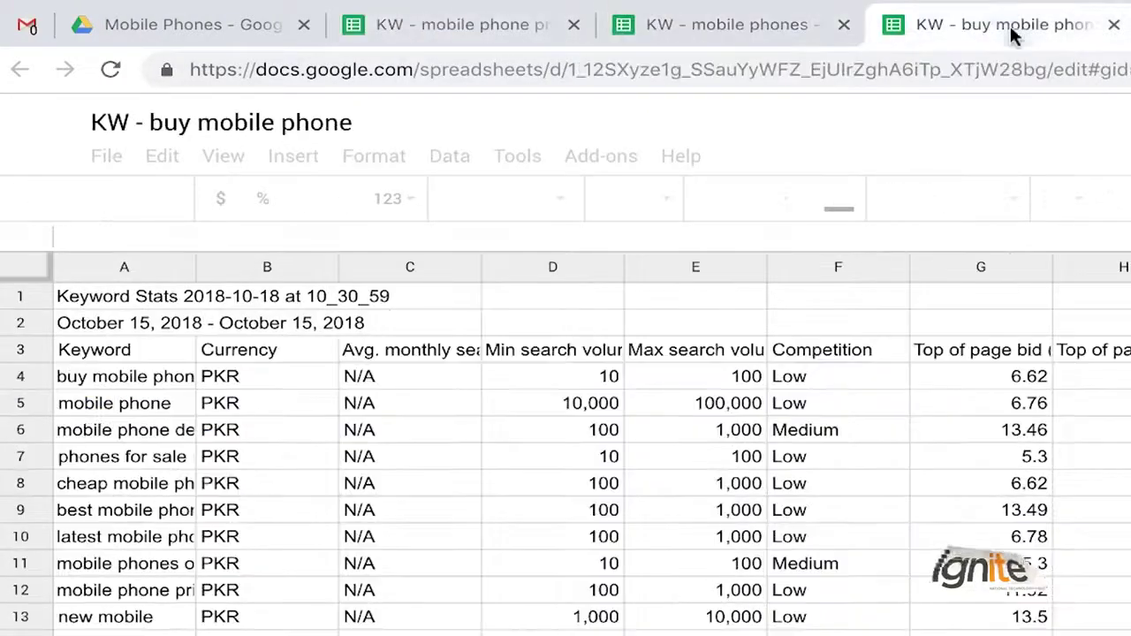
click(316, 431)
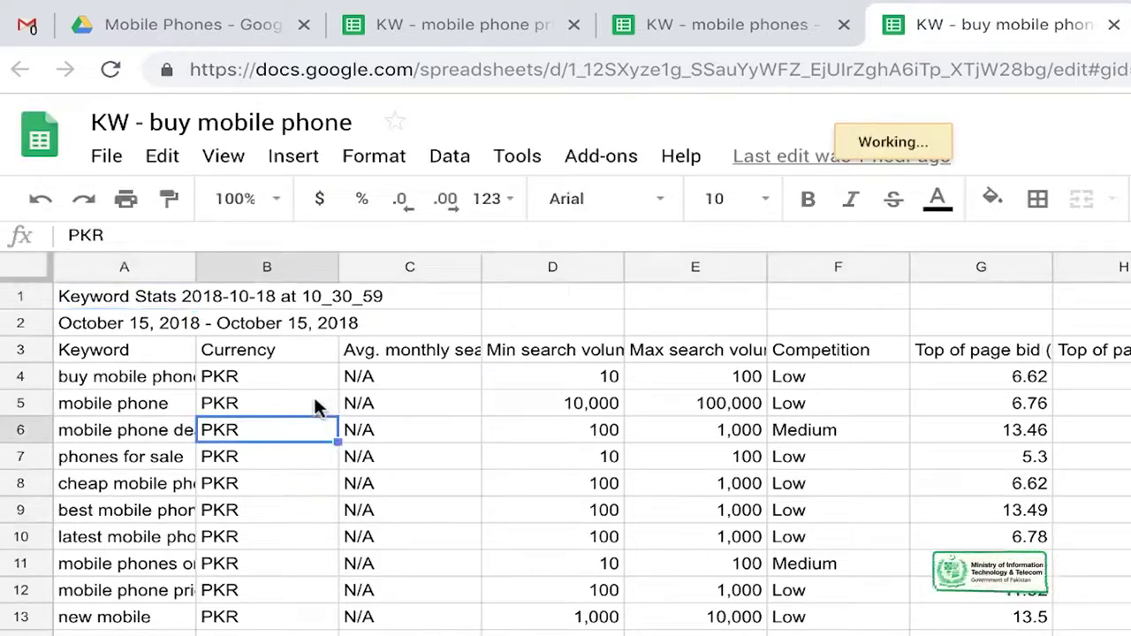
key(ctrl+a)
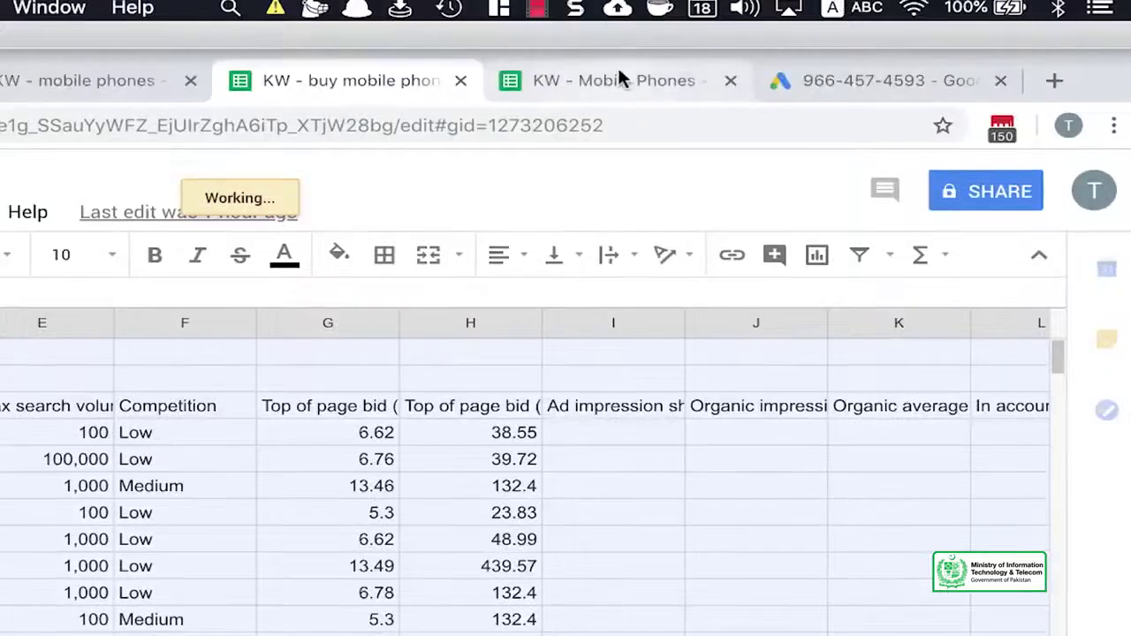
Step: Paste the buy mobile phone data into the Main sheet, then clear the A1 title and A2 date range
click(619, 76)
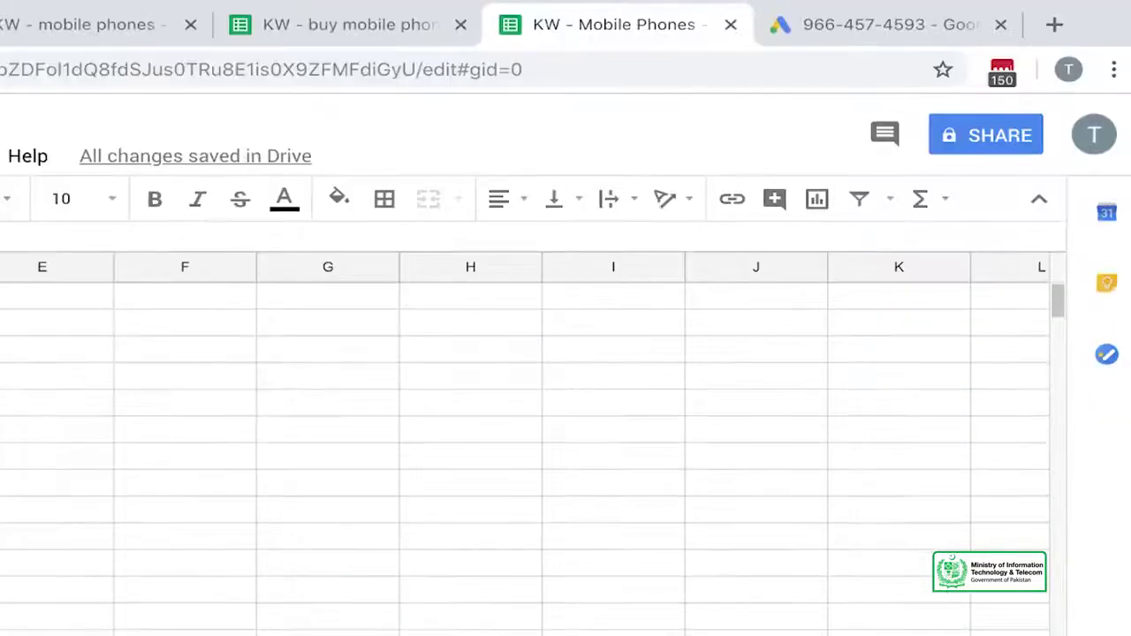
key(ctrl+v)
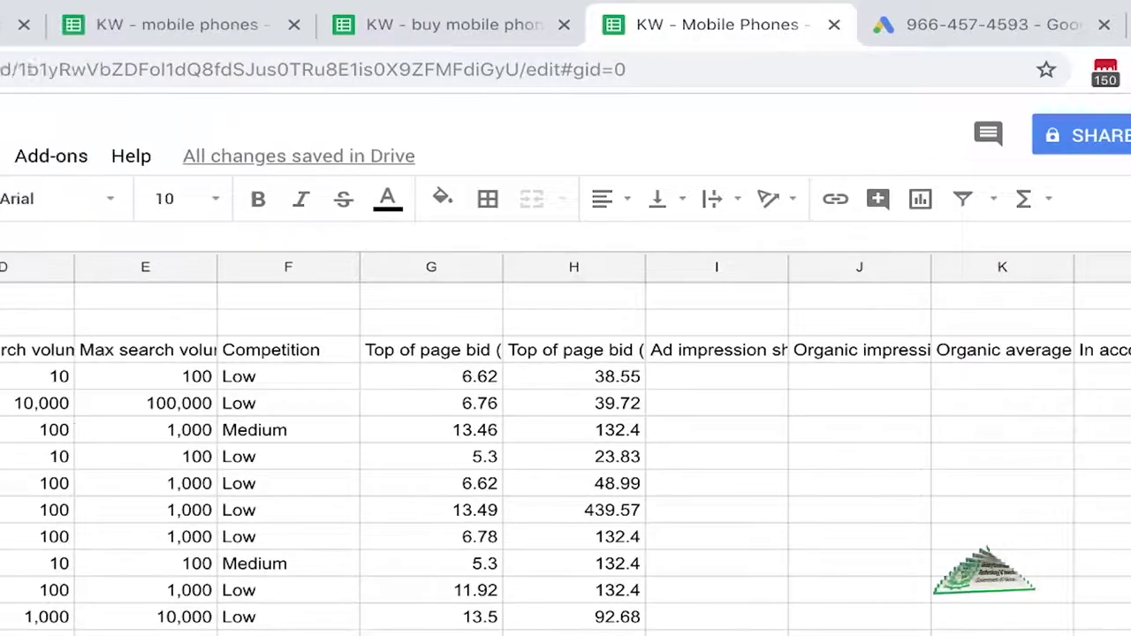
click(147, 323)
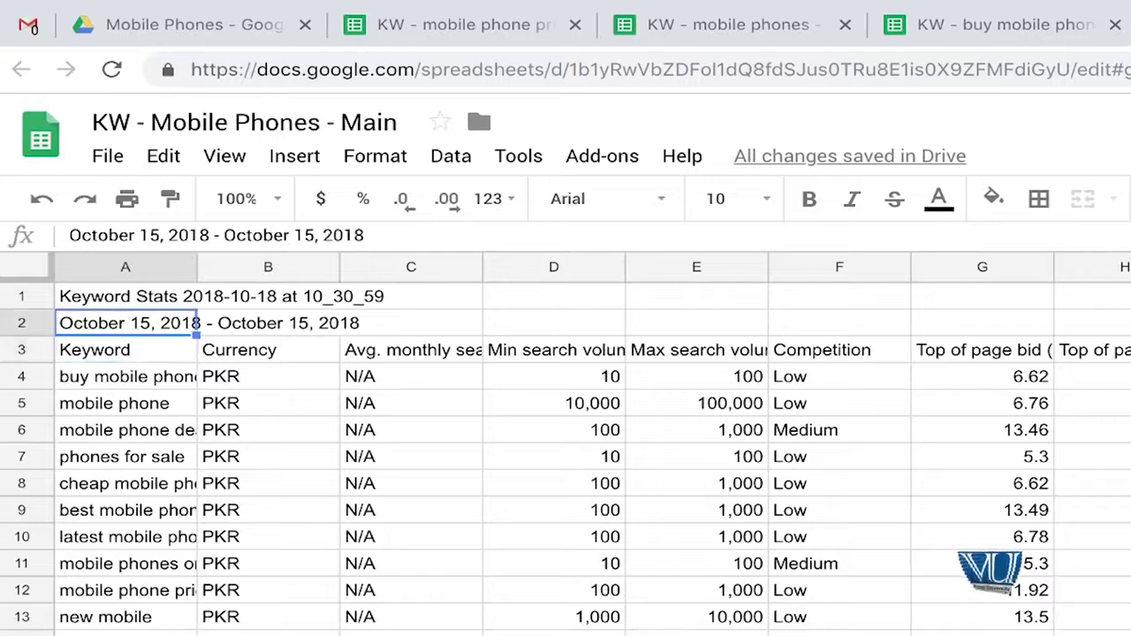
click(150, 297)
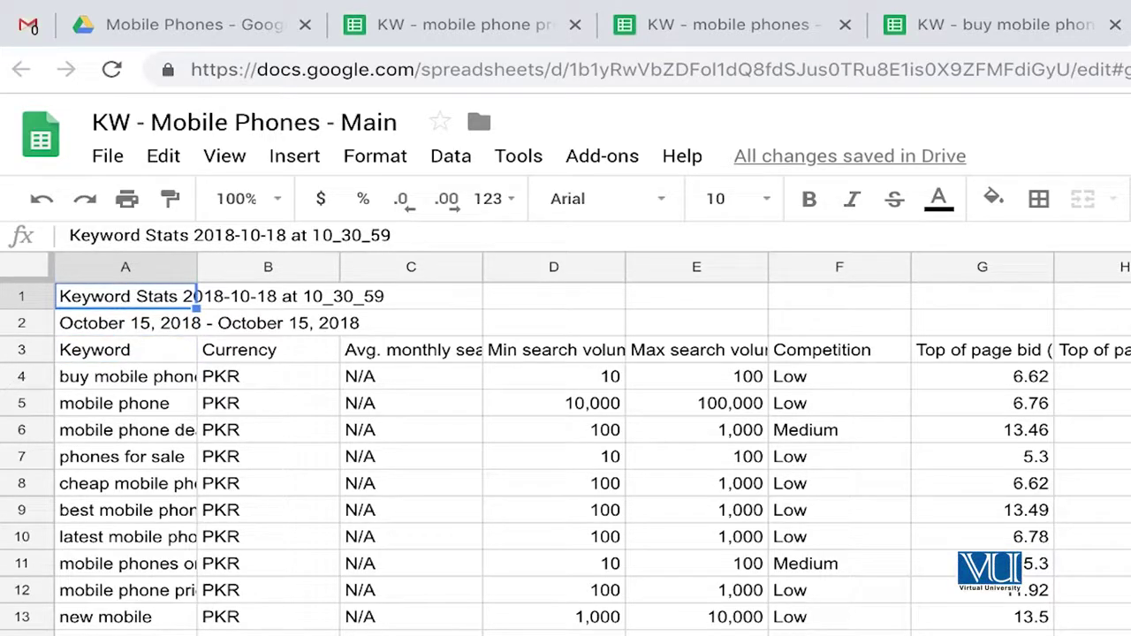
key(Delete)
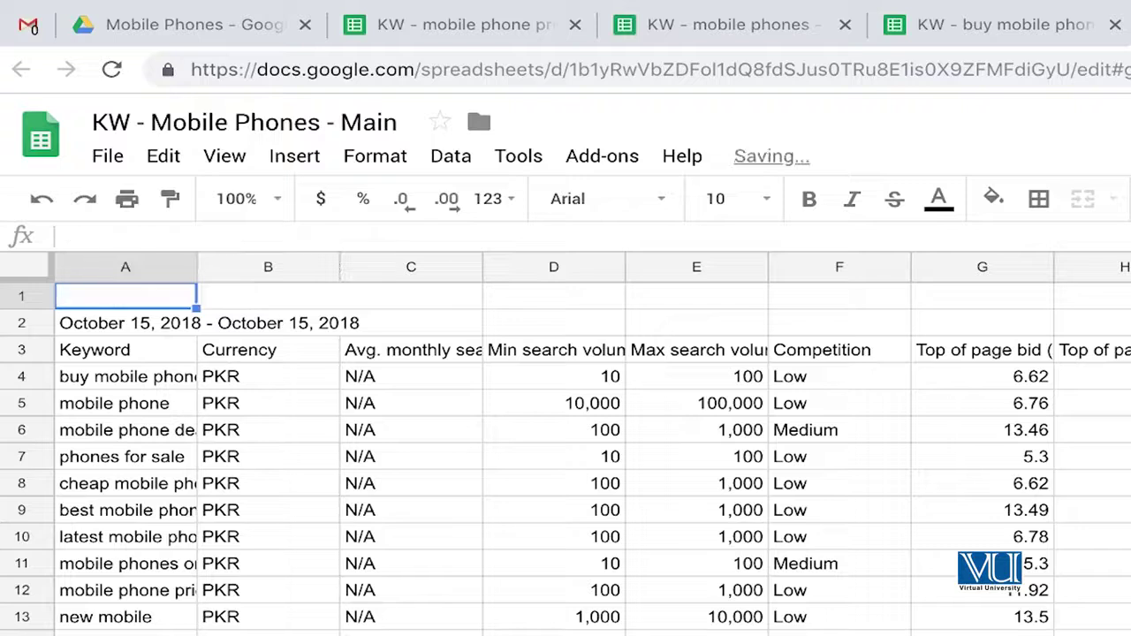
click(125, 324)
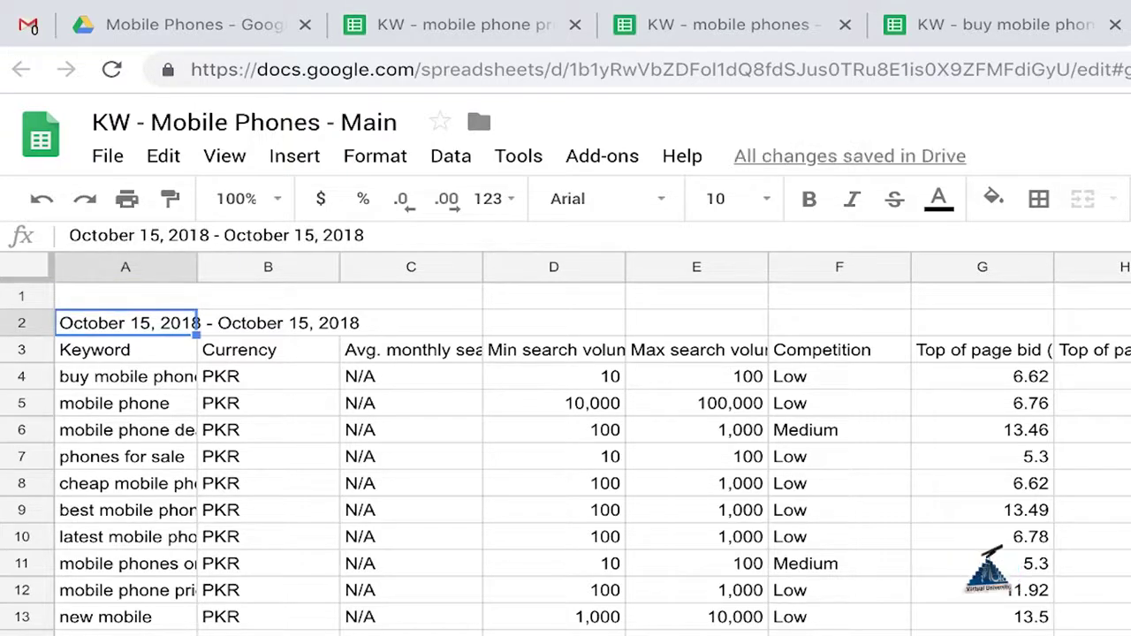
key(Delete)
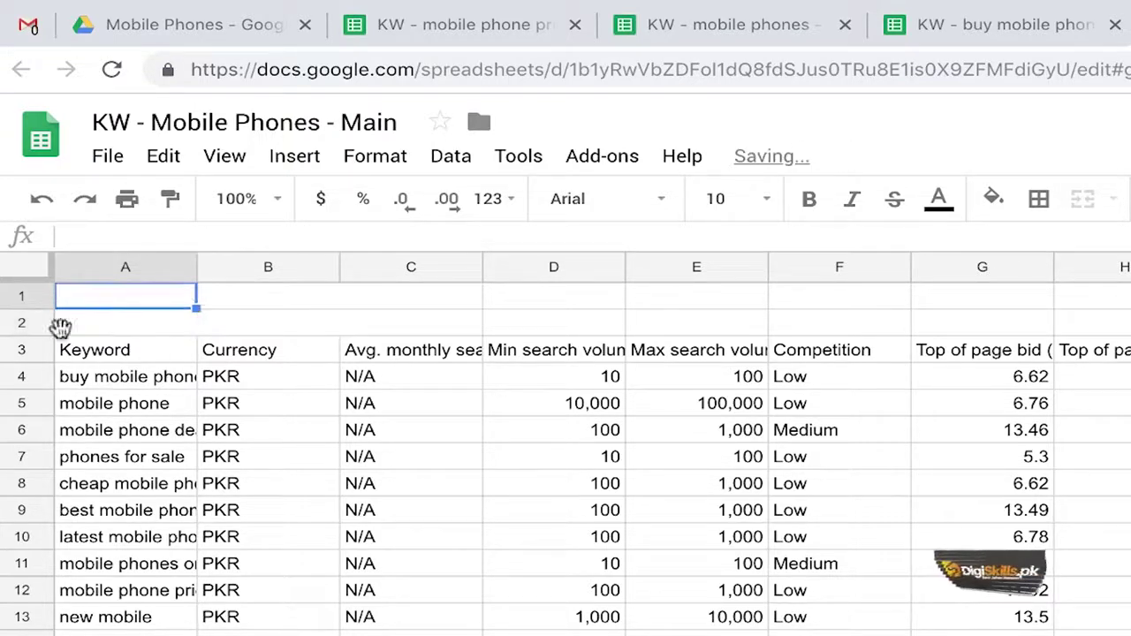
Step: Delete the empty rows 1–2 so the Keyword header sits in row 1
click(11, 294)
drag(10, 294, 12, 322)
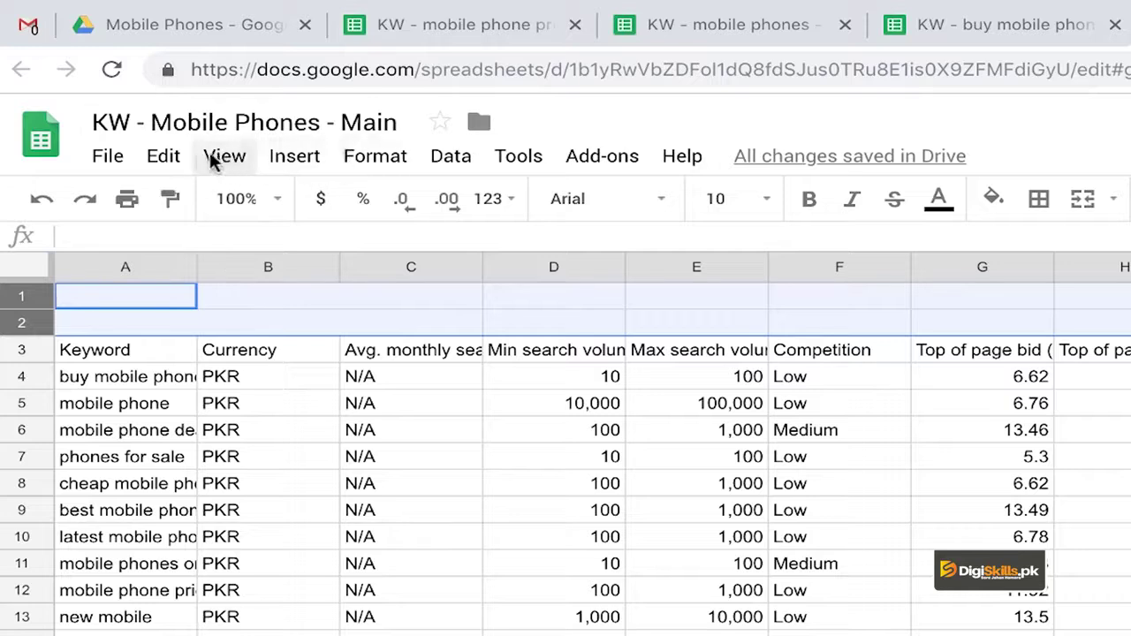
click(166, 159)
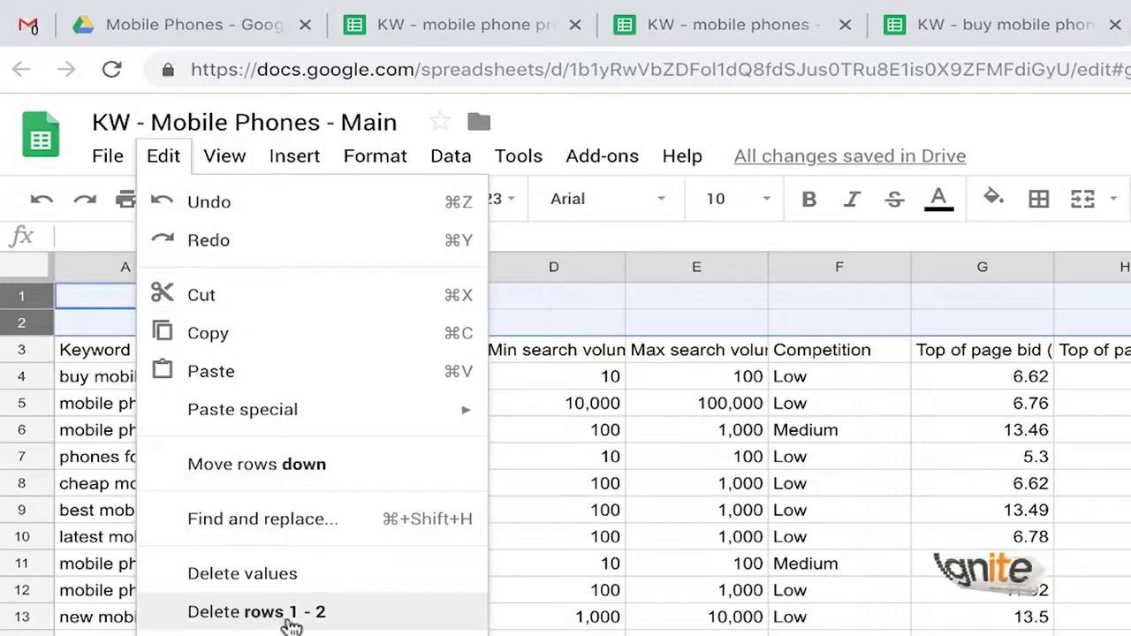
click(284, 625)
click(278, 397)
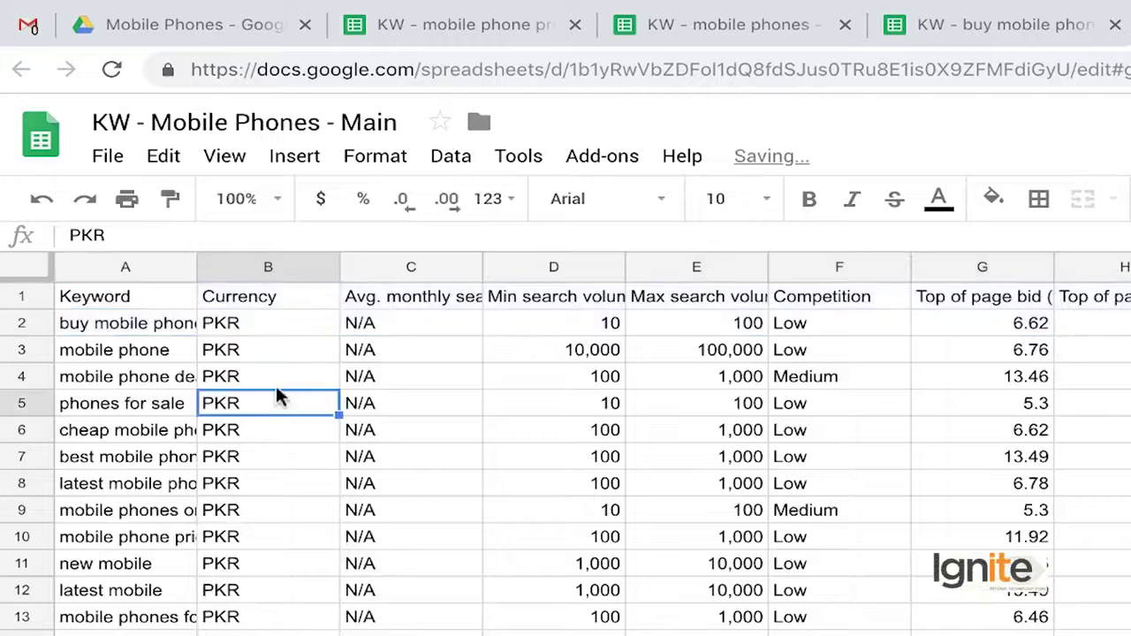
Step: Auto-fit column A so the full keywords are visible
click(139, 304)
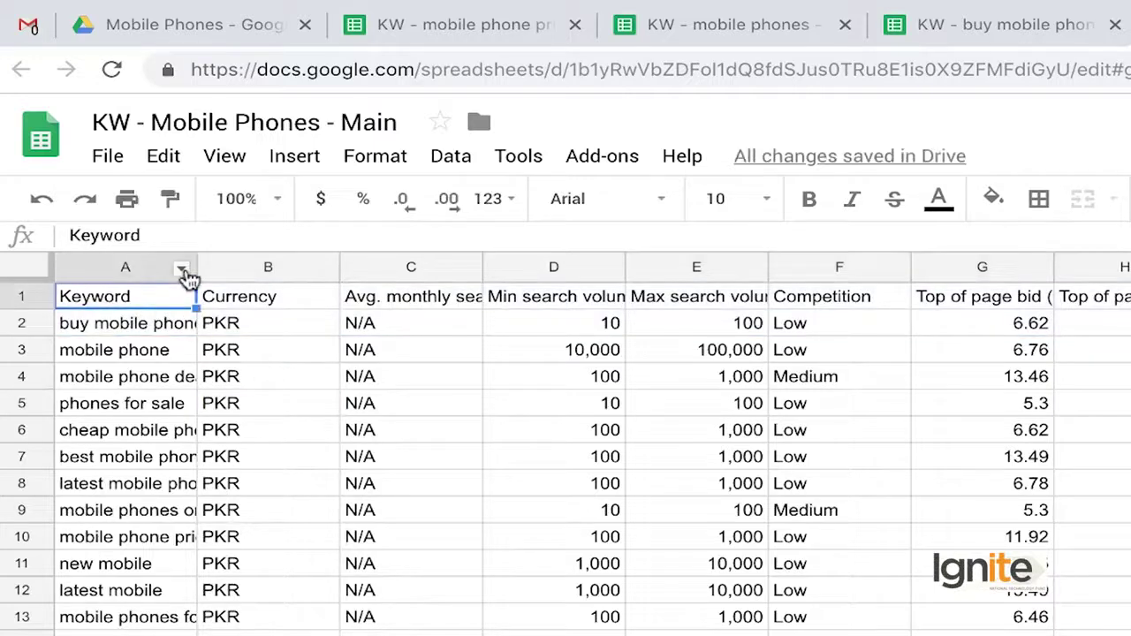
double_click(195, 267)
scroll(277, 407, down, 1)
scroll(281, 402, up, 1)
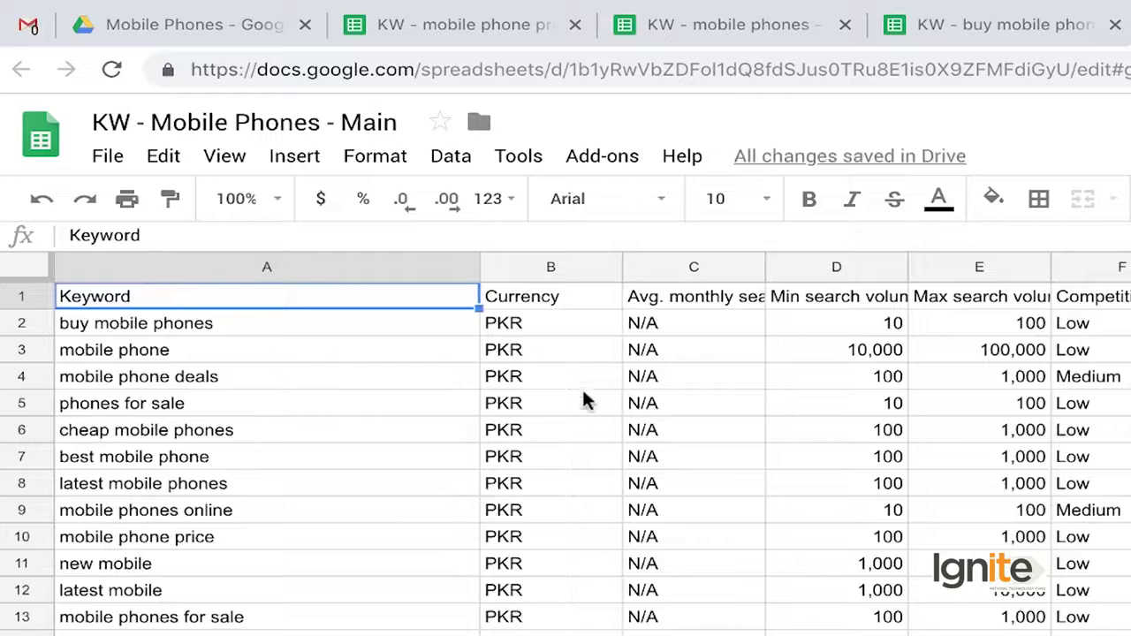
scroll(584, 422, down, 1)
scroll(586, 419, up, 1)
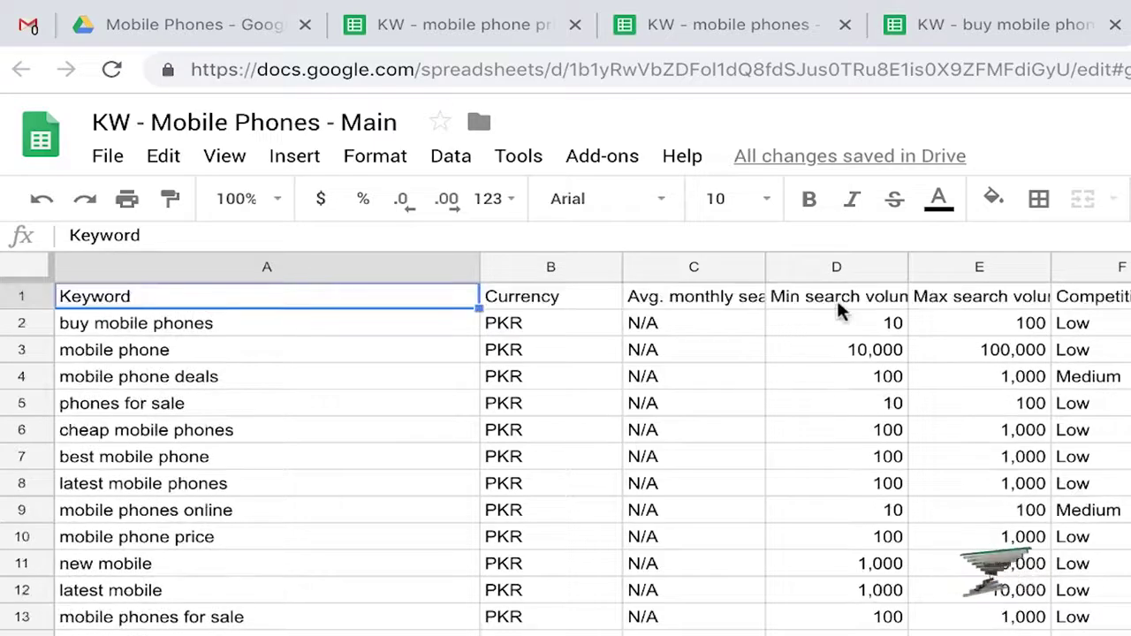
Step: Close KW - buy mobile phone and sort KW - mobile phones by the # column ascending
click(1022, 30)
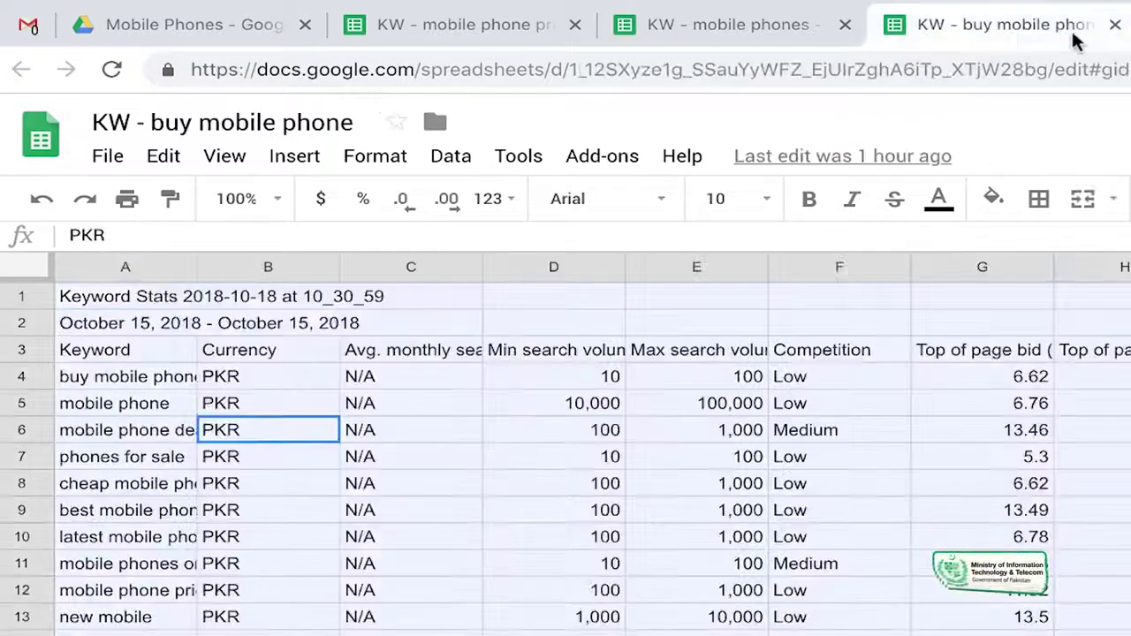
click(1115, 25)
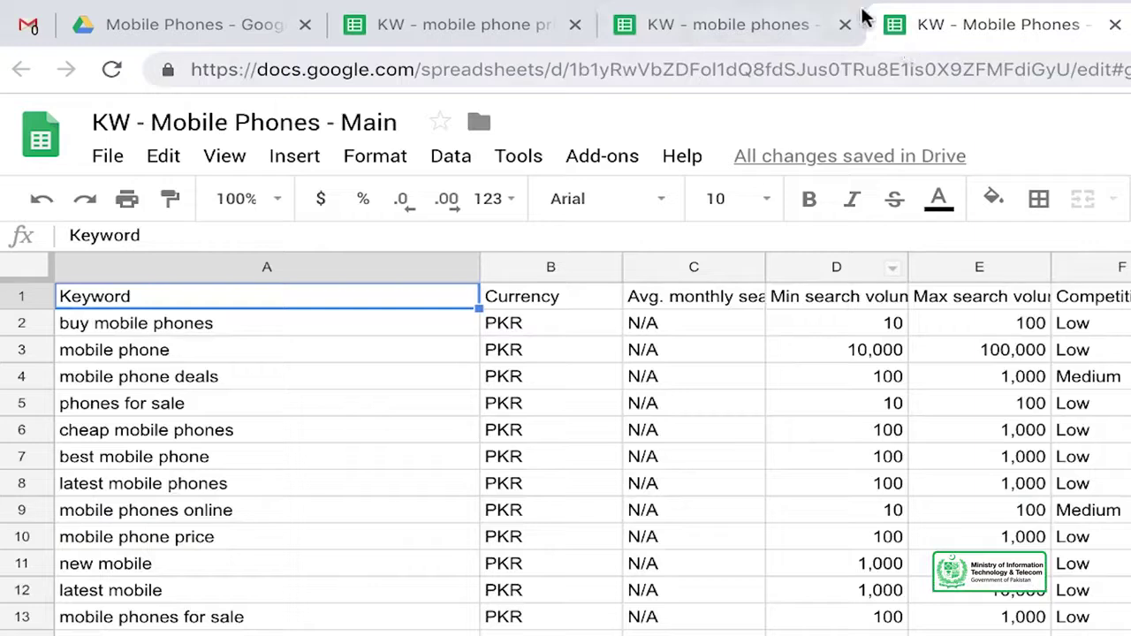
click(751, 23)
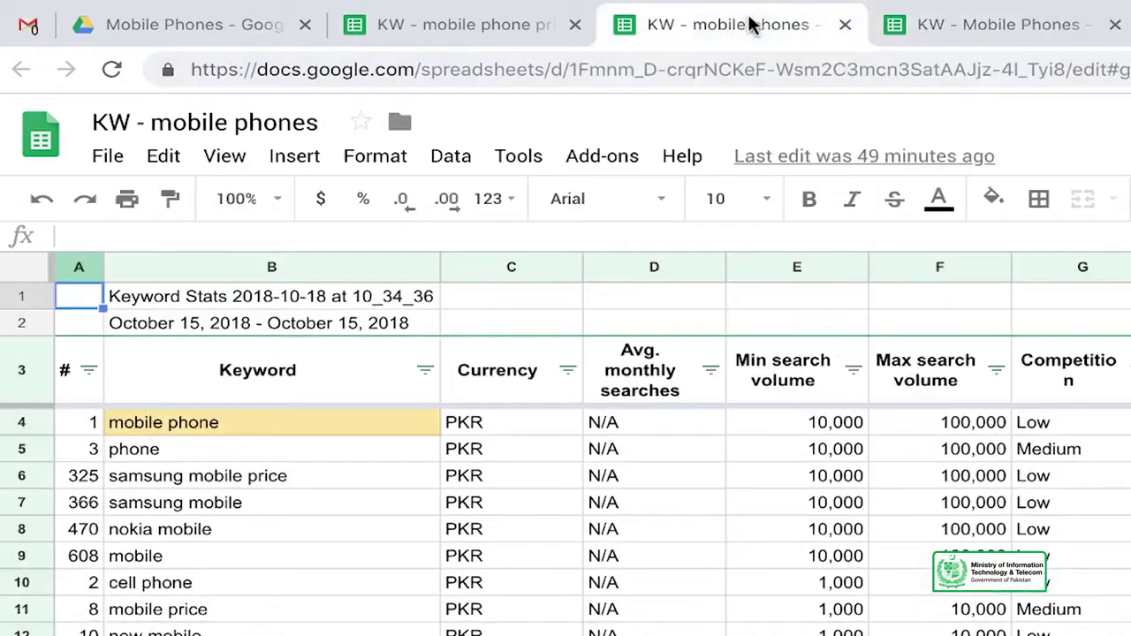
click(324, 460)
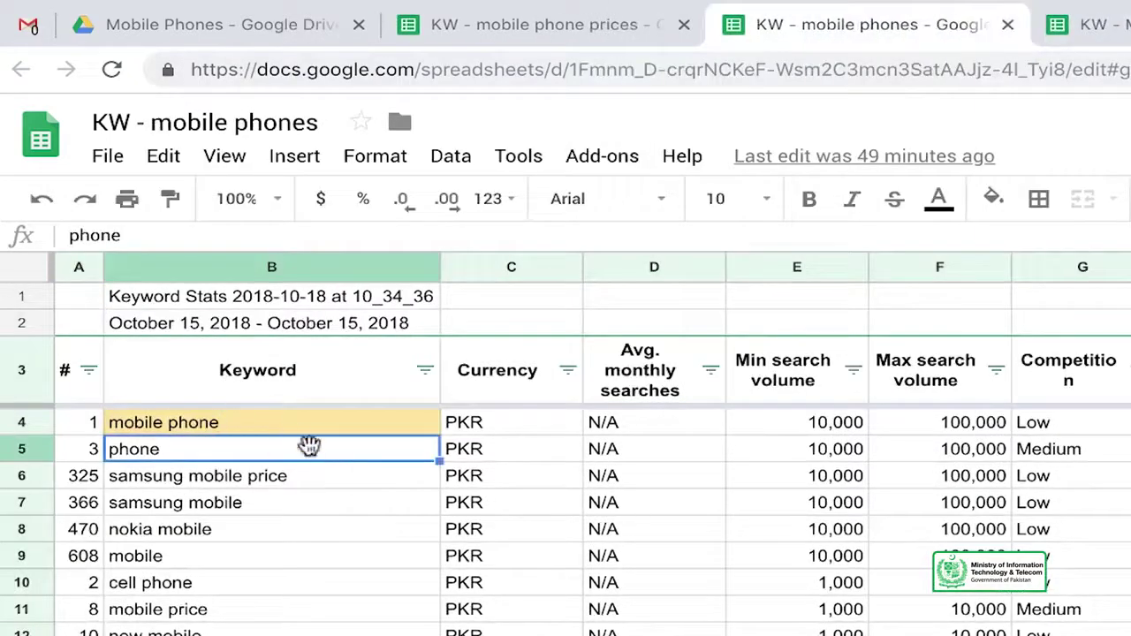
click(88, 370)
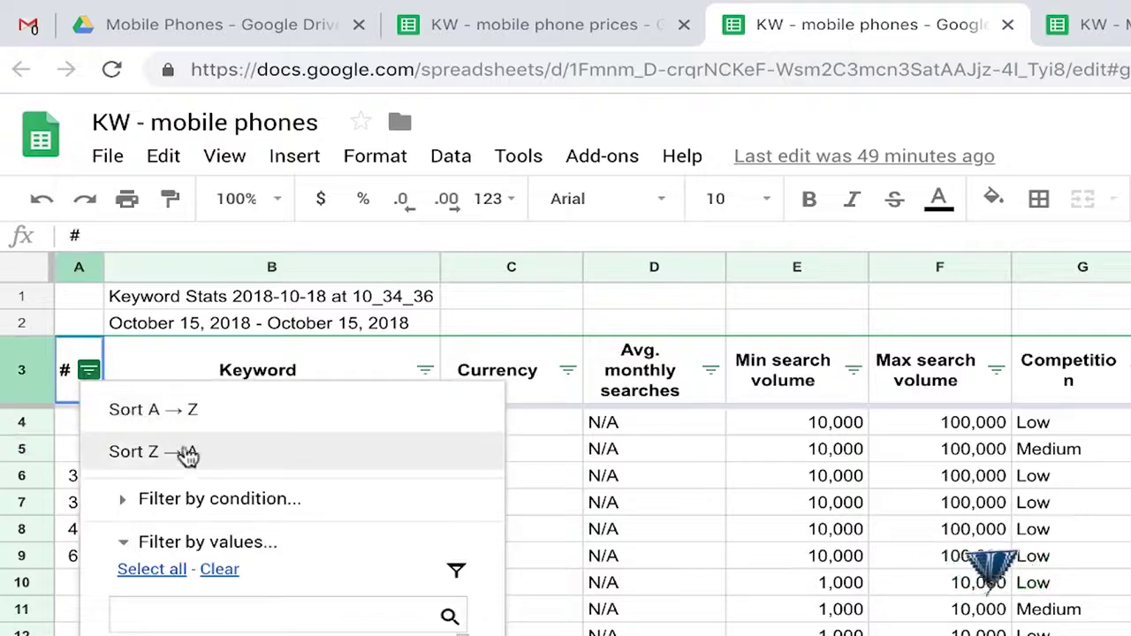
click(203, 416)
Step: Select the mobile phones keyword rows from 'mobile phone' down to the last row, across all columns
click(223, 453)
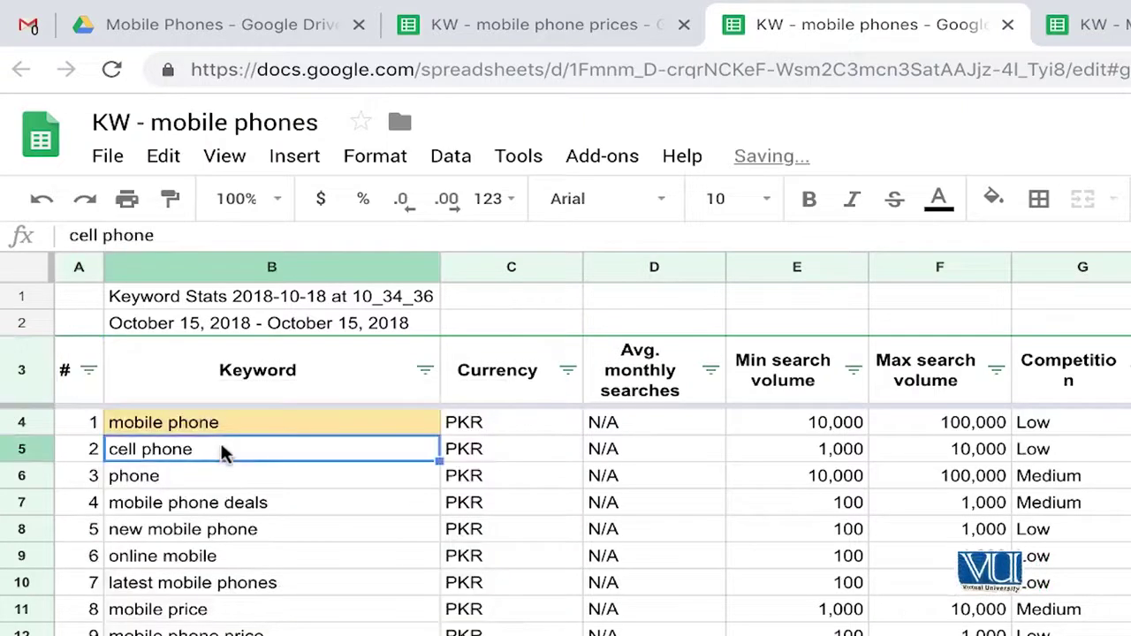
key(Up)
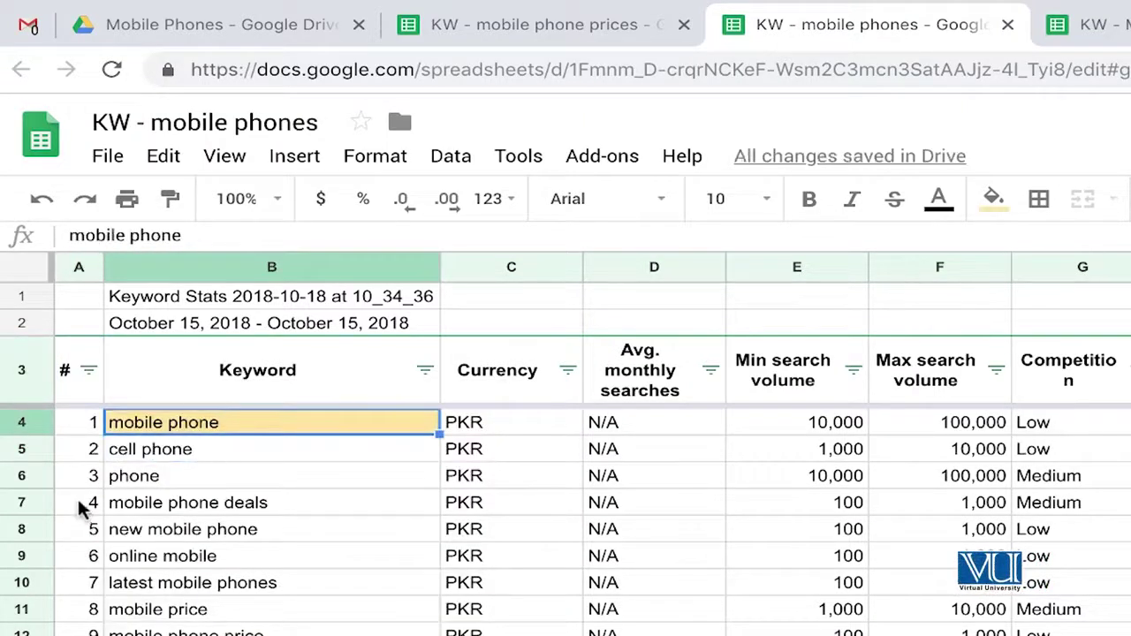
click(80, 505)
scroll(81, 506, down, 1)
scroll(80, 504, down, 1)
scroll(83, 502, up, 2)
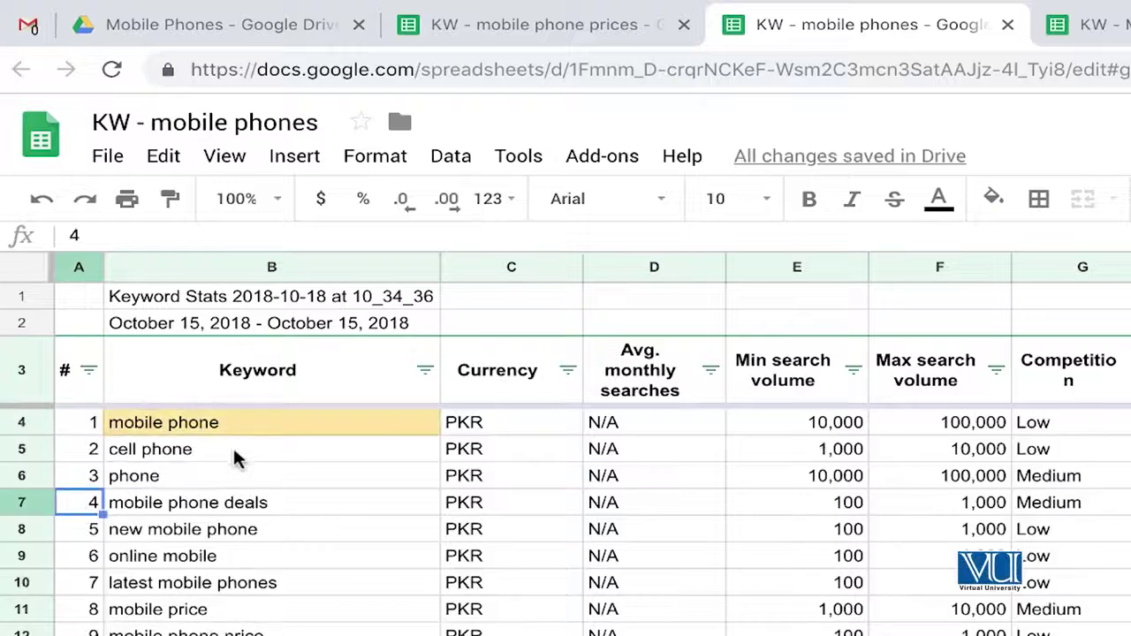
click(235, 454)
key(Up)
key(Up)
key(Down)
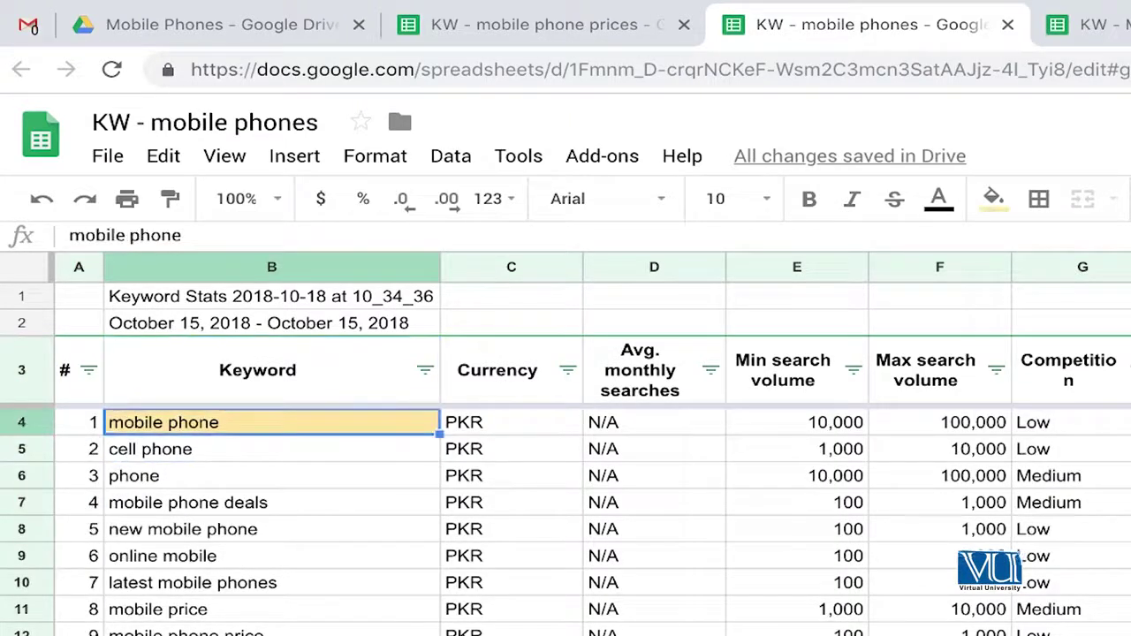
key(ctrl+shift+Down)
key(ctrl+shift+Right)
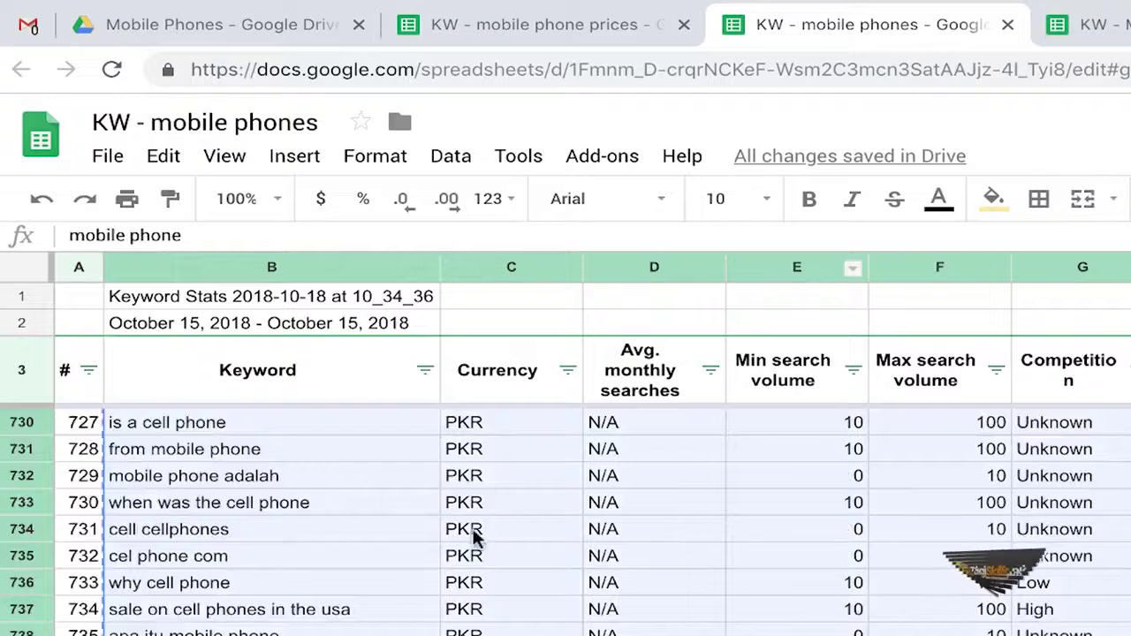
scroll(473, 536, up, 1)
scroll(473, 536, up, 3)
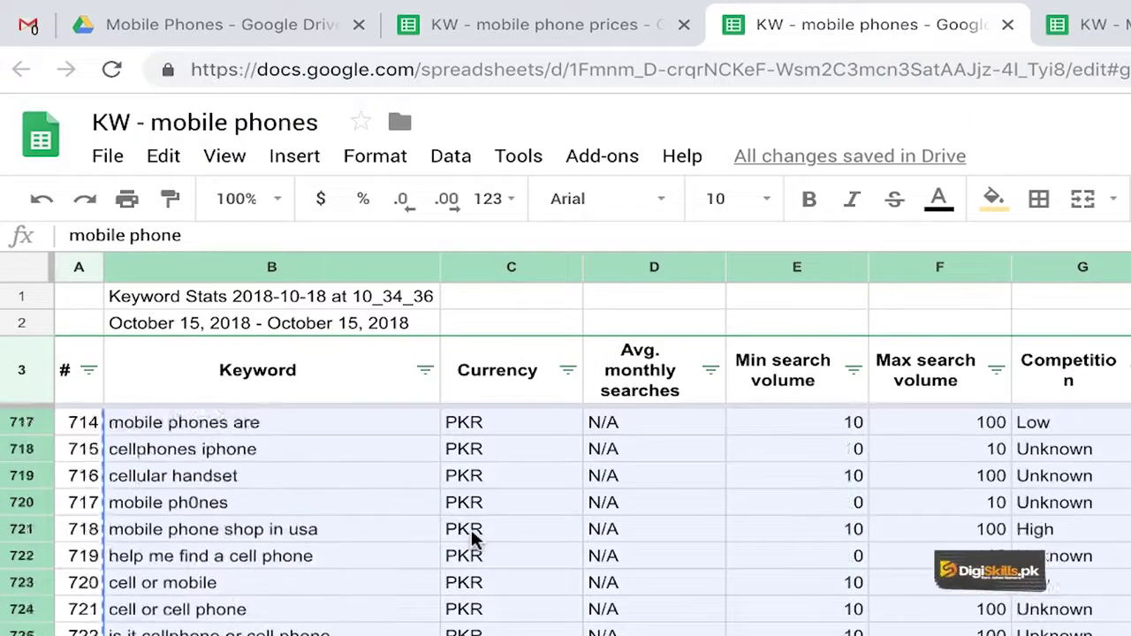
scroll(473, 536, up, 6)
scroll(472, 536, up, 5)
scroll(472, 536, up, 3)
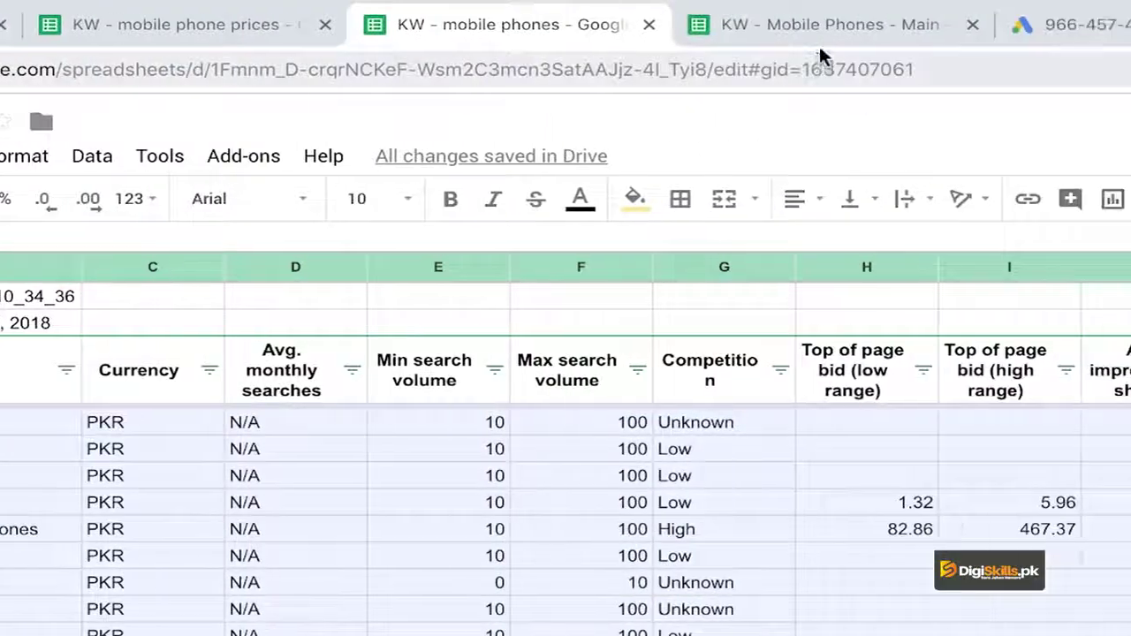
click(616, 44)
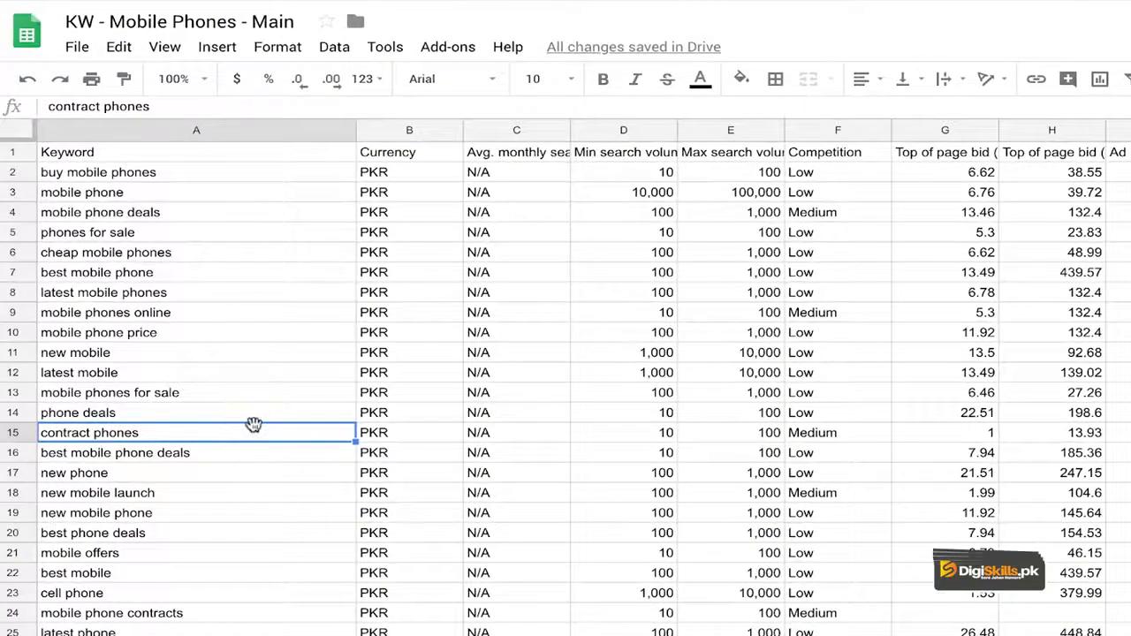
Step: Paste the mobile phones keyword rows into the first empty row below the Main data
key(ctrl+Down)
key(Down)
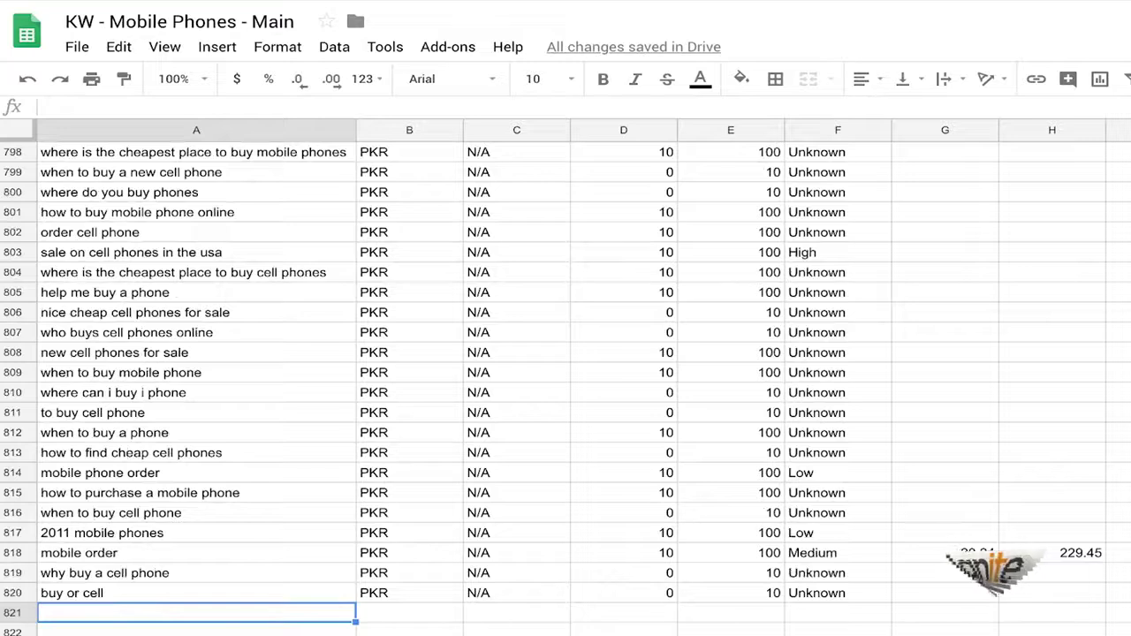
scroll(297, 433, down, 2)
scroll(297, 433, down, 1)
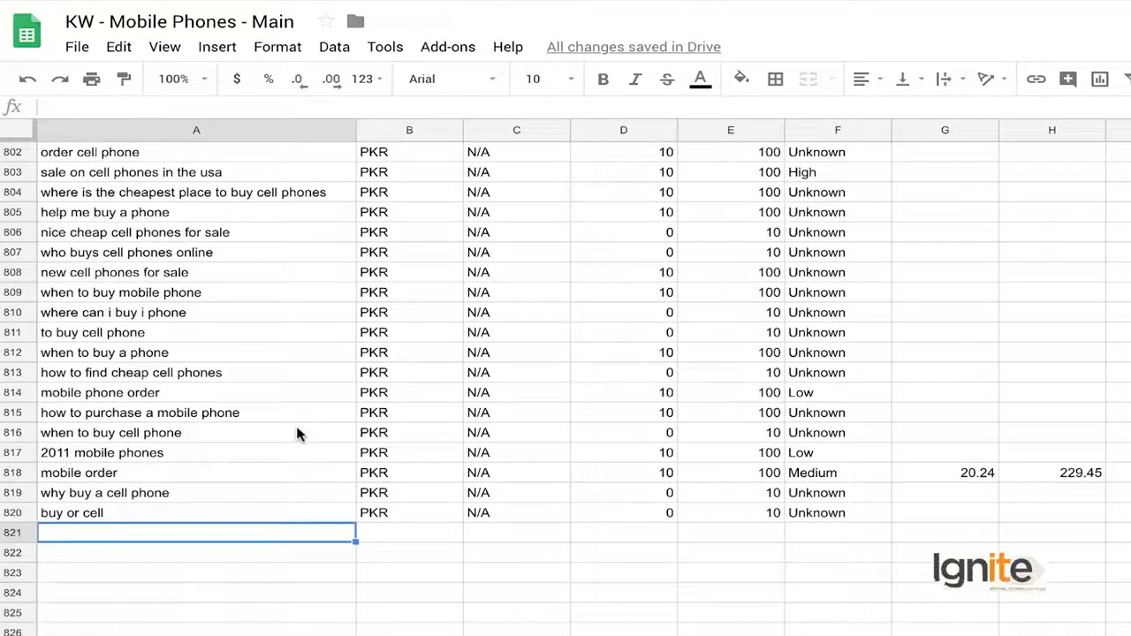
scroll(297, 433, down, 1)
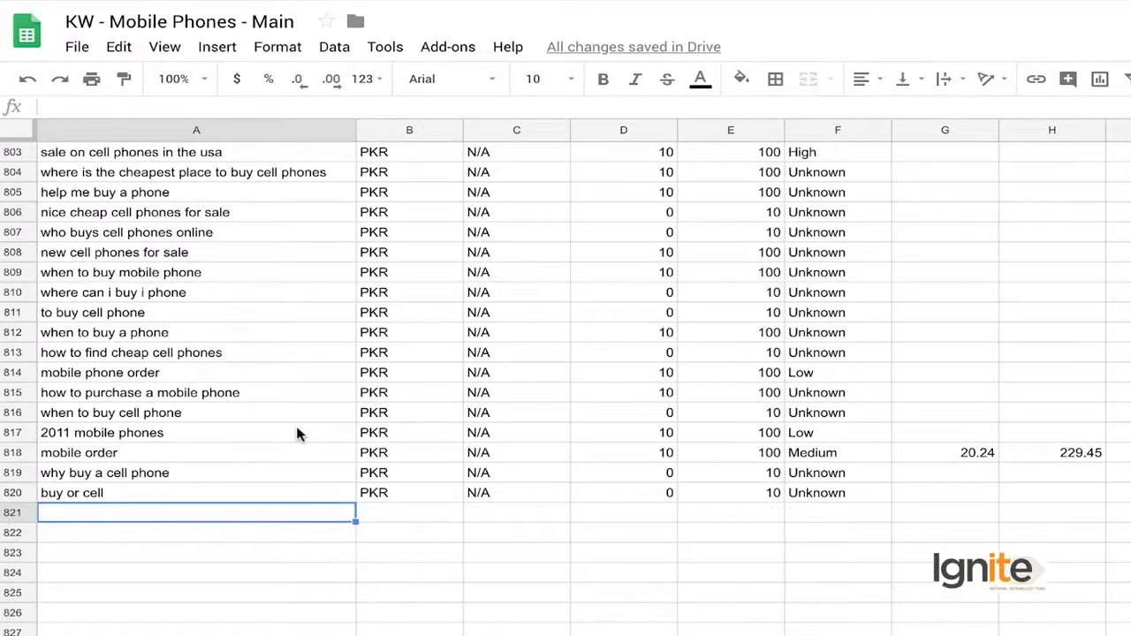
key(ctrl+v)
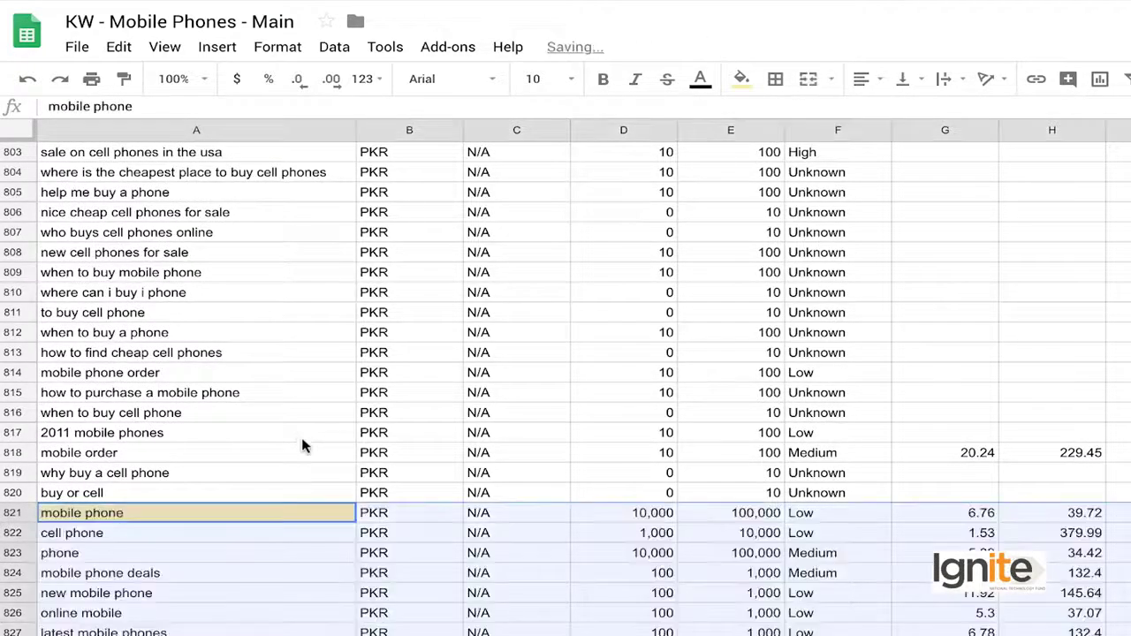
Step: Confirm the combined keyword list in the Main sheet now ends at row 1558
scroll(248, 465, down, 2)
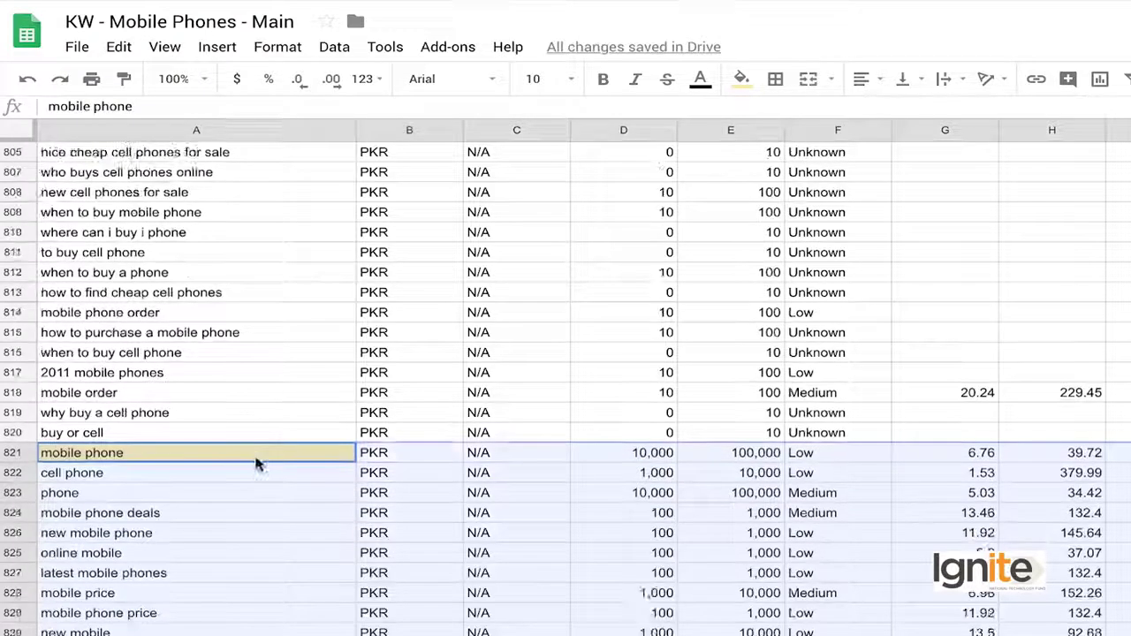
scroll(210, 468, down, 1)
click(221, 492)
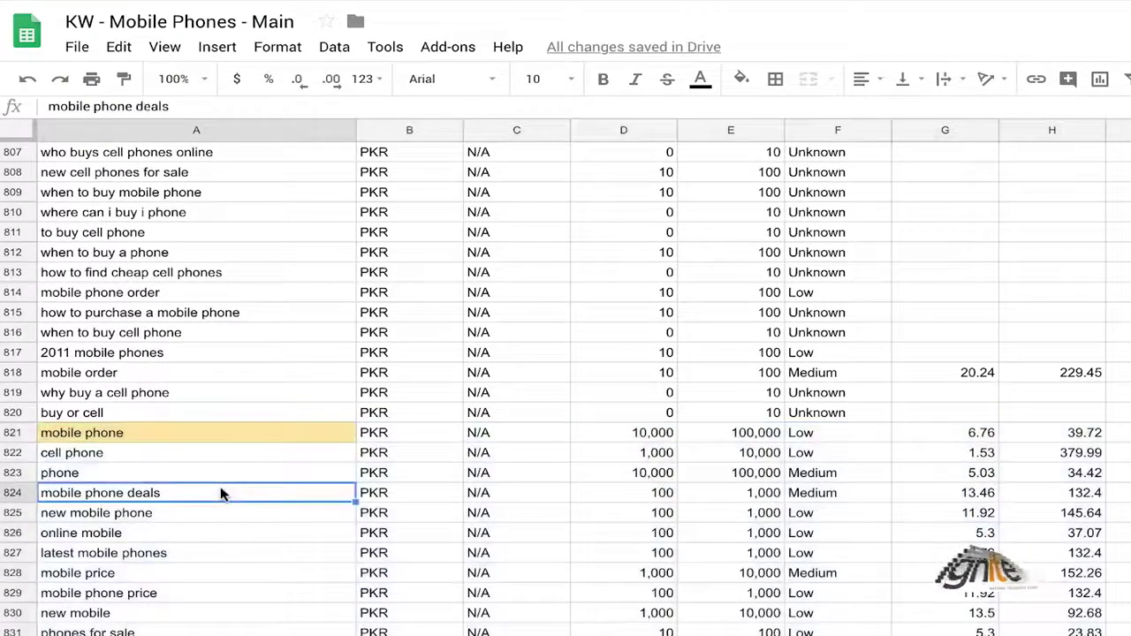
key(ctrl+Down)
scroll(221, 493, down, 2)
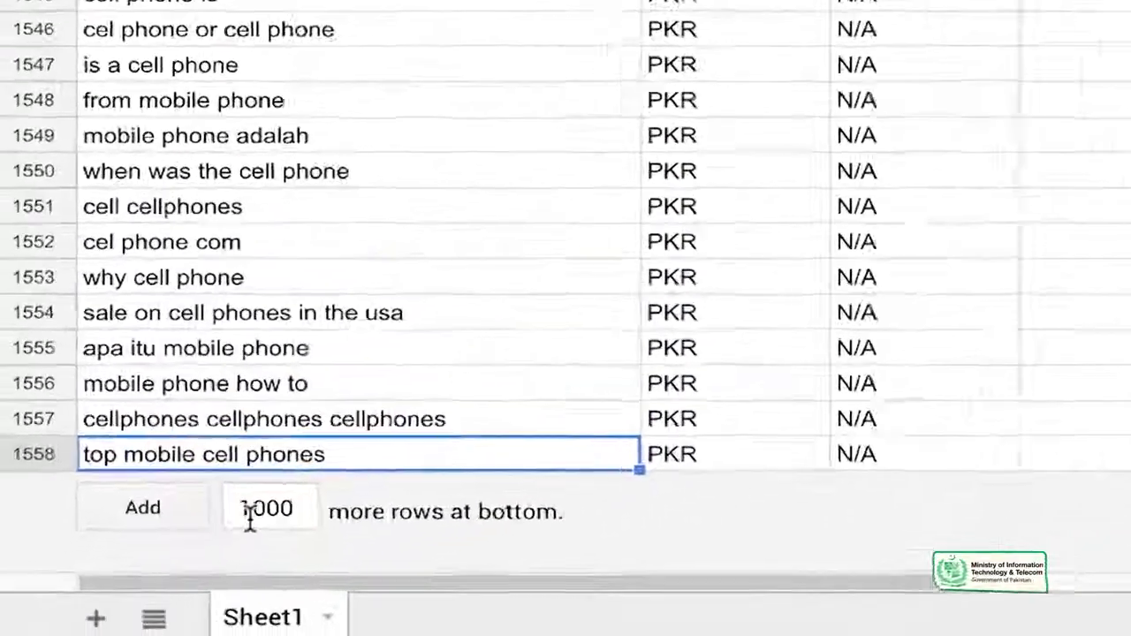
click(159, 582)
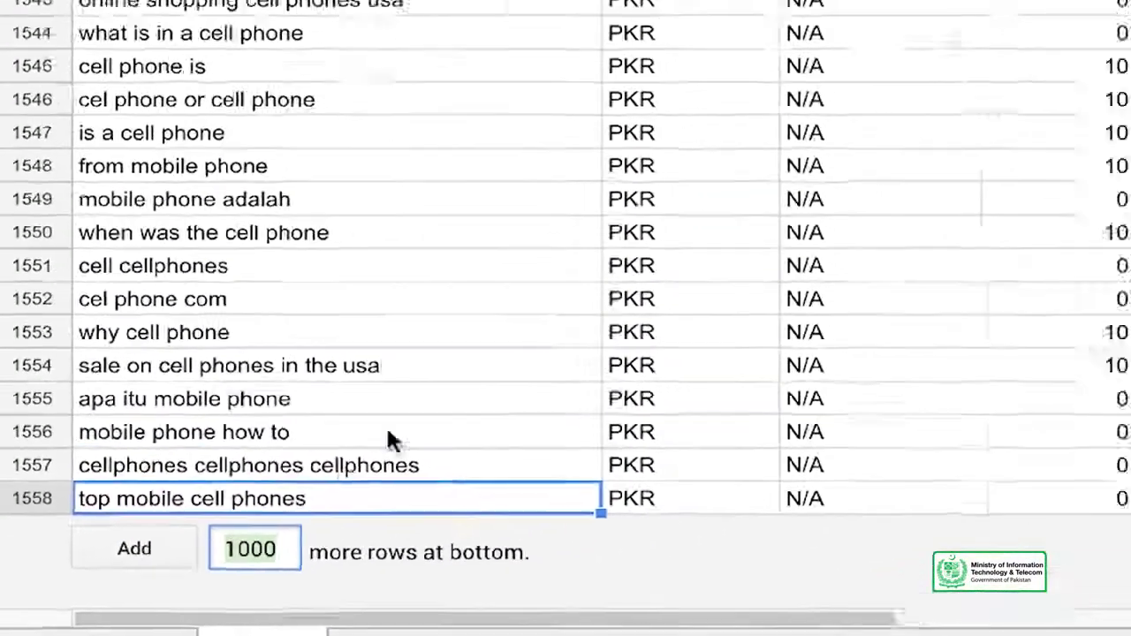
scroll(345, 360, up, 2)
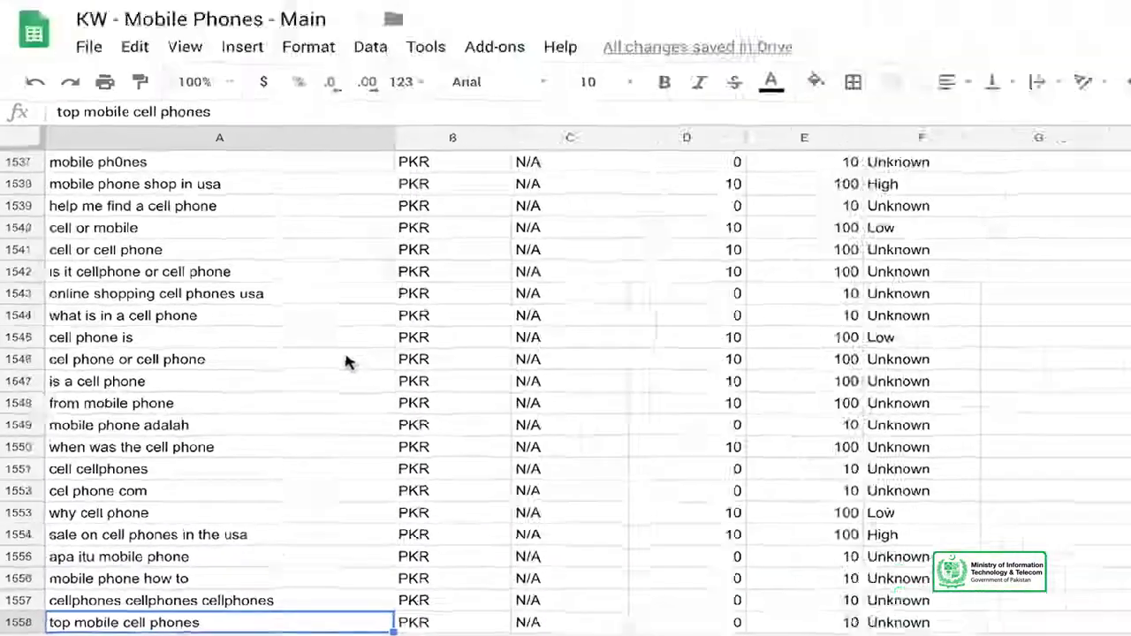
click(698, 28)
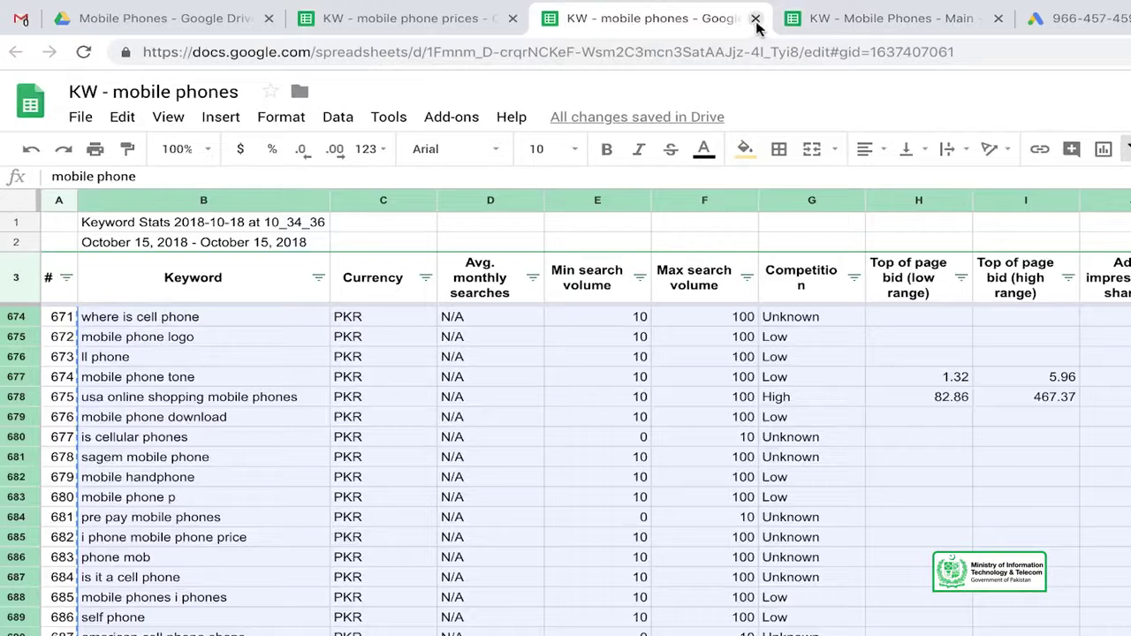
Step: Close KW - mobile phones and select the prices keyword rows from 'mobile phone price' to the end
click(755, 19)
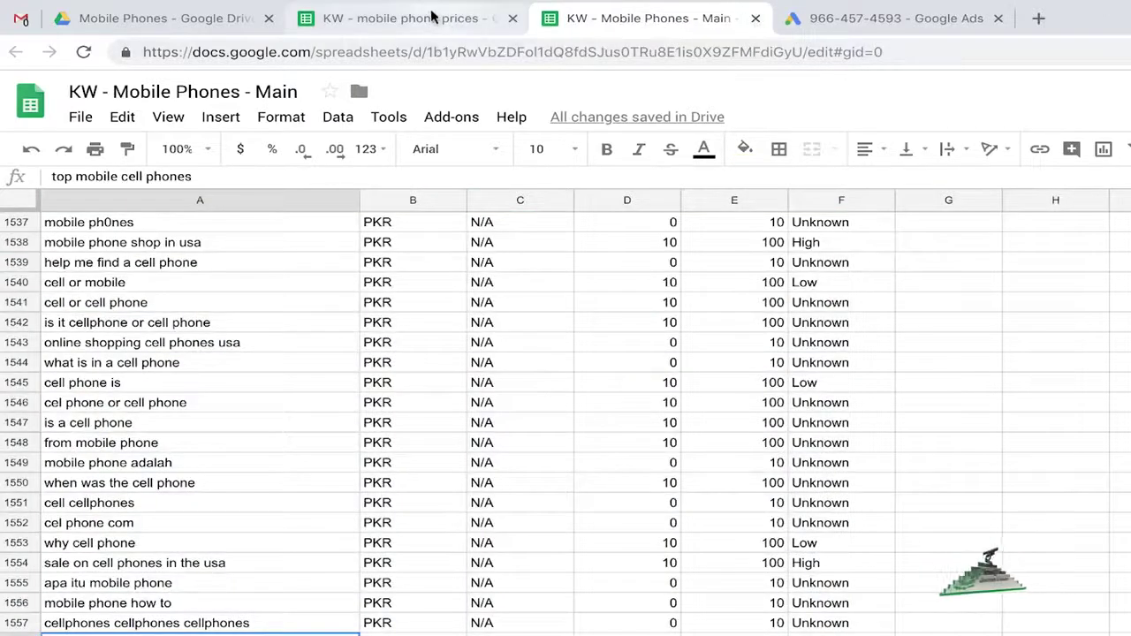
click(433, 17)
click(232, 288)
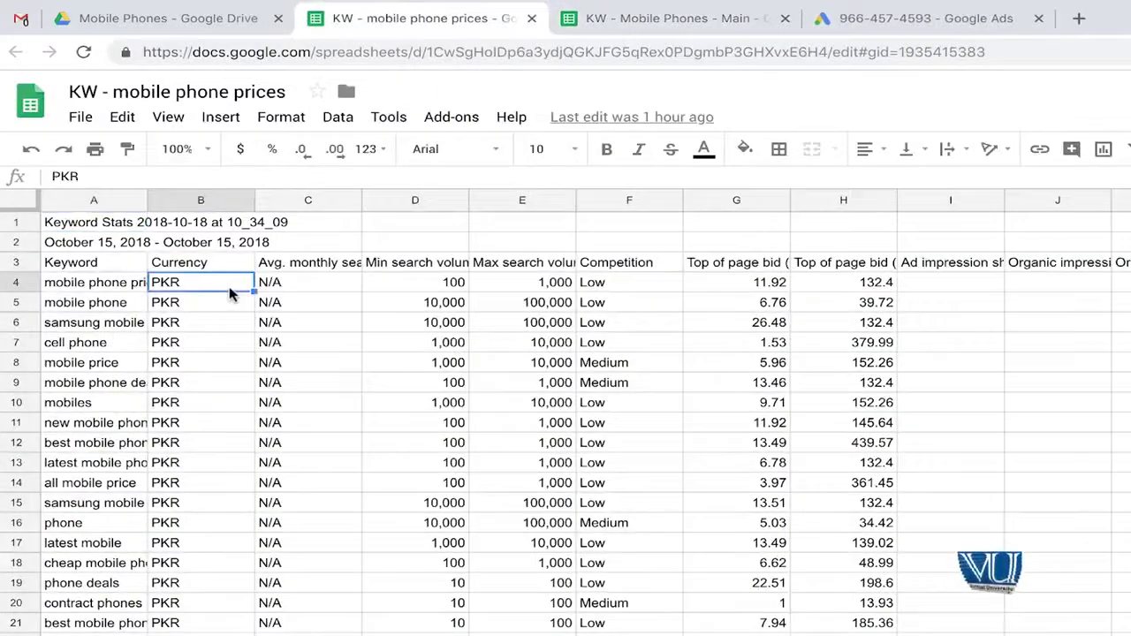
key(Left)
key(Up)
key(Down)
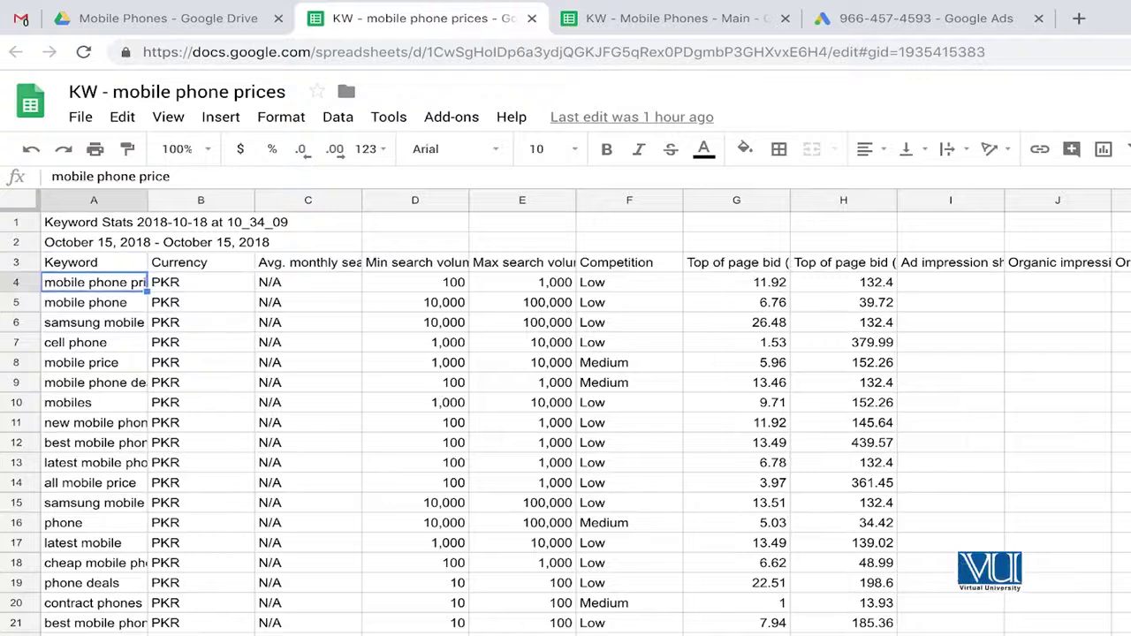
key(ctrl+shift+Right)
key(ctrl+shift+Down)
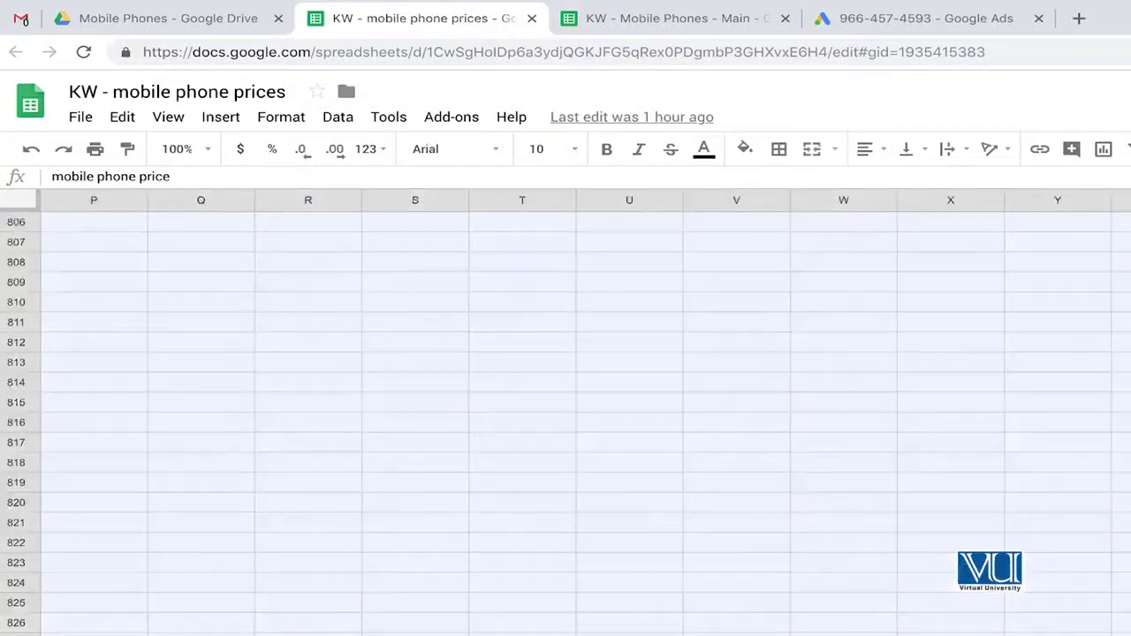
Step: Paste the prices keywords into the Main sheet at row 1559, then return to the top
click(680, 20)
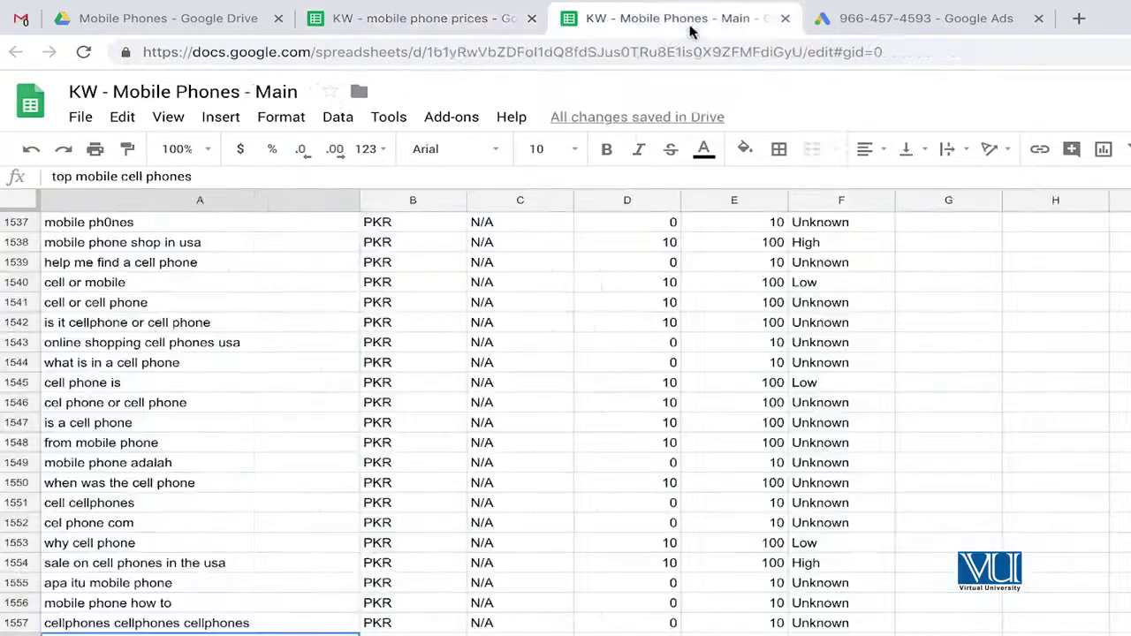
click(213, 446)
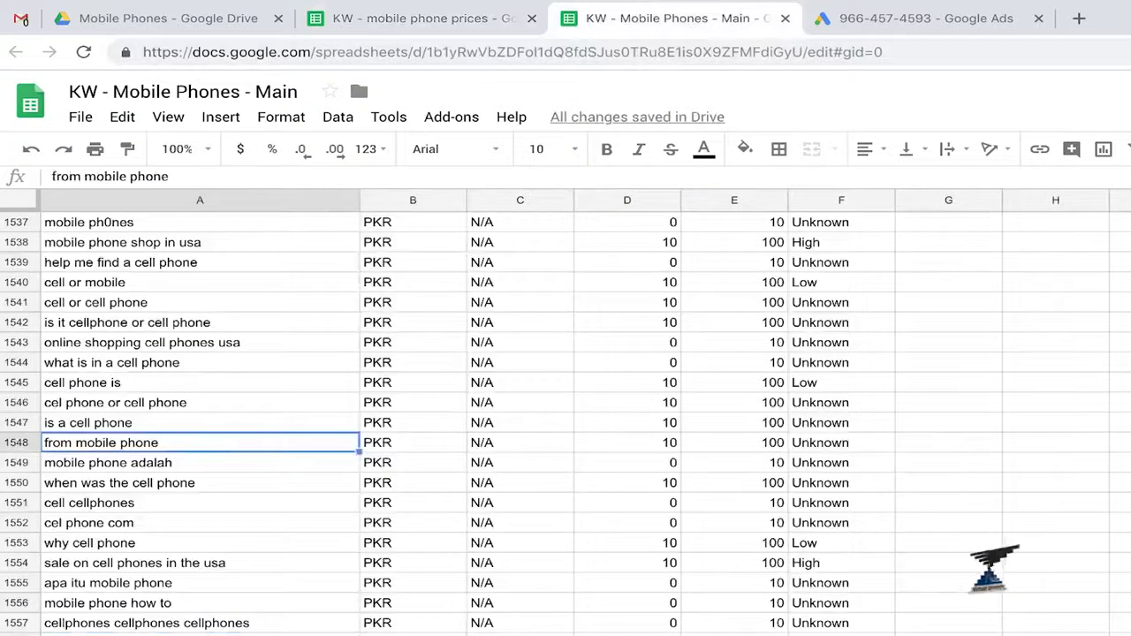
scroll(173, 472, down, 5)
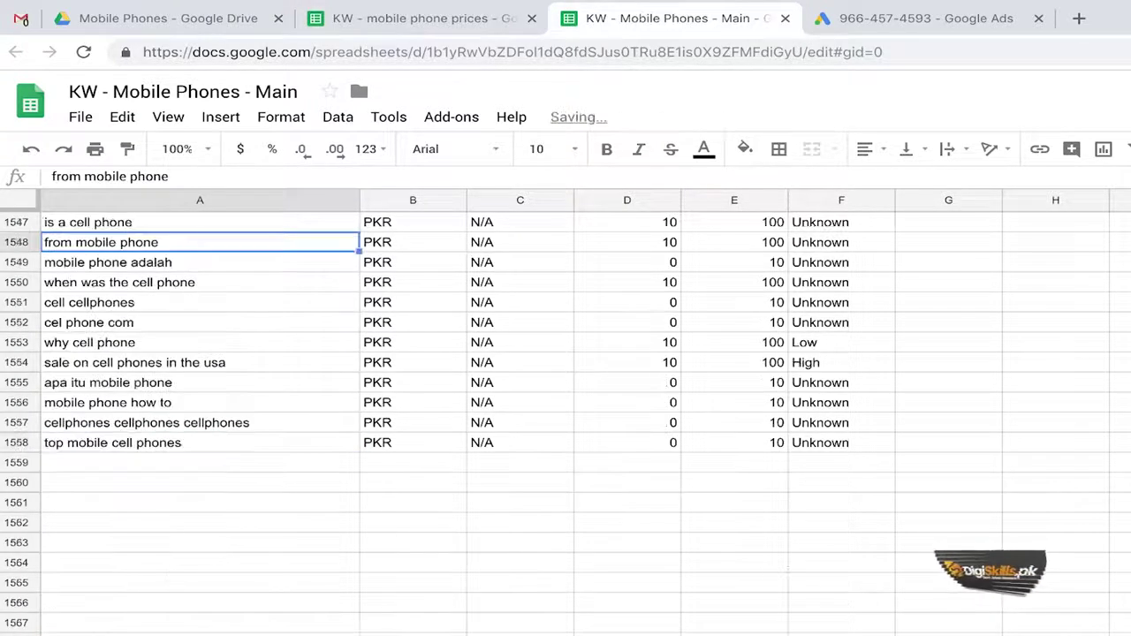
click(173, 462)
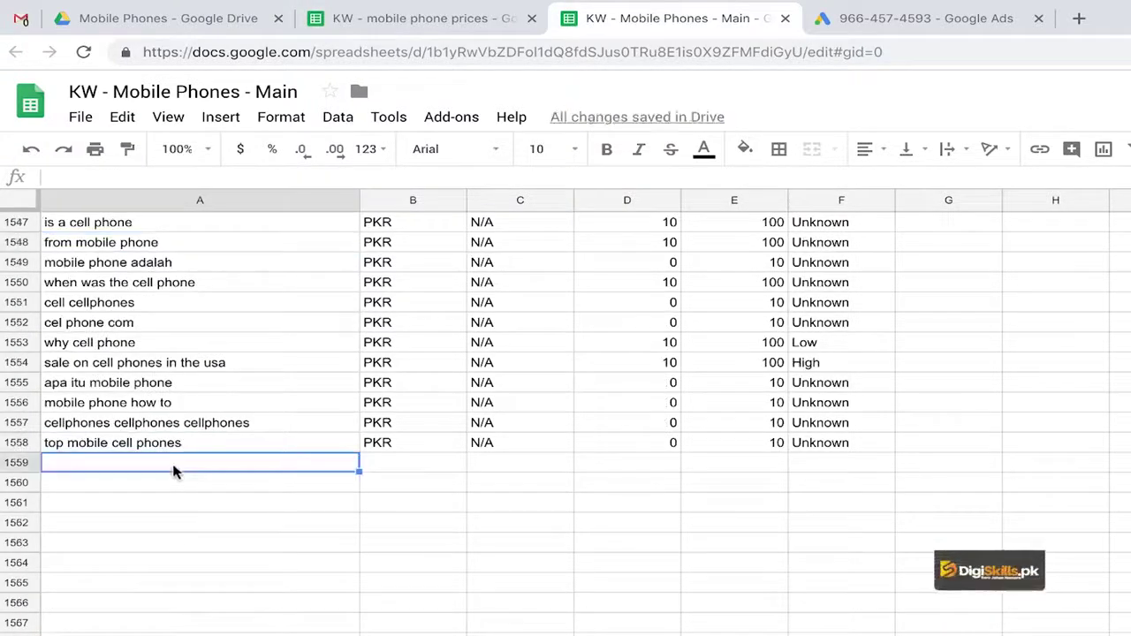
key(ctrl+v)
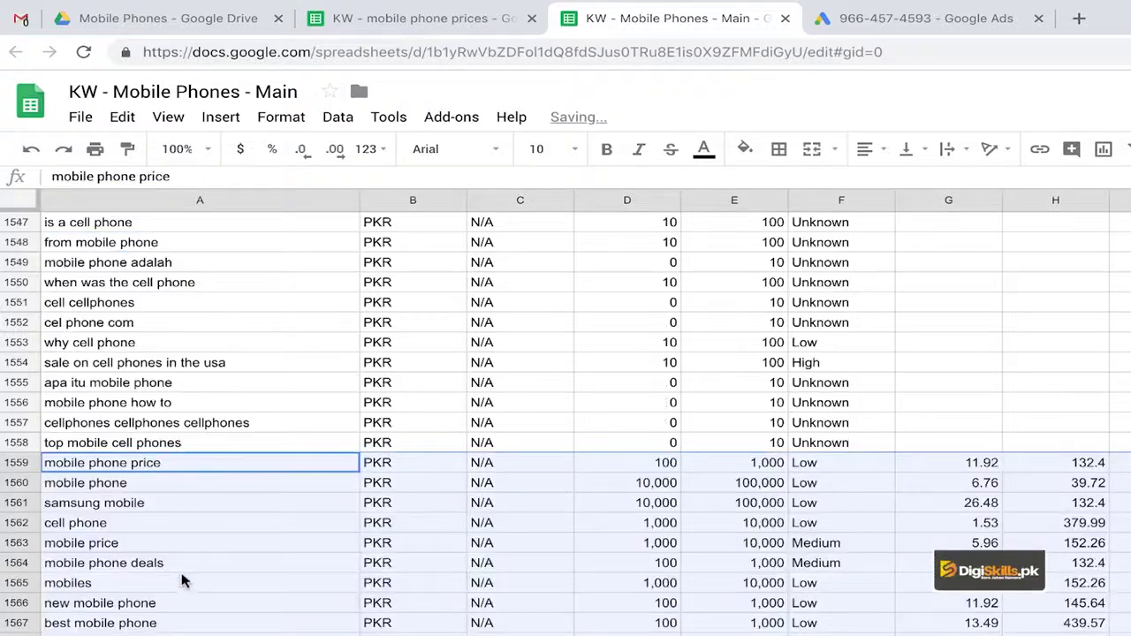
scroll(182, 580, down, 2)
scroll(182, 581, down, 7)
scroll(182, 581, down, 10)
scroll(182, 581, down, 9)
scroll(182, 580, down, 18)
scroll(182, 581, down, 18)
scroll(182, 580, down, 6)
click(187, 570)
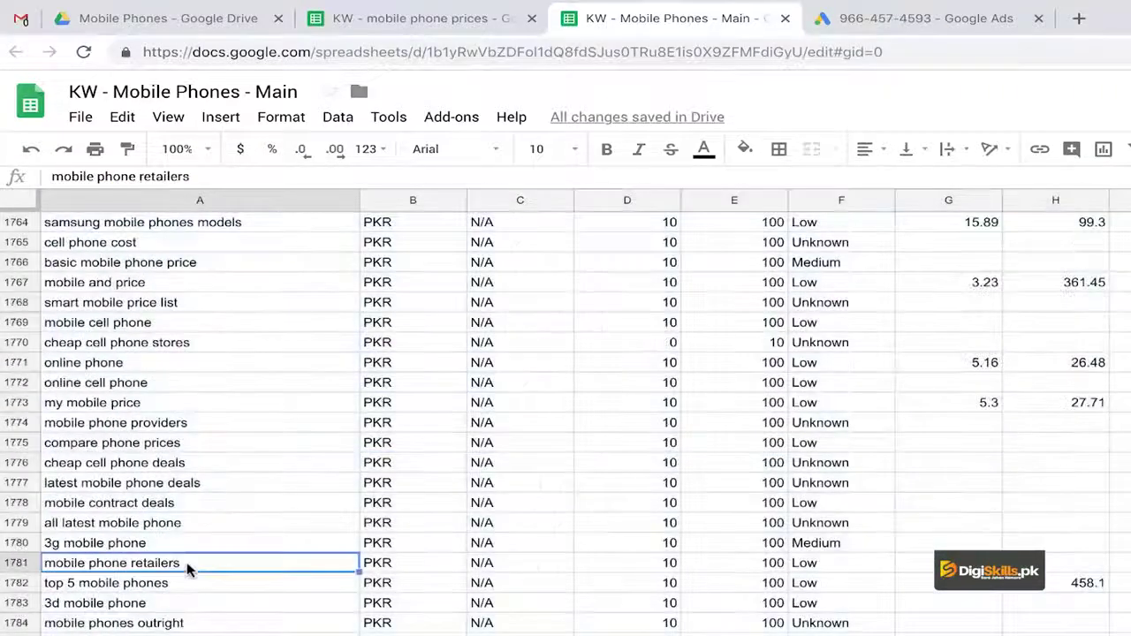
key(ctrl+Home)
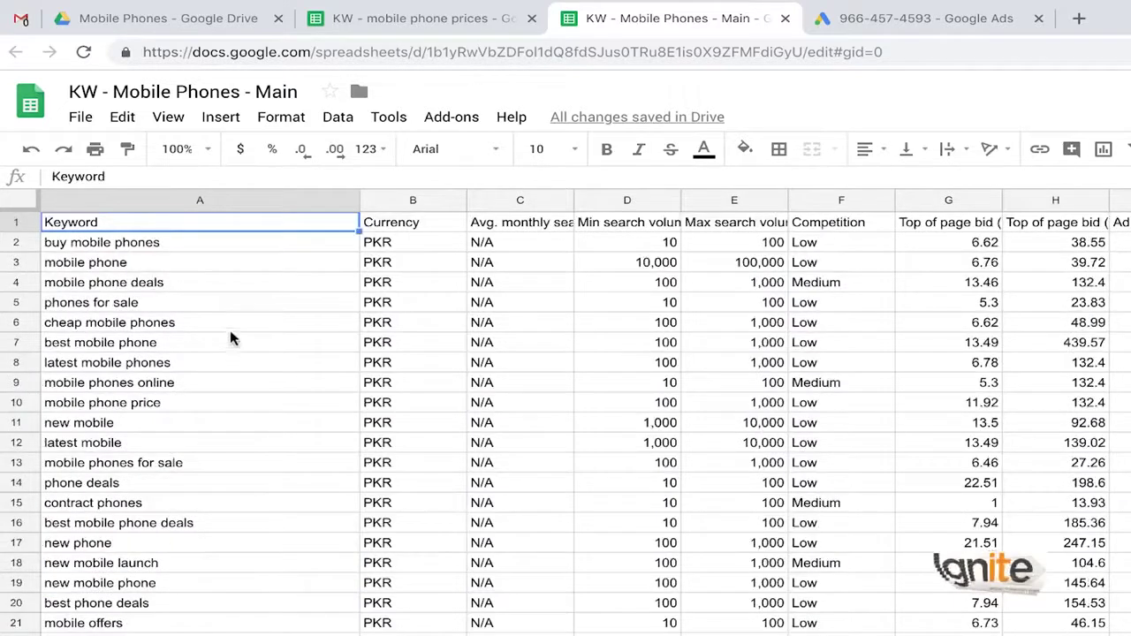
Step: Export the KW - Mobile Phones - Main spreadsheet as a Microsoft Excel (.xlsx) download
click(182, 281)
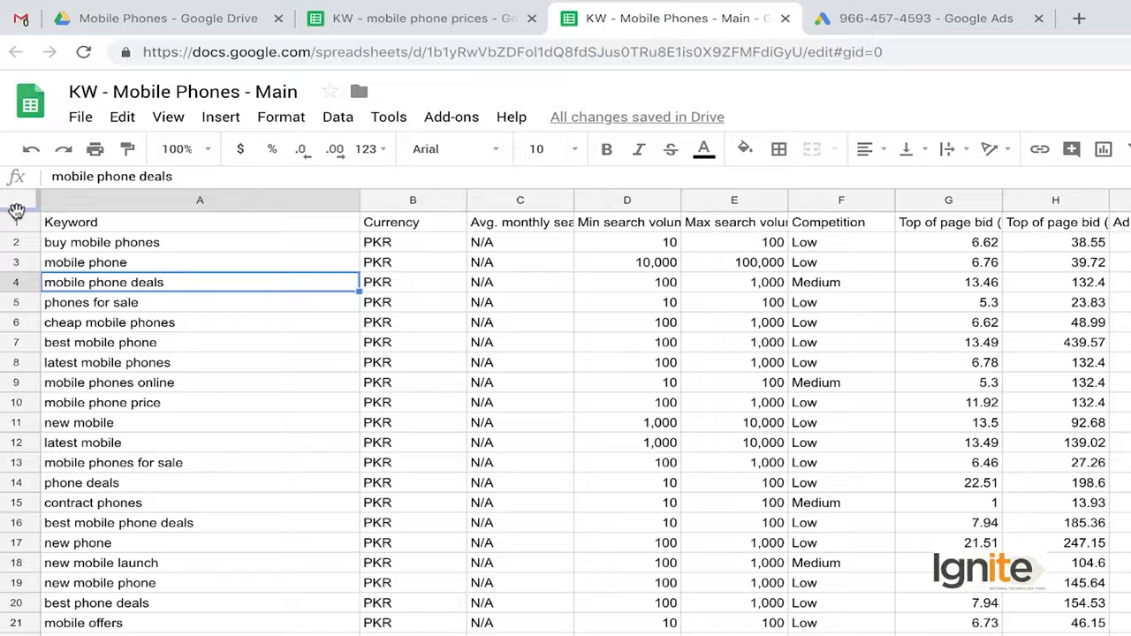
click(80, 241)
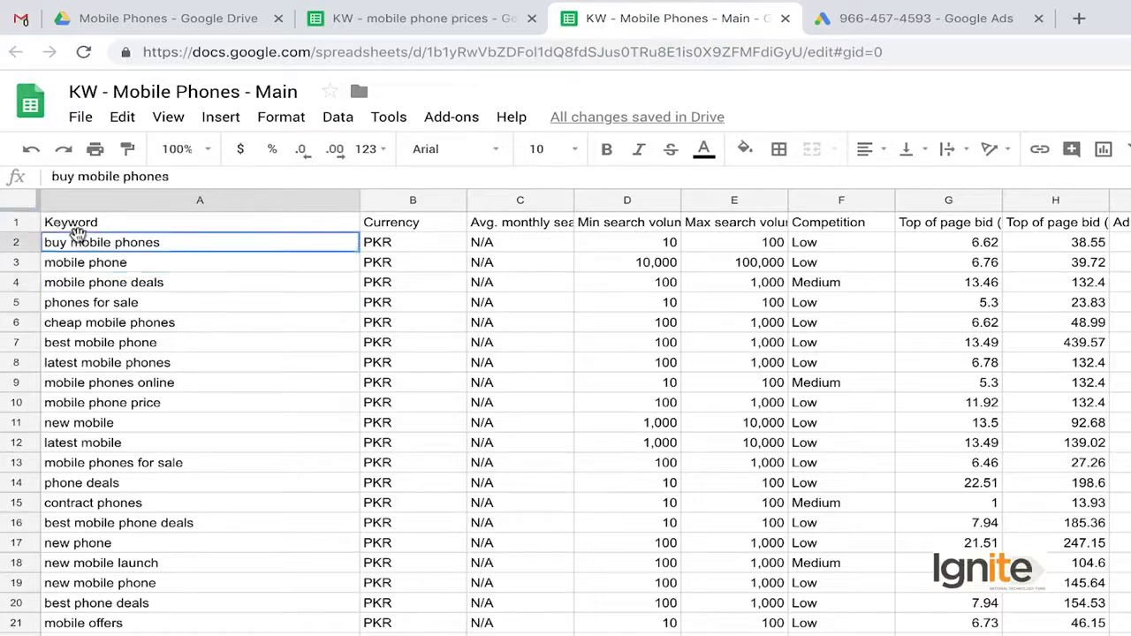
click(86, 224)
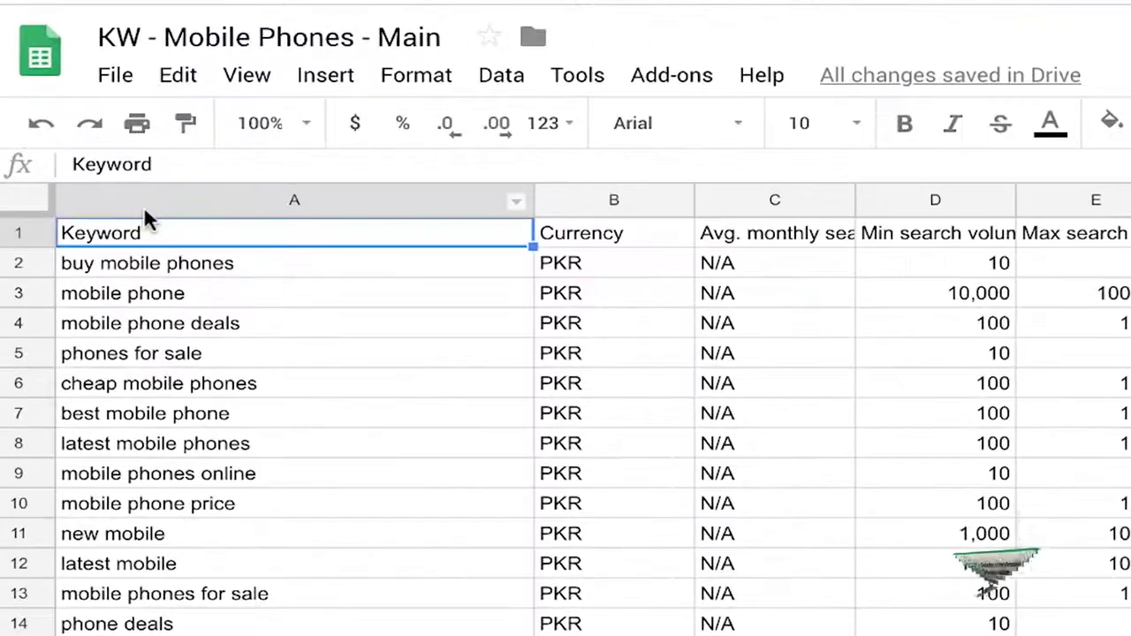
click(111, 75)
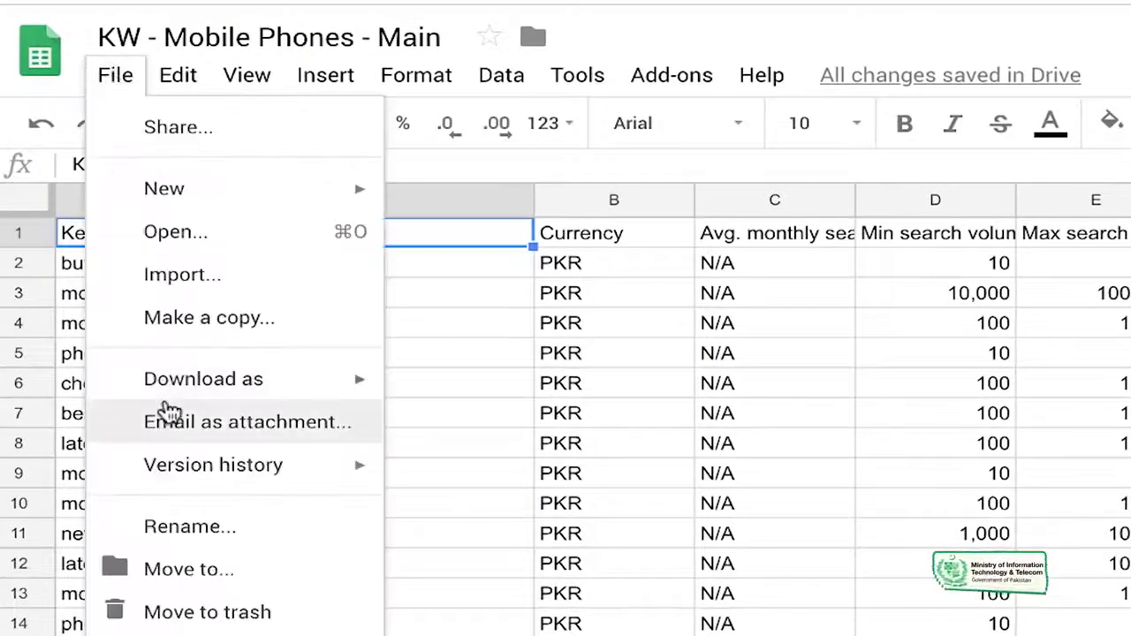
mouse_move(203, 379)
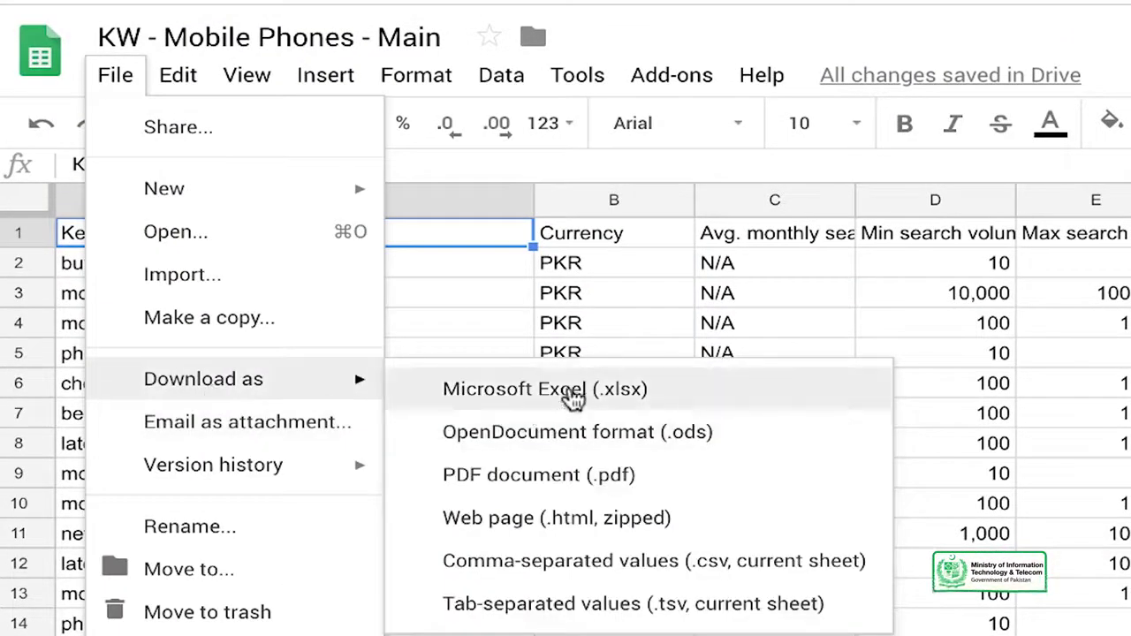
click(573, 395)
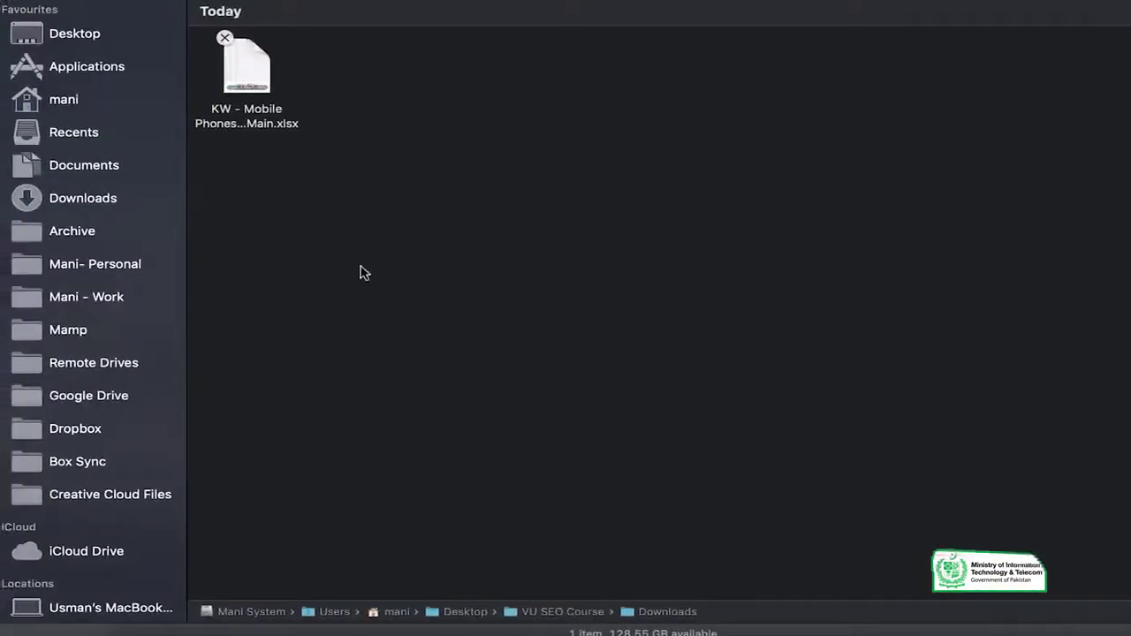
Step: Open the downloaded KW - Mobile Phones - Main .xlsx in Excel, review the rows, then return to the Keyword header
double_click(256, 79)
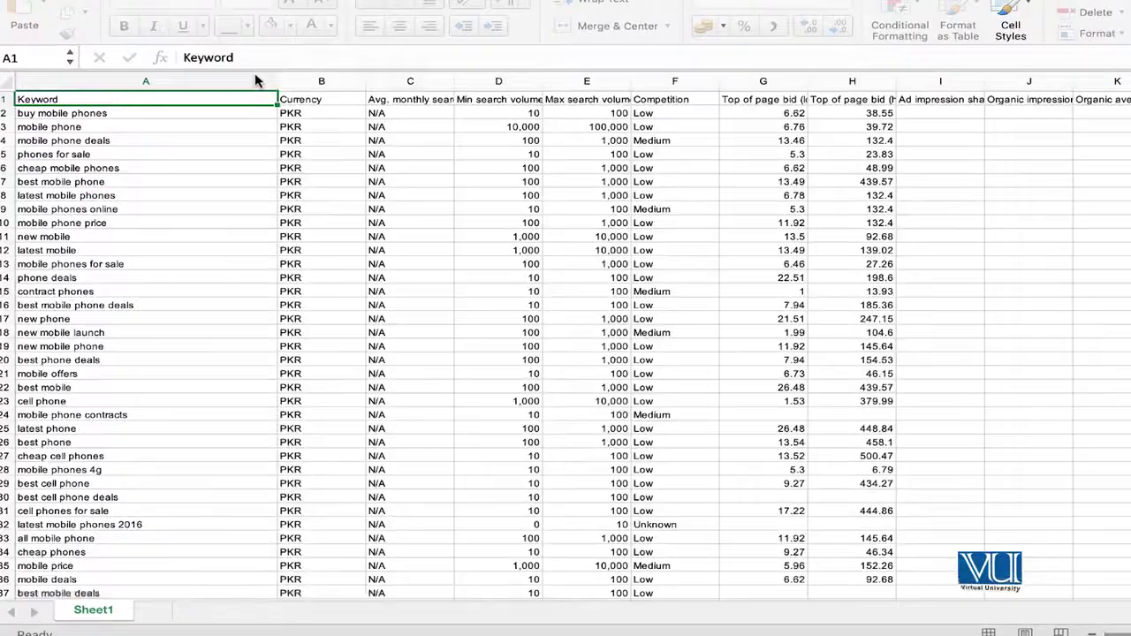
scroll(227, 227, down, 8)
scroll(227, 227, down, 5)
scroll(227, 227, down, 4)
scroll(227, 227, down, 4)
scroll(227, 227, down, 15)
scroll(227, 227, down, 15)
scroll(227, 227, down, 15)
scroll(227, 227, down, 15)
scroll(227, 227, up, 15)
scroll(227, 227, up, 15)
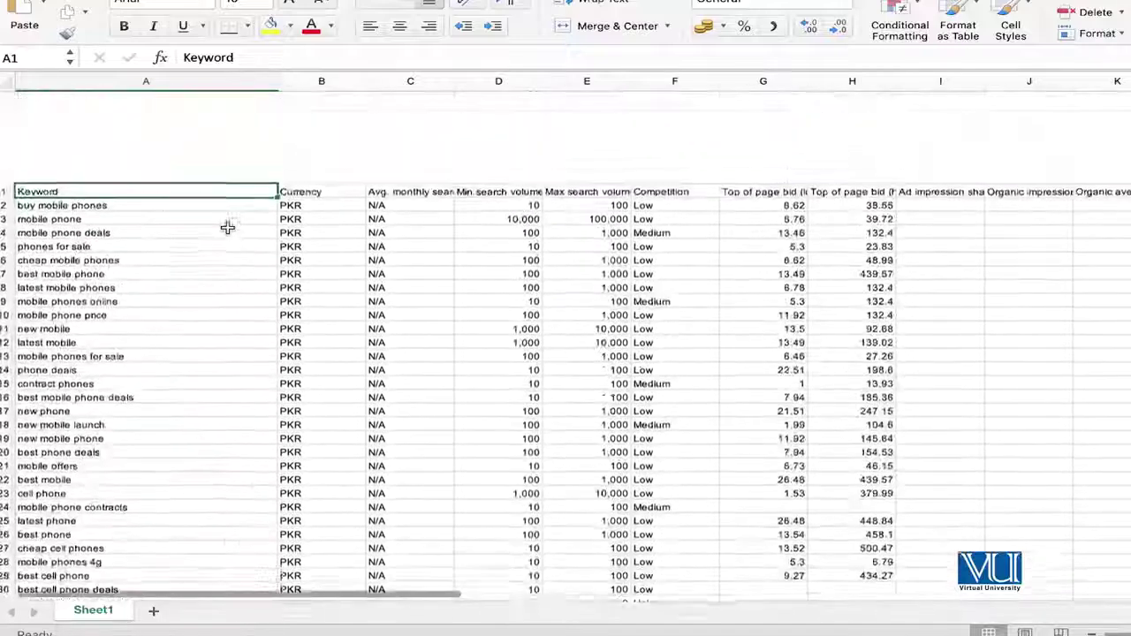
click(171, 209)
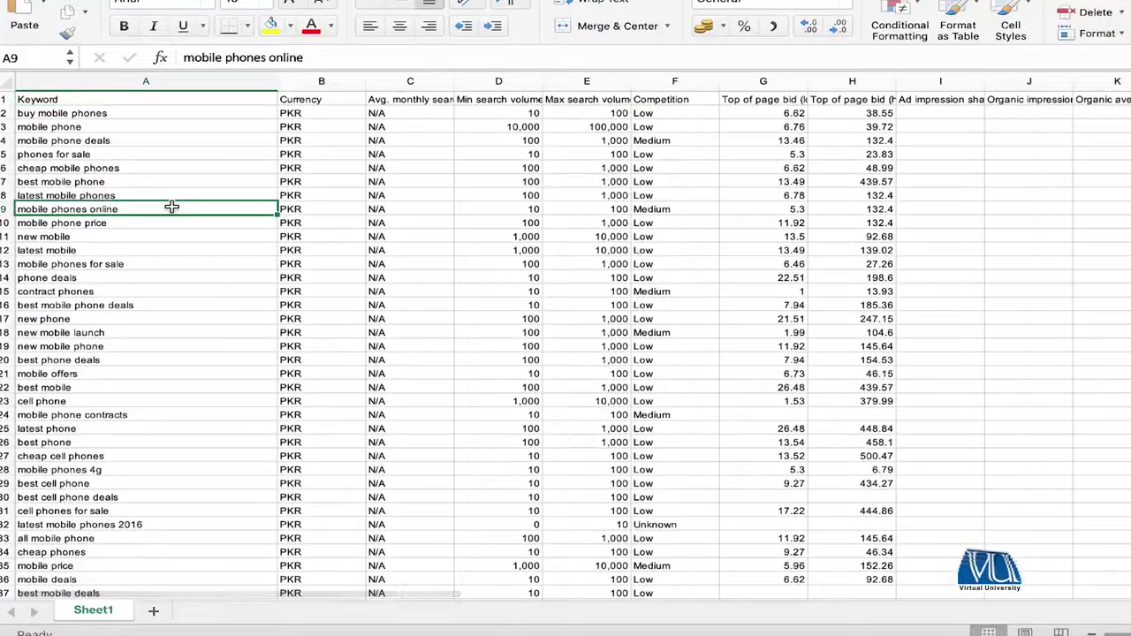
key(Up)
key(Up)
key(Up)
key(Up)
key(Up)
key(Up)
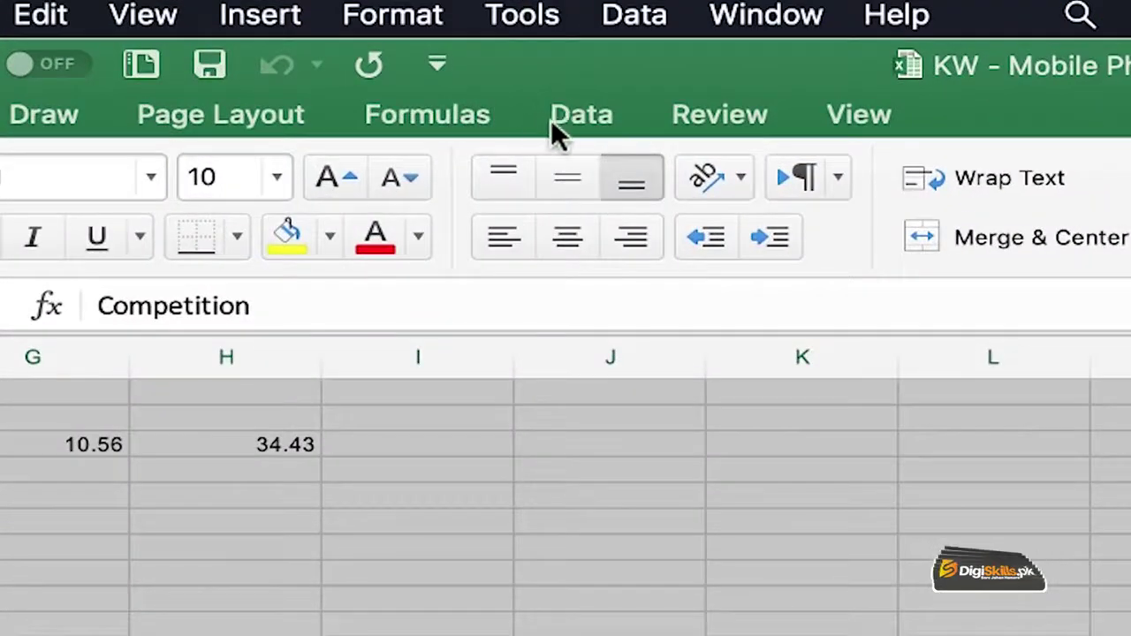
Step: Remove duplicate rows in Excel, comparing only the column A keywords
click(574, 124)
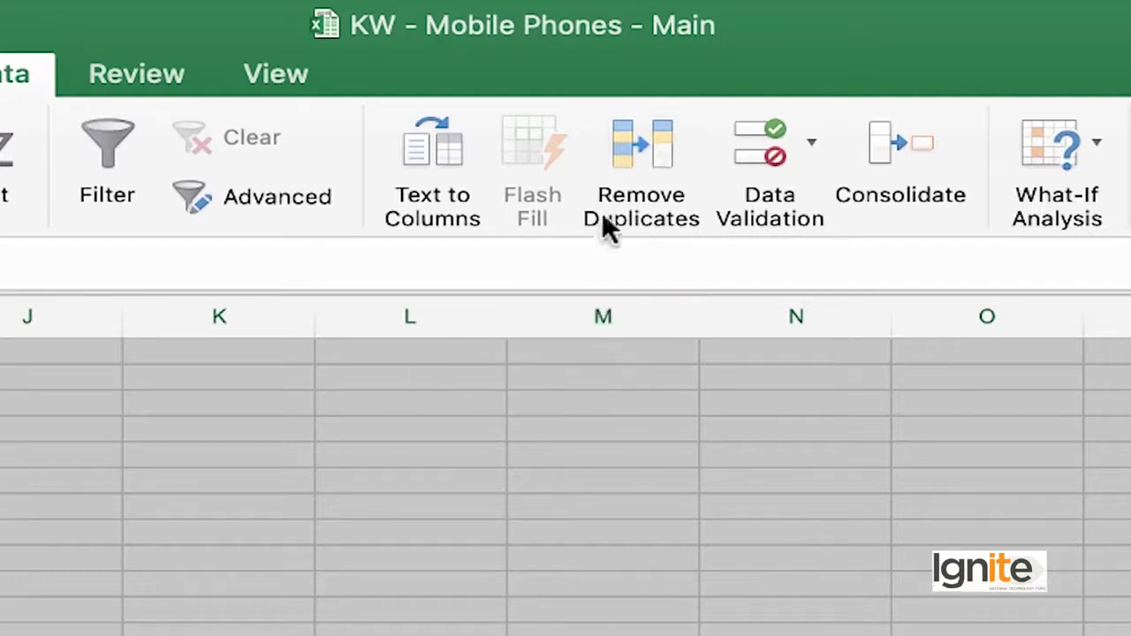
click(641, 148)
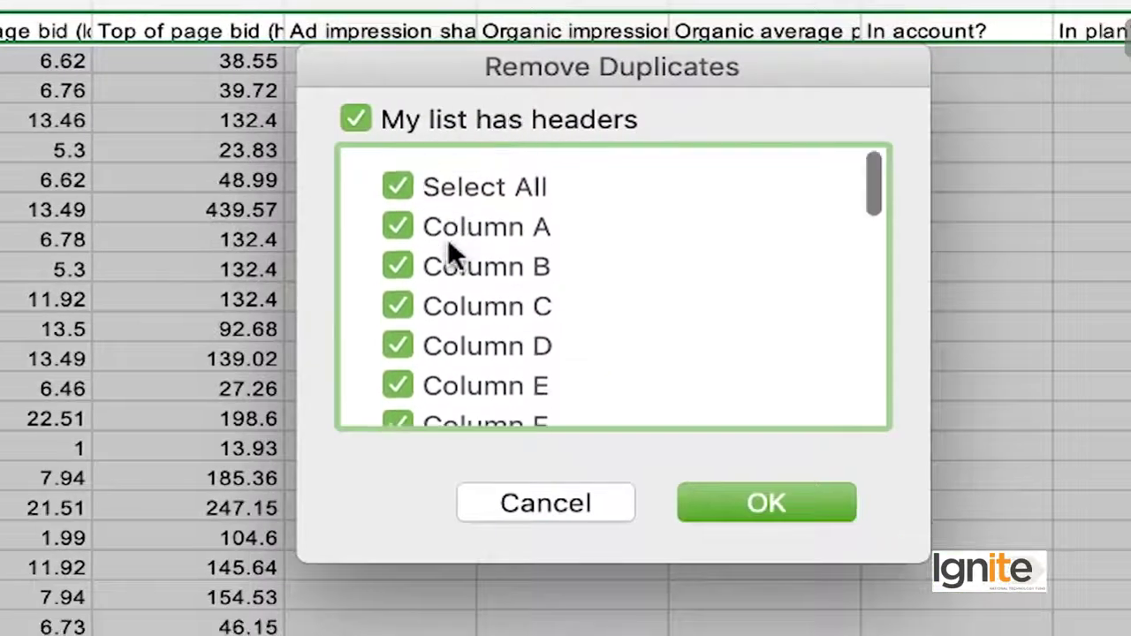
scroll(446, 305, down, 5)
scroll(447, 305, down, 3)
scroll(446, 305, down, 5)
scroll(447, 305, up, 10)
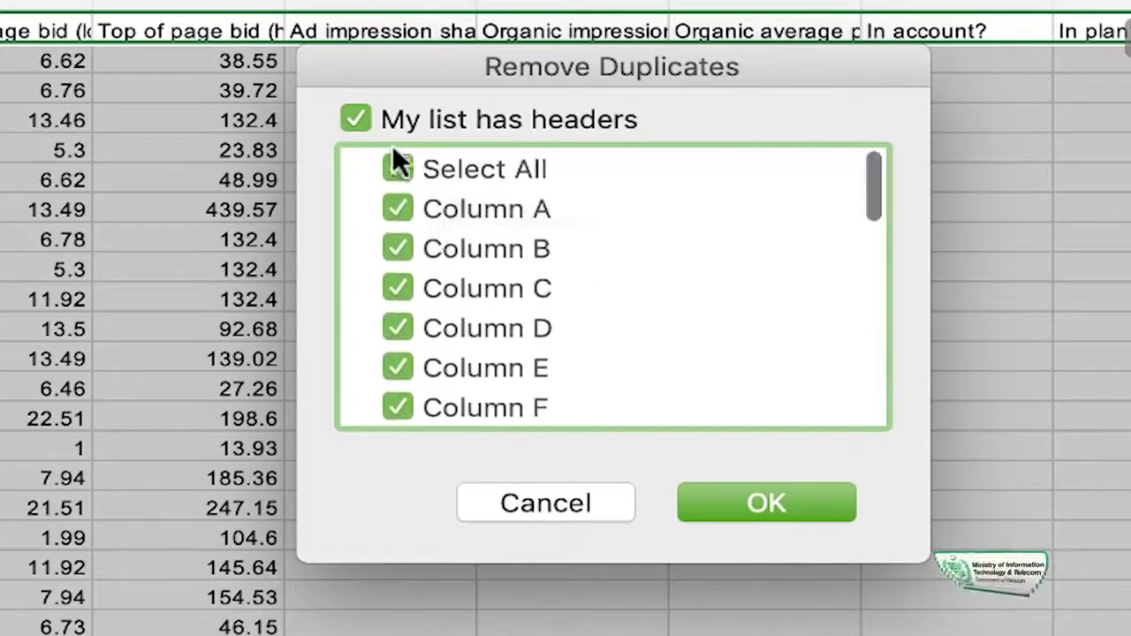
scroll(543, 276, down, 1)
scroll(543, 276, up, 1)
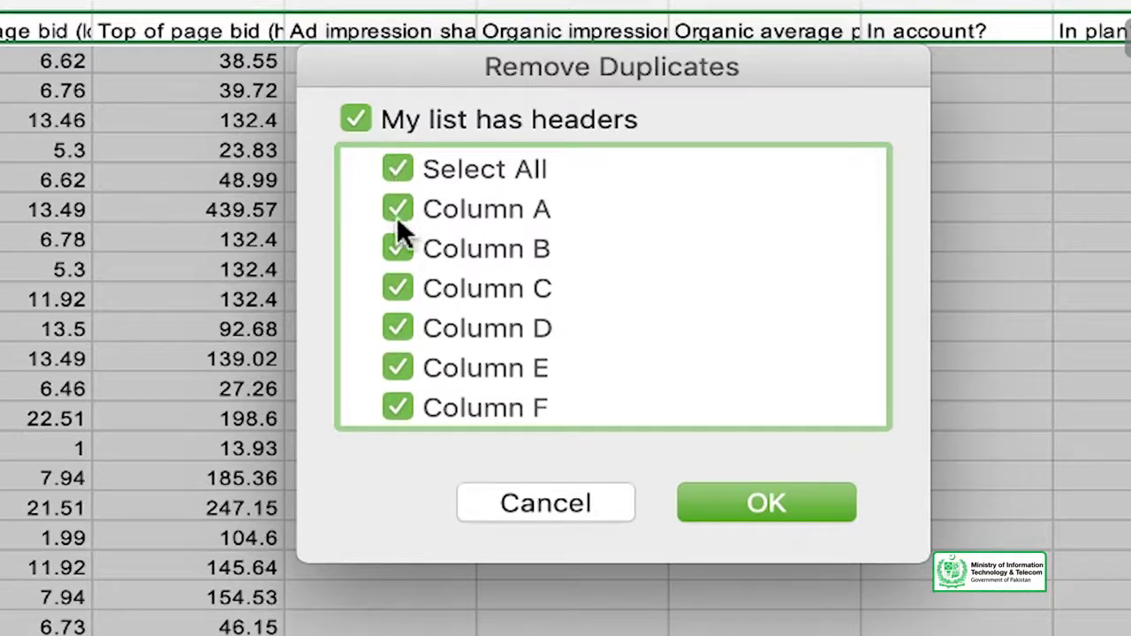
click(400, 169)
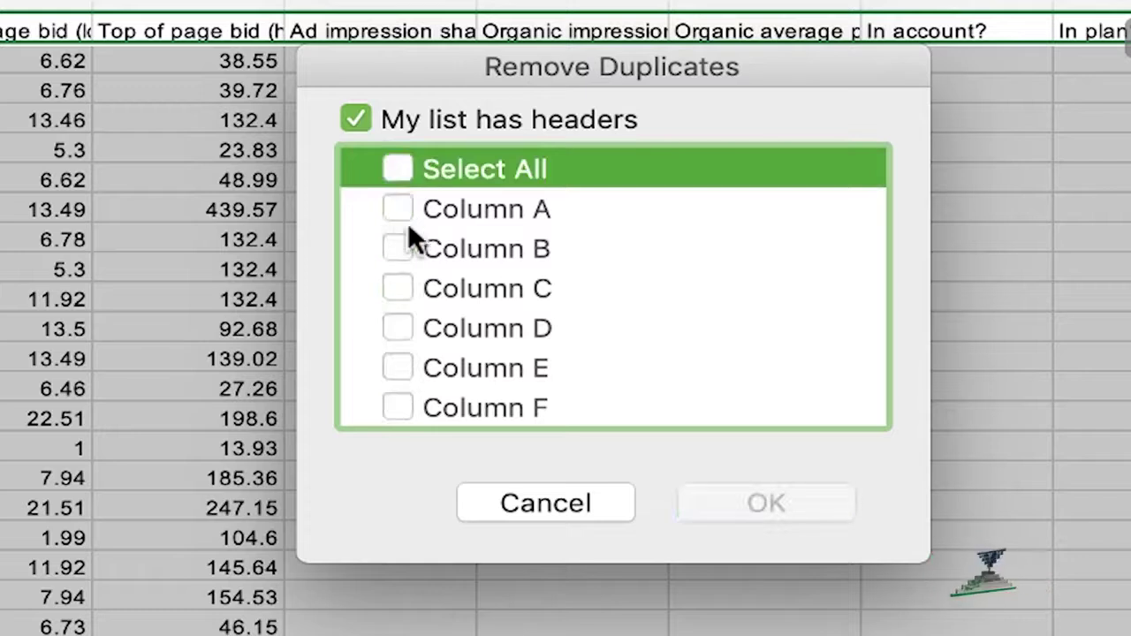
click(398, 209)
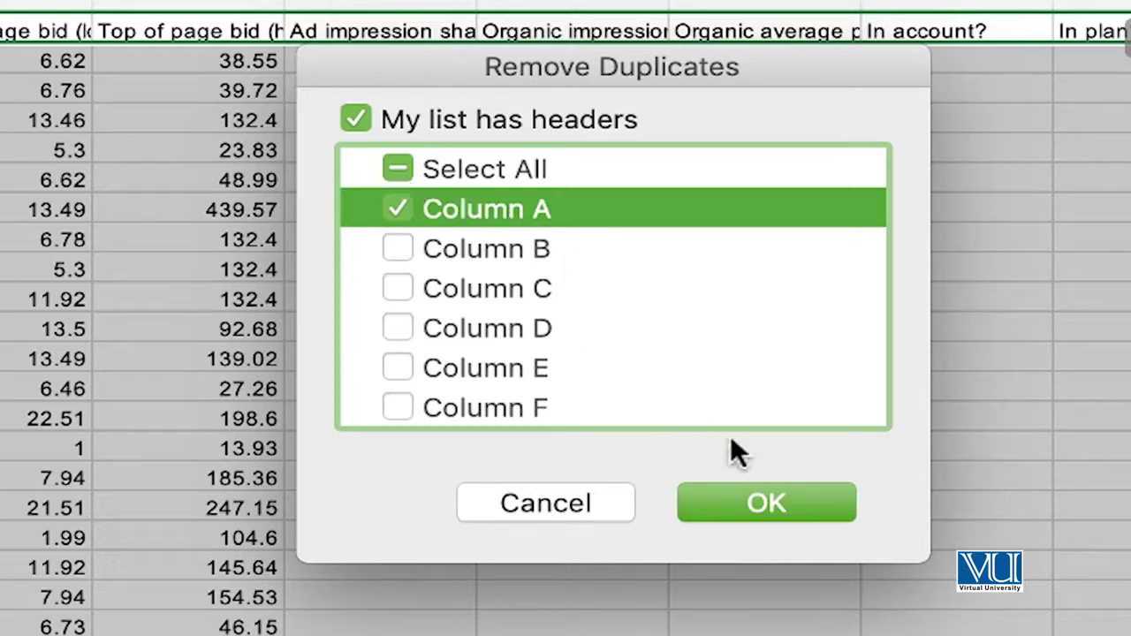
click(740, 506)
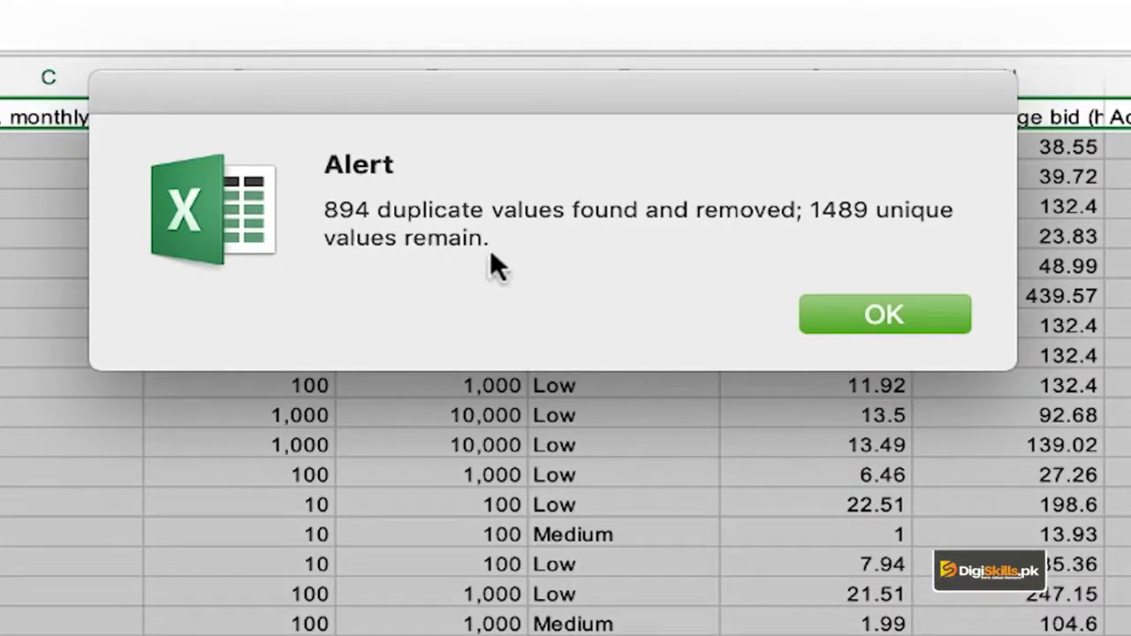
Step: Dismiss the 894-duplicates-removed report, save the workbook and close it
click(881, 316)
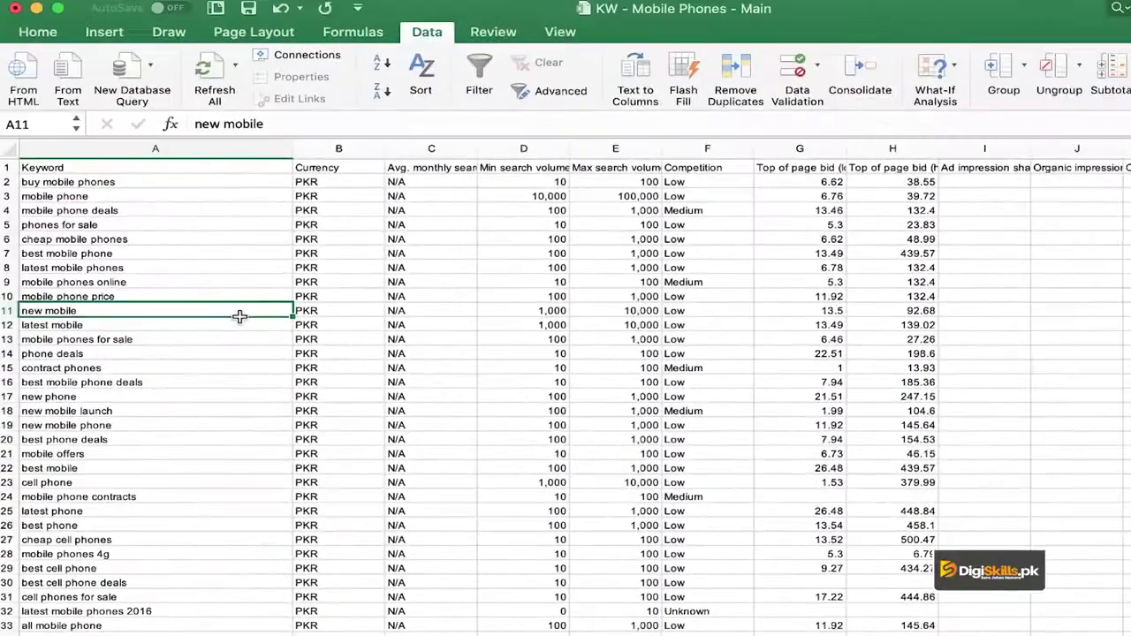
key(ctrl+s)
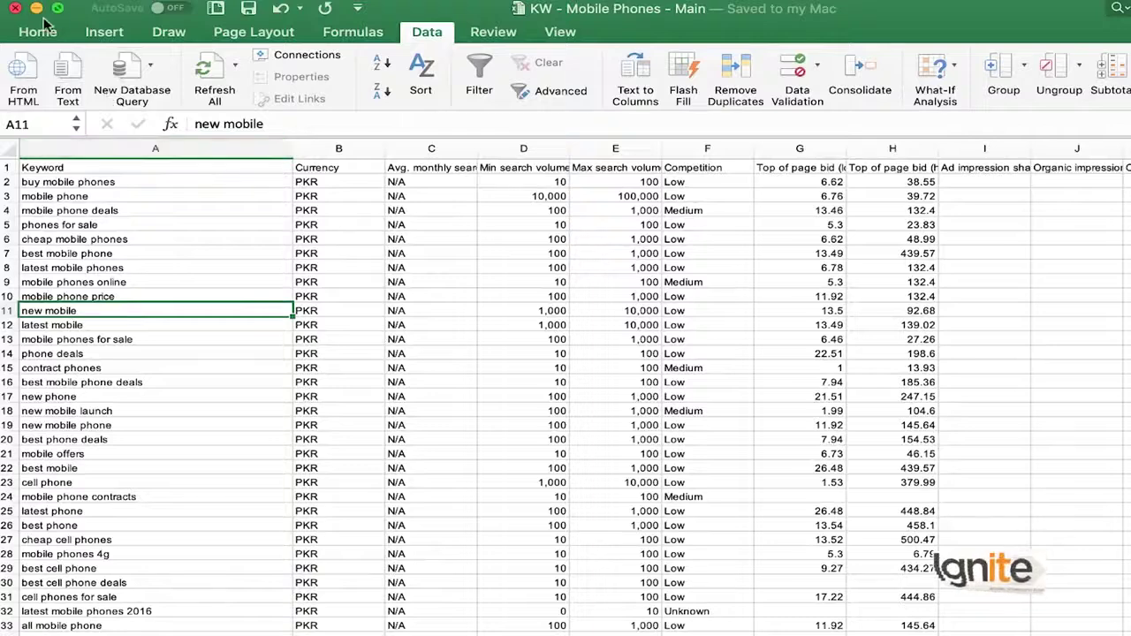
click(16, 12)
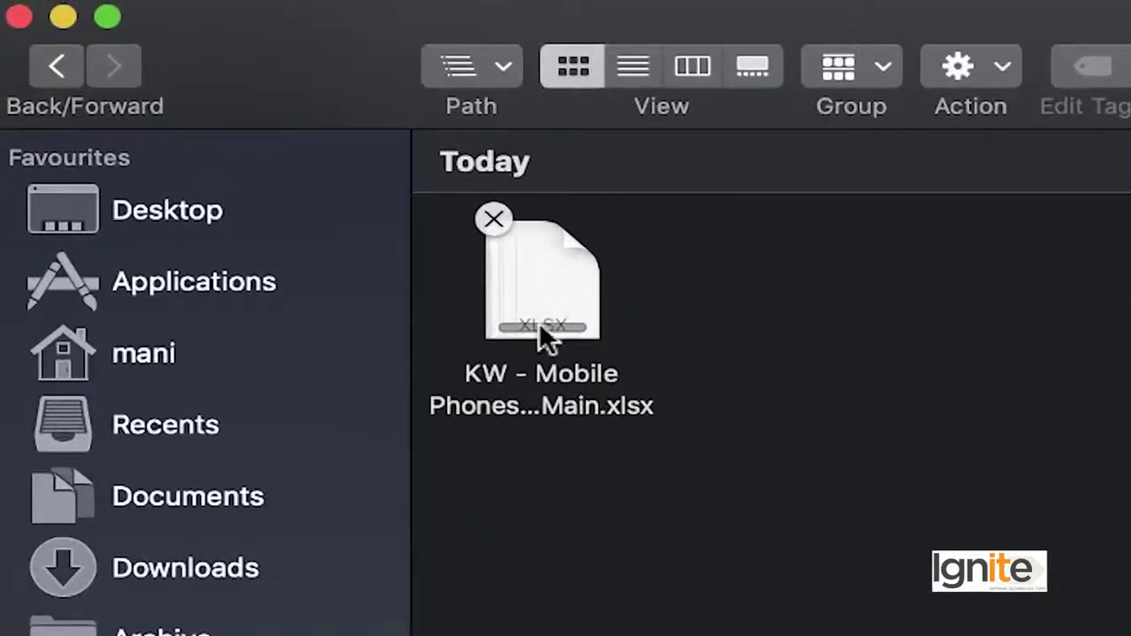
Step: Rename the downloaded workbook to 'KW - Mobile Phones - Main - Cleaned.xlsx' in Finder
click(539, 322)
key(Return)
key(Right)
key(Left)
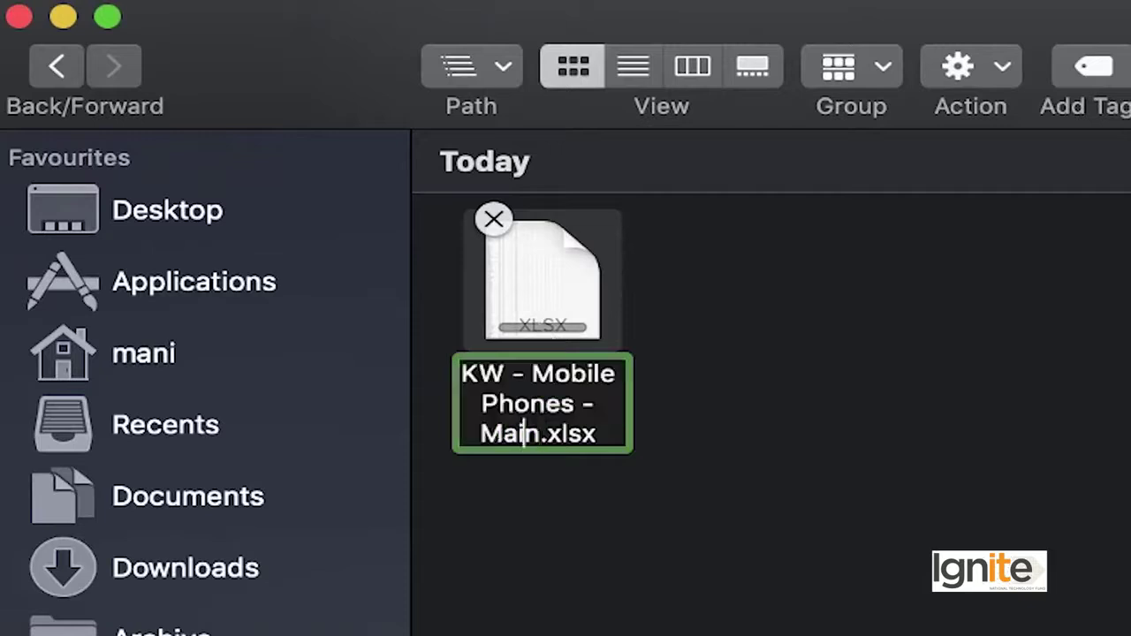
text(- )
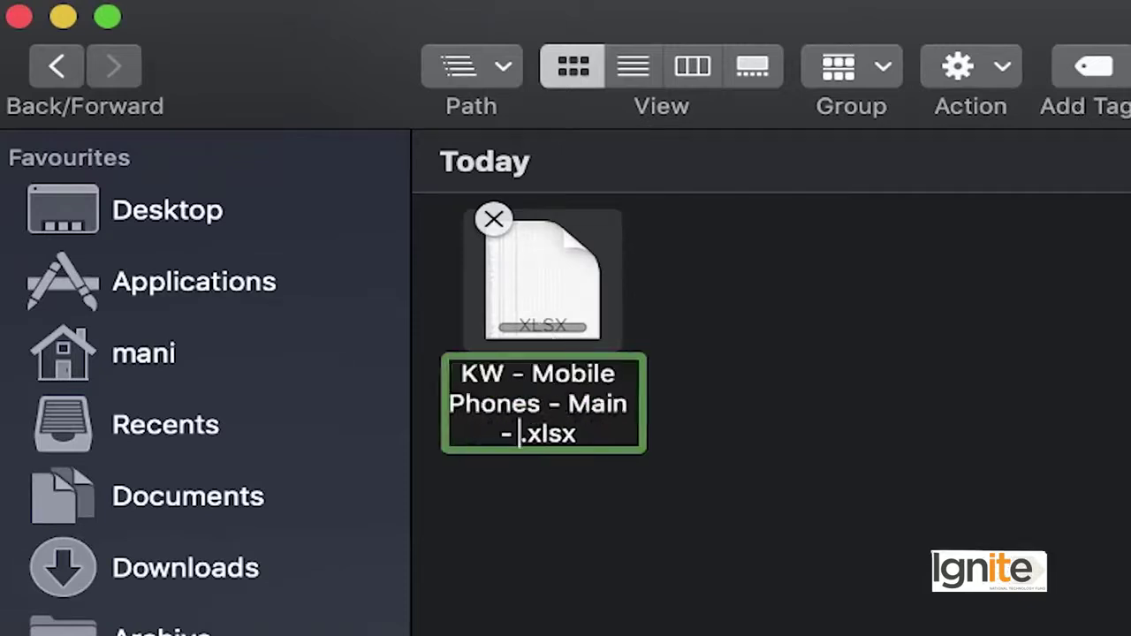
text(Filtere)
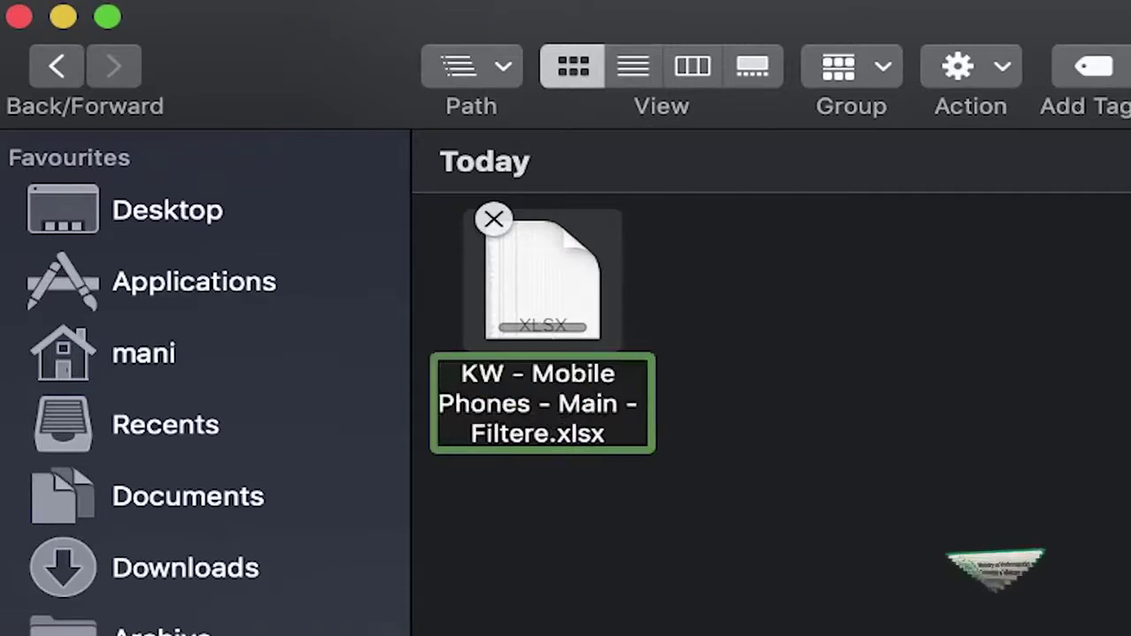
text(d)
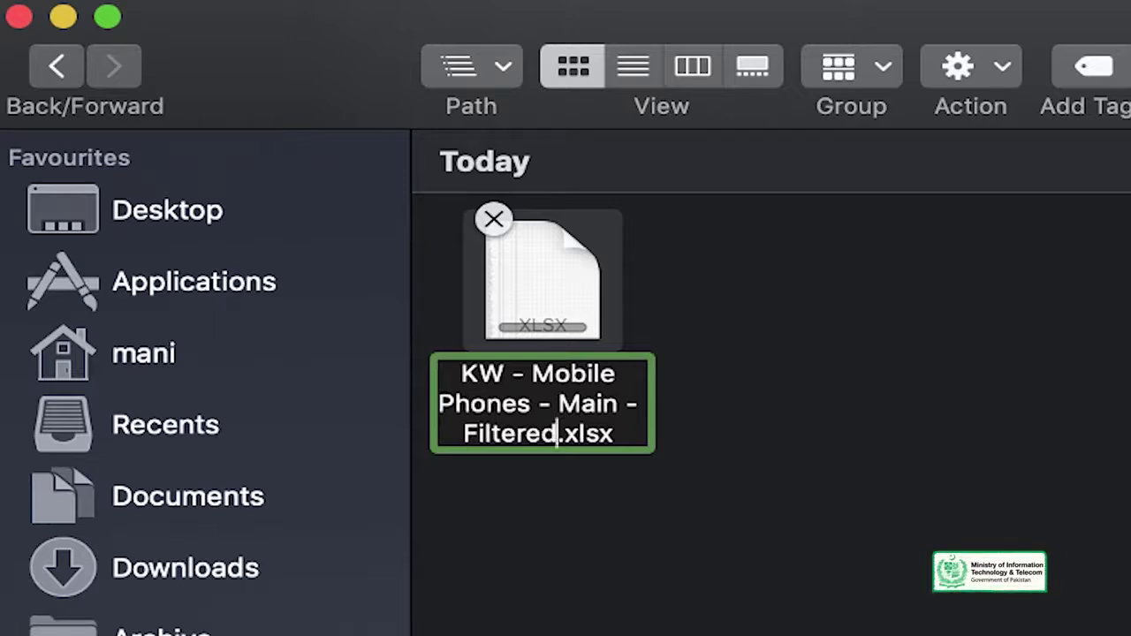
key(alt+shift+Left)
text(Cl)
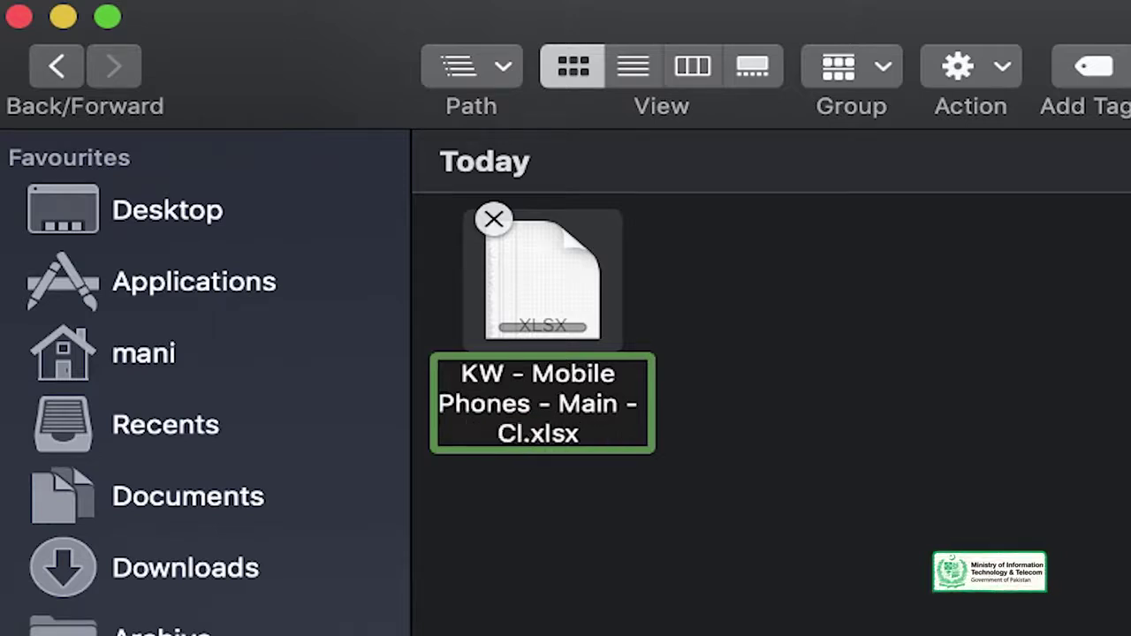
text(d)
key(Return)
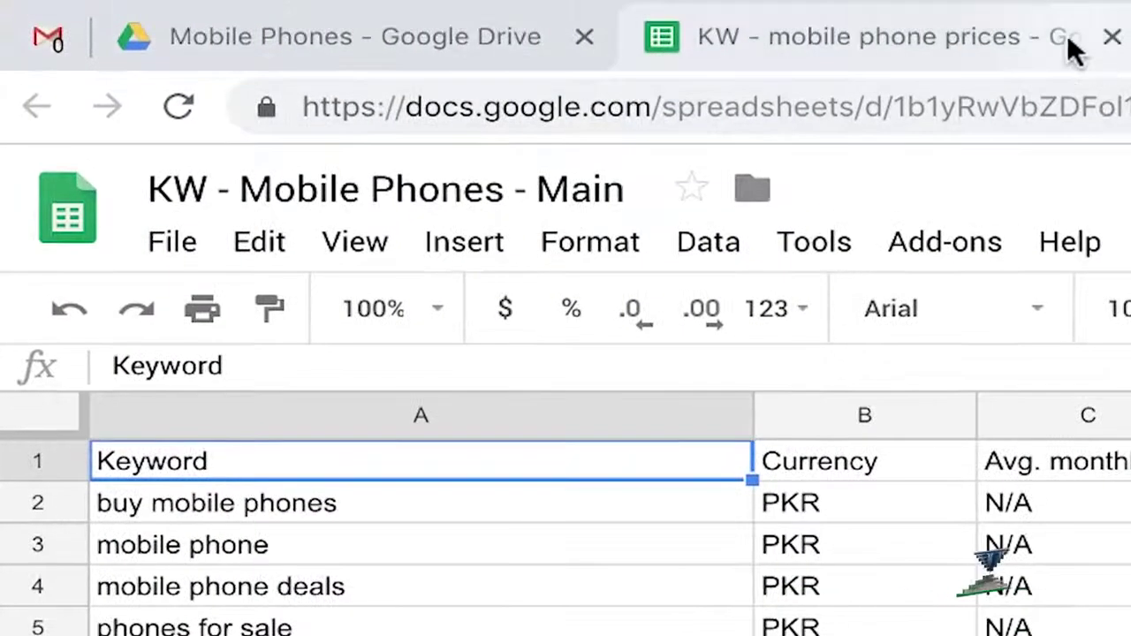
Step: Close the open spreadsheet tabs and return to the Google Drive folder
click(1101, 51)
click(1112, 37)
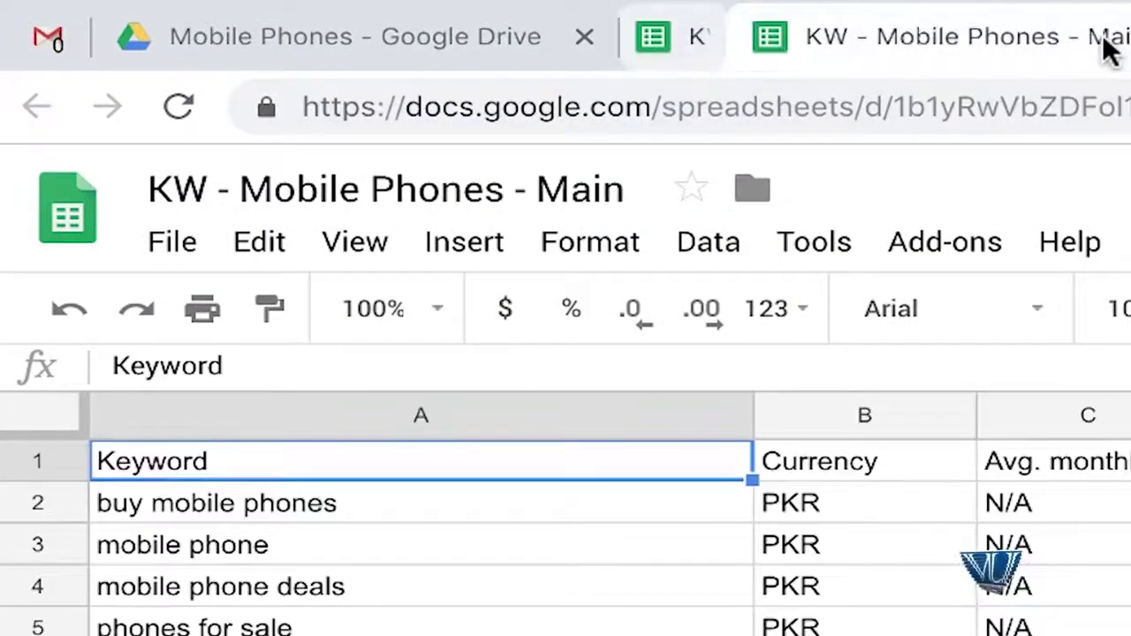
click(1112, 37)
click(451, 20)
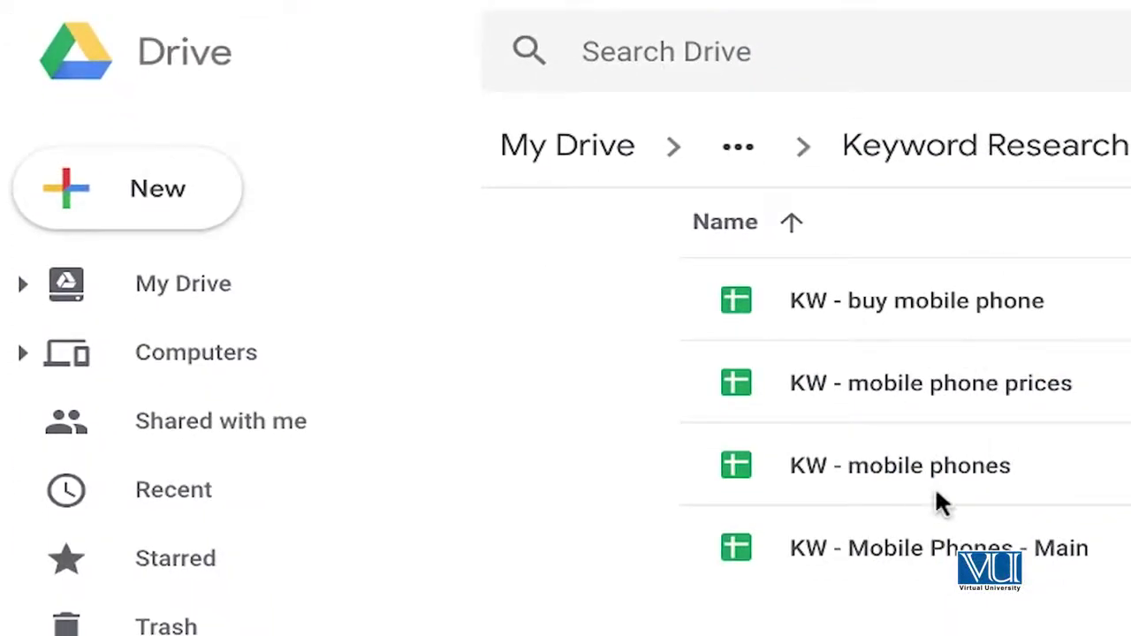
Step: Upload 'KW - Mobile Phones - Main - Cleaned.xlsx' from Downloads into the Mobile Phones folder
click(171, 189)
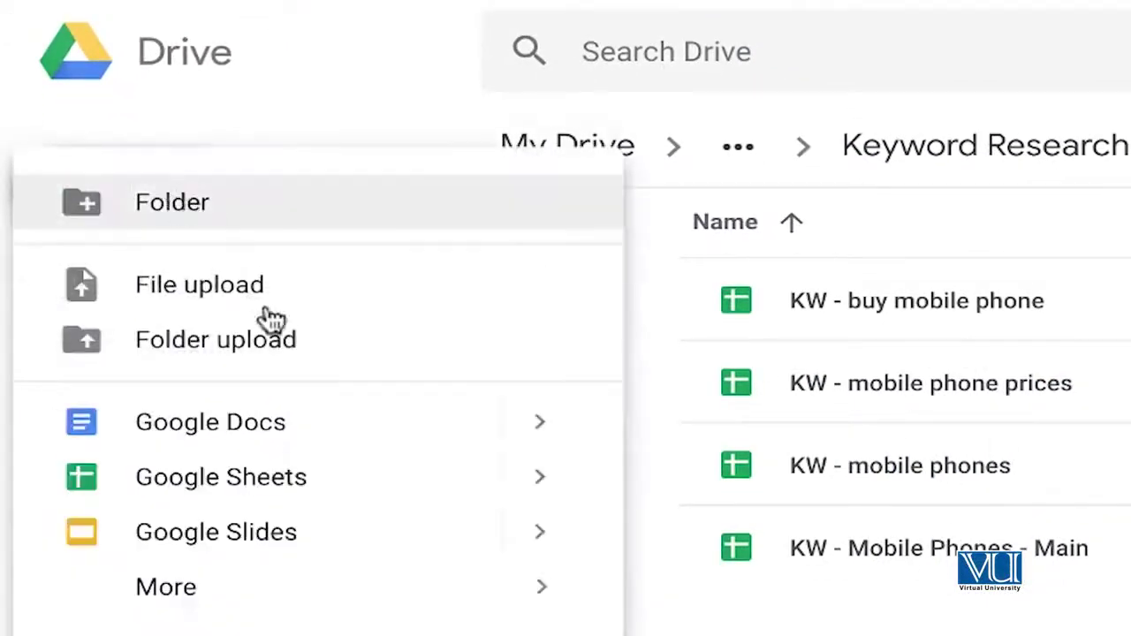
click(208, 292)
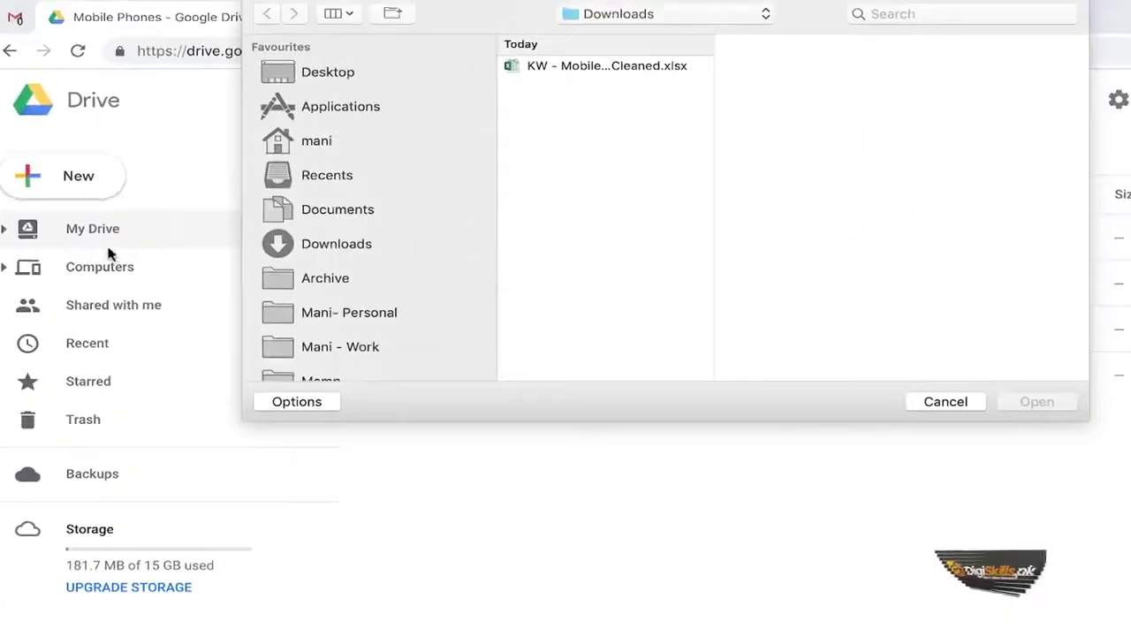
click(608, 69)
click(1027, 402)
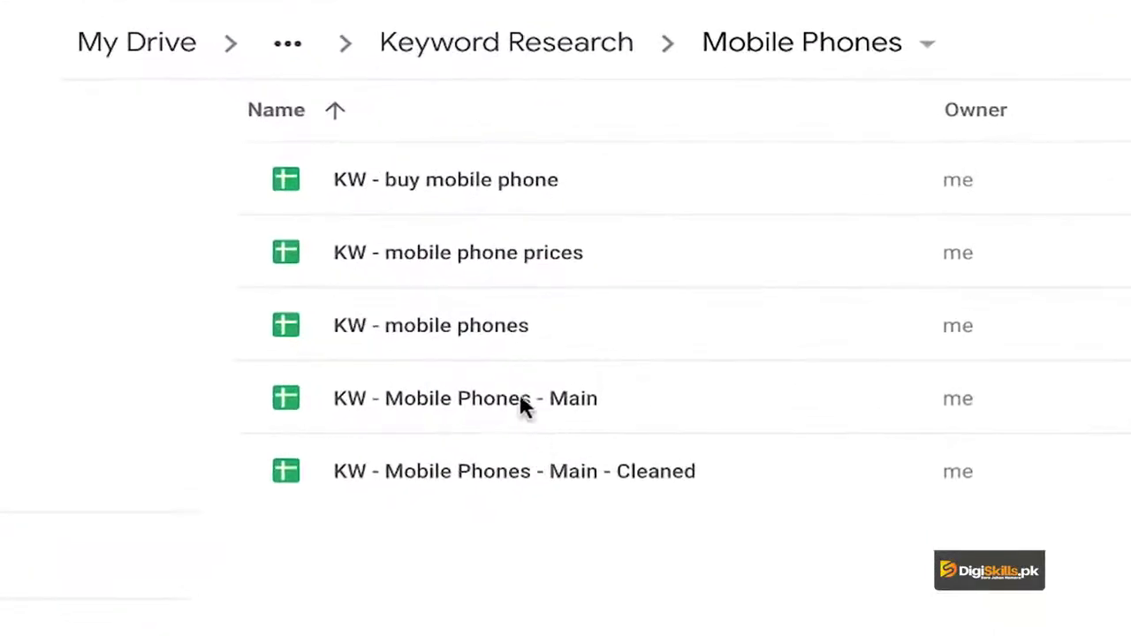
Step: Compare the original Main file with the uploaded Cleaned file in the folder listing
click(484, 409)
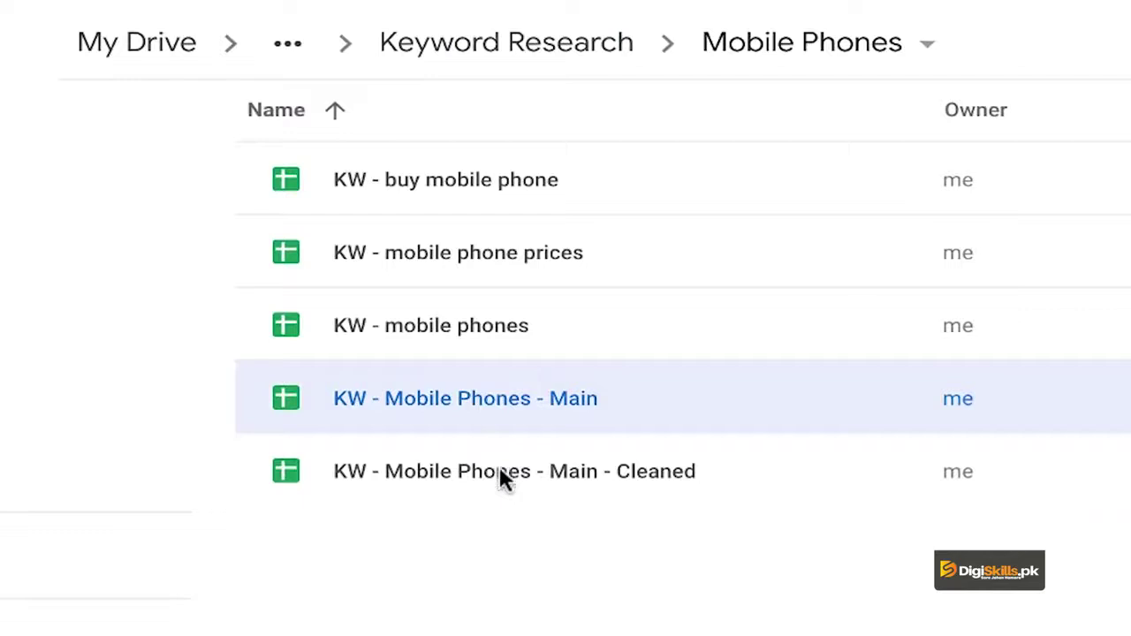
click(501, 471)
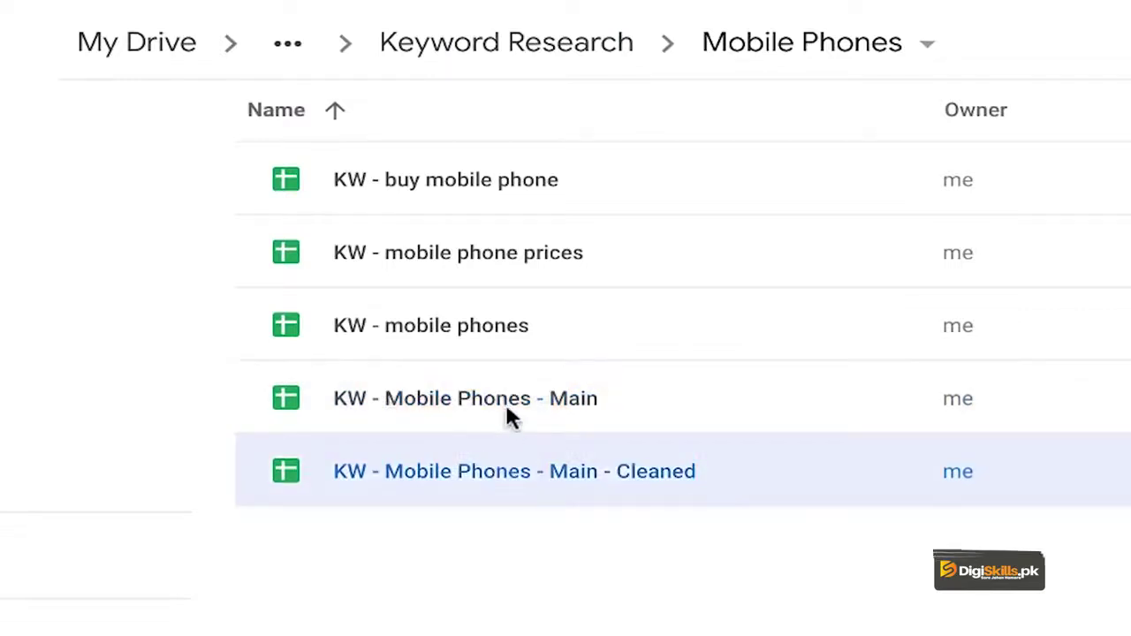
click(505, 405)
click(517, 454)
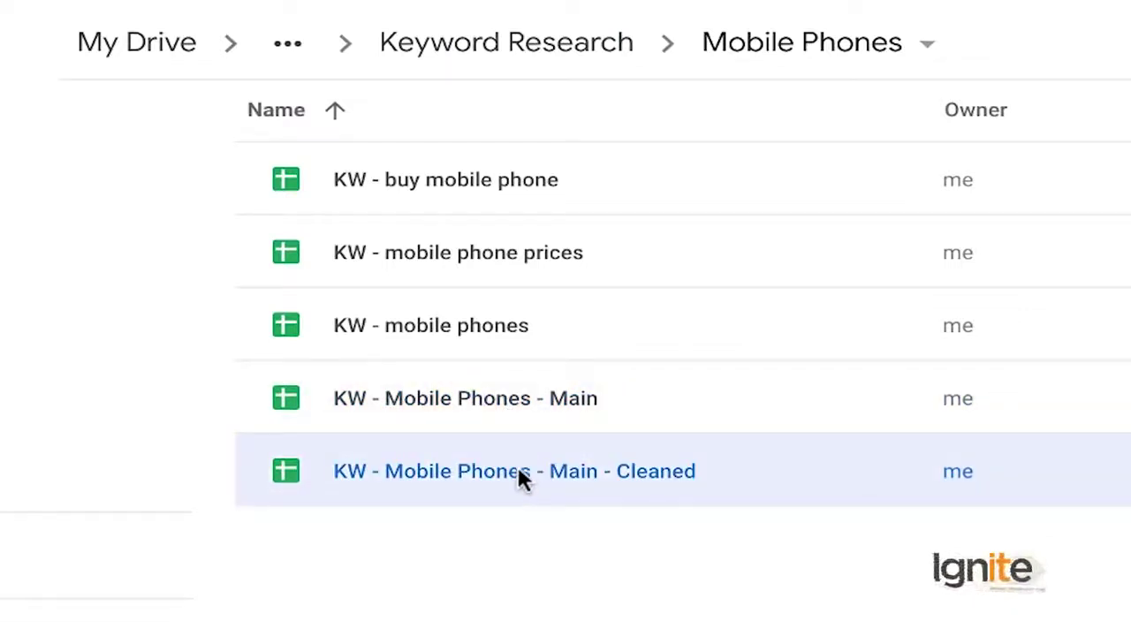
click(535, 418)
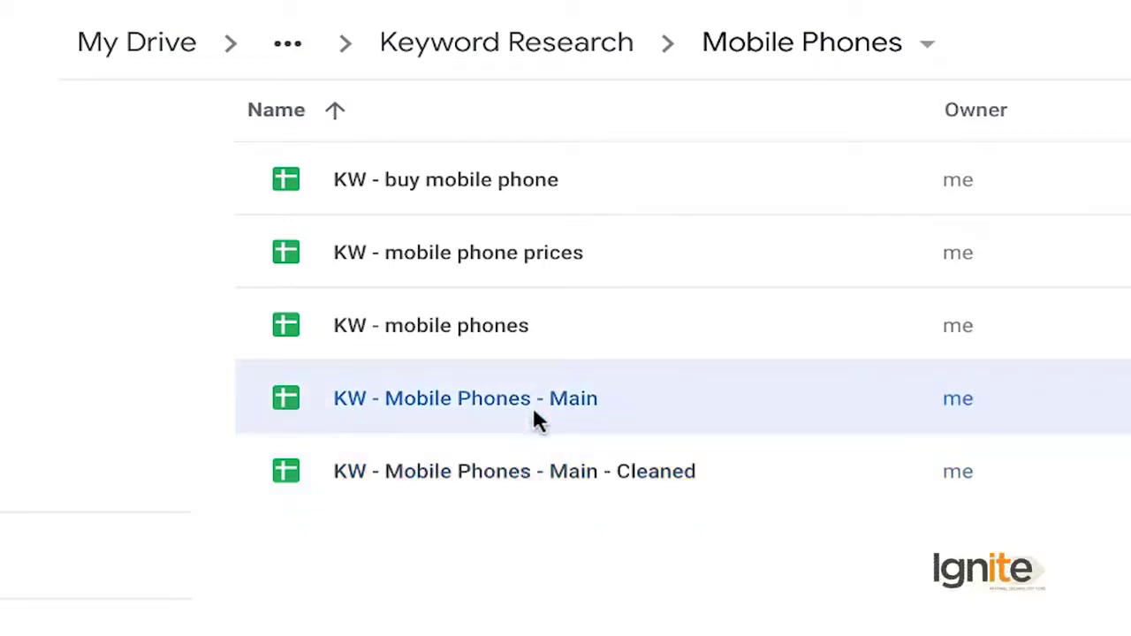
click(543, 474)
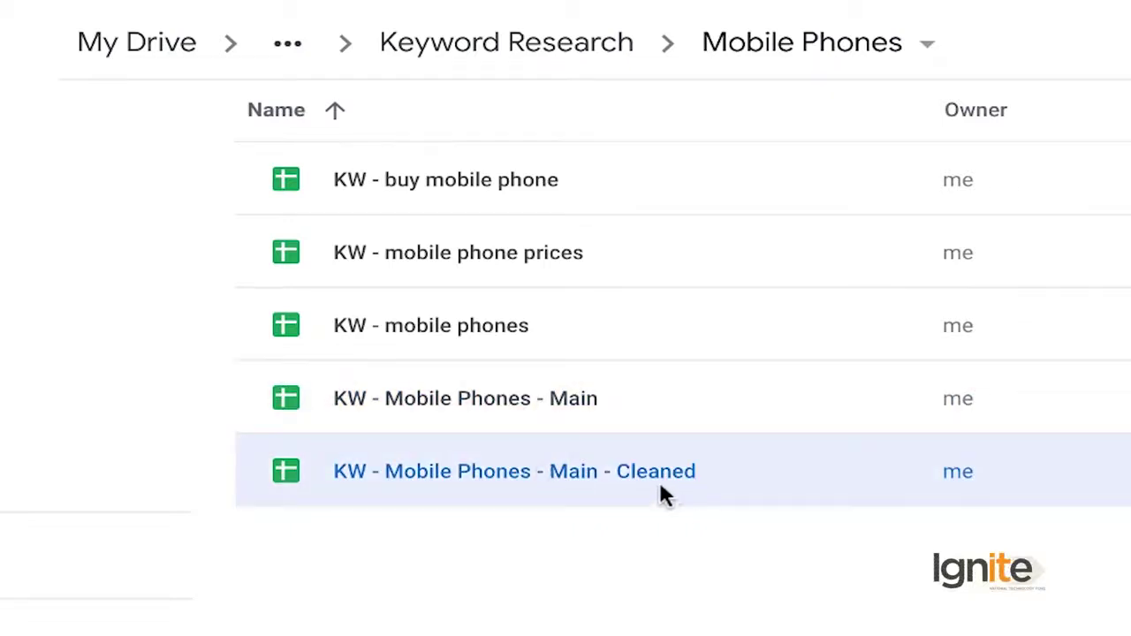
Step: Open the KW - Mobile Phones - Main - Cleaned sheet and freeze header row 1
double_click(541, 482)
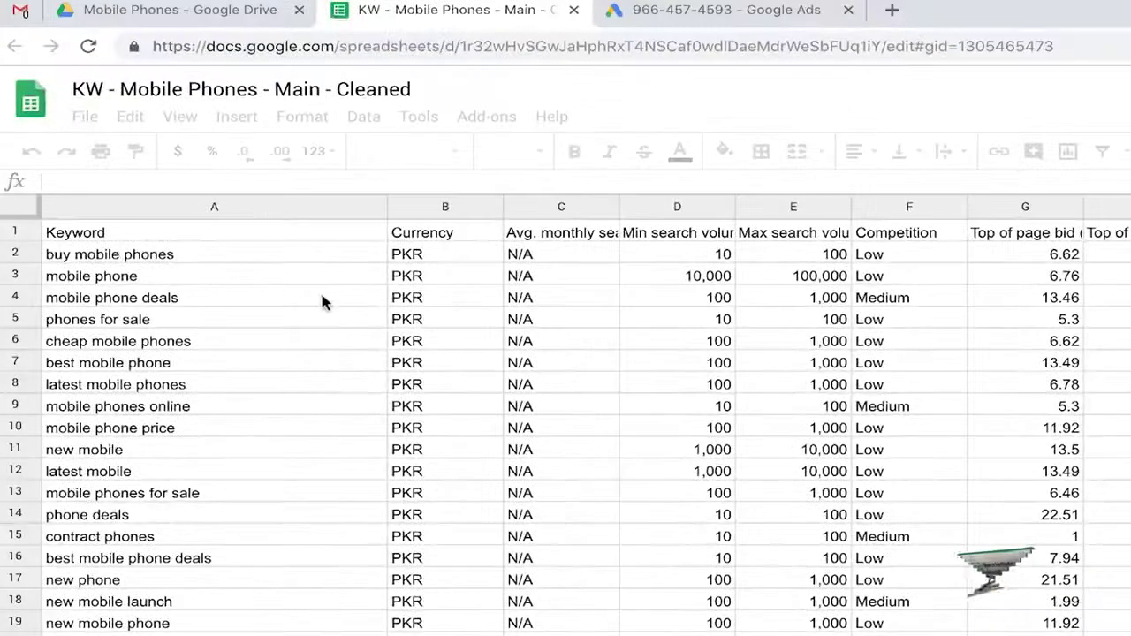
click(321, 302)
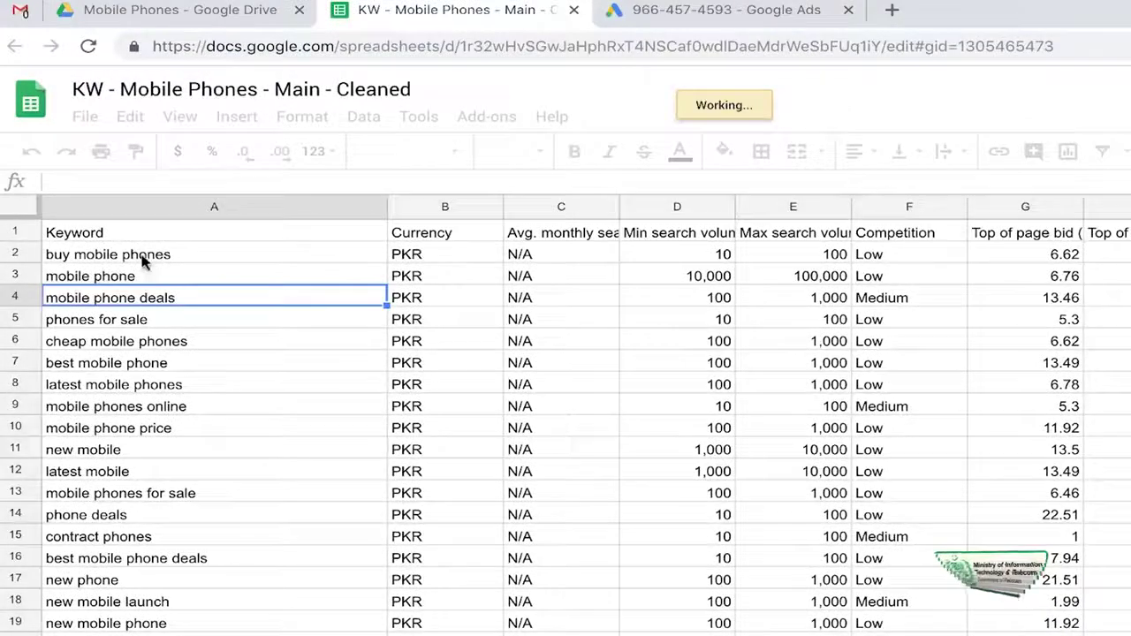
click(162, 238)
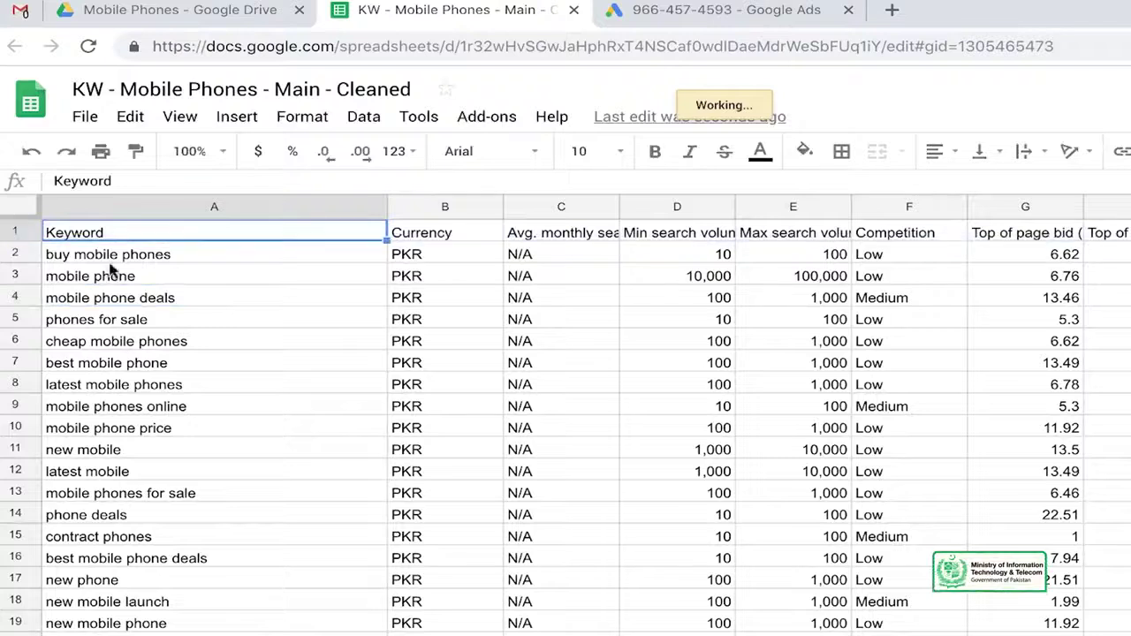
click(179, 281)
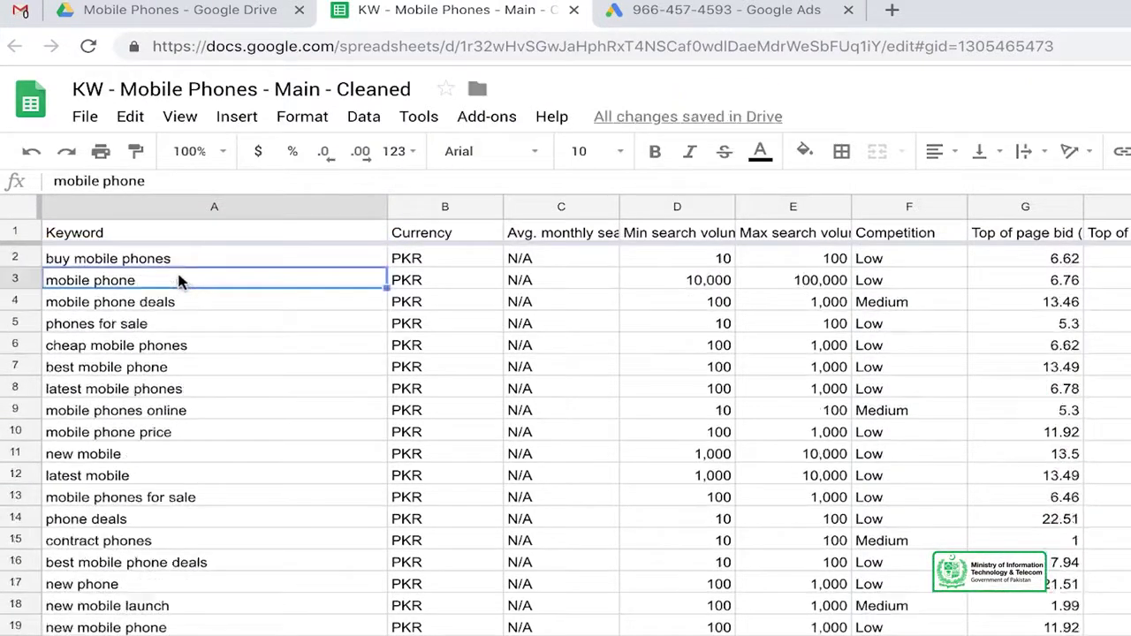
scroll(179, 281, down, 1)
scroll(179, 281, down, 1)
scroll(179, 281, up, 2)
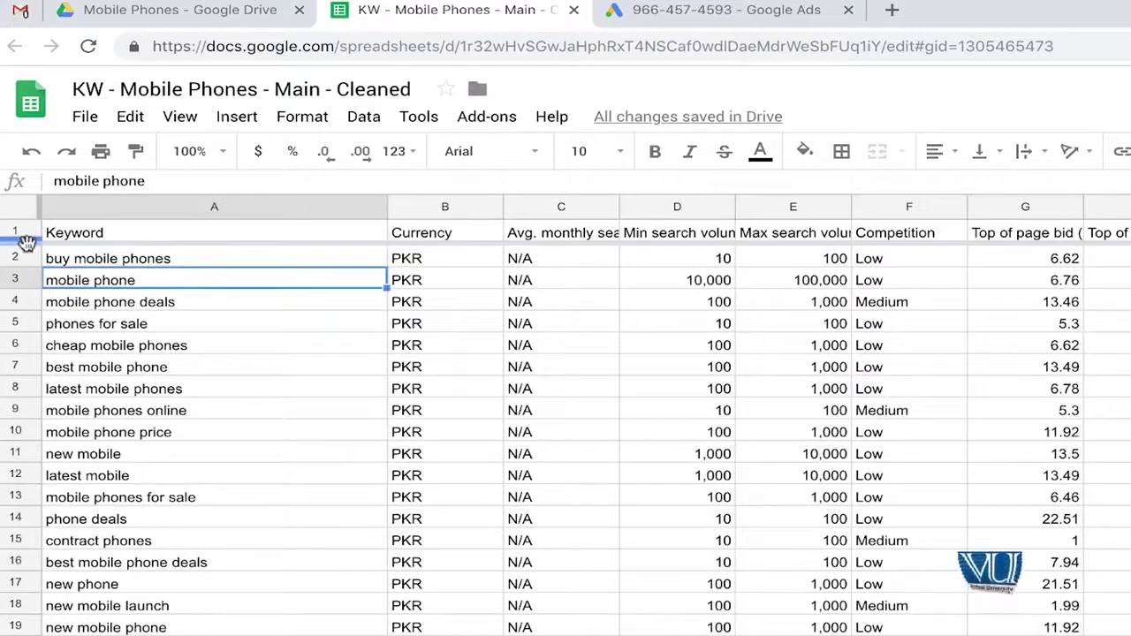
Step: Make the Keyword header row slightly shorter
drag(27, 243, 27, 228)
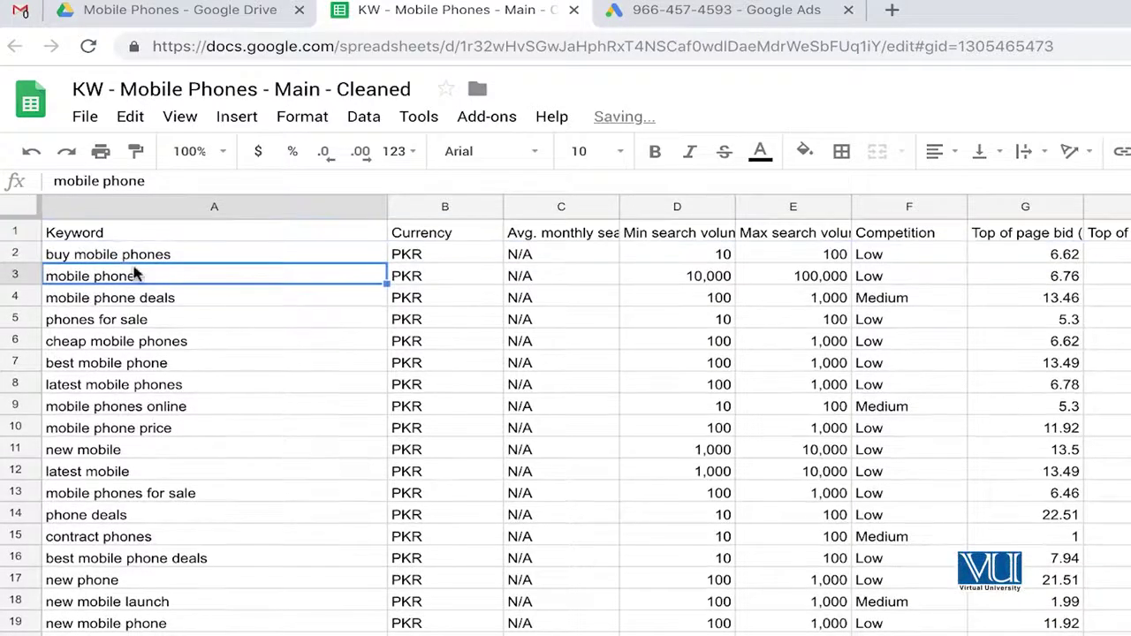
scroll(135, 275, down, 5)
scroll(136, 275, down, 10)
scroll(136, 275, down, 20)
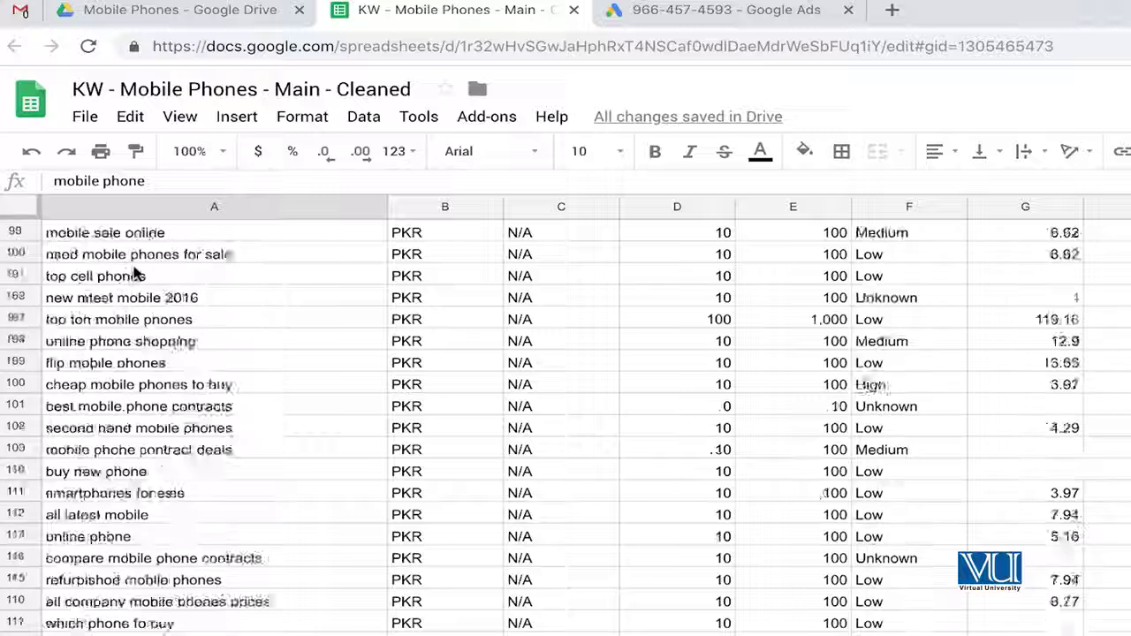
scroll(136, 275, up, 20)
scroll(135, 275, up, 7)
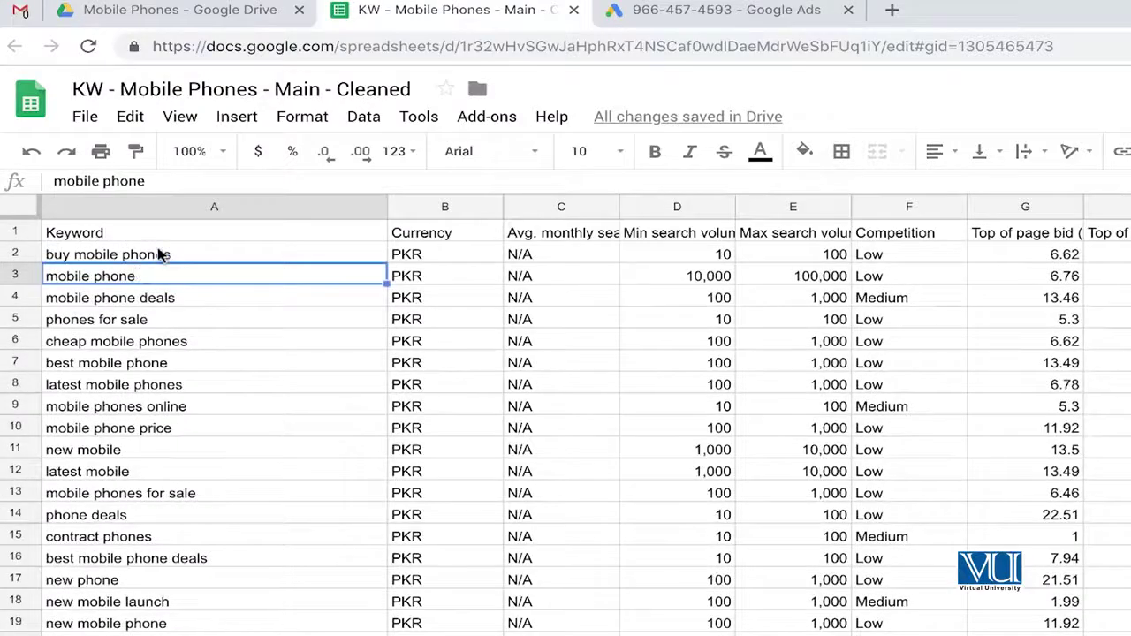
click(162, 255)
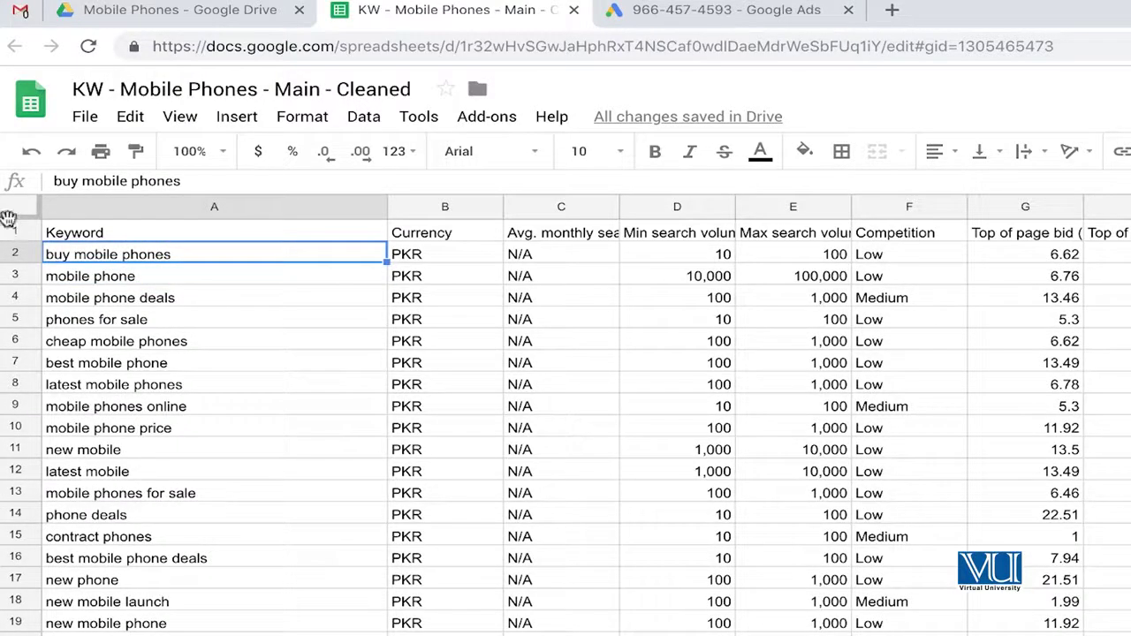
Step: Move the freeze line below the Keyword header and check it stays fixed while scrolling
drag(8, 218, 11, 243)
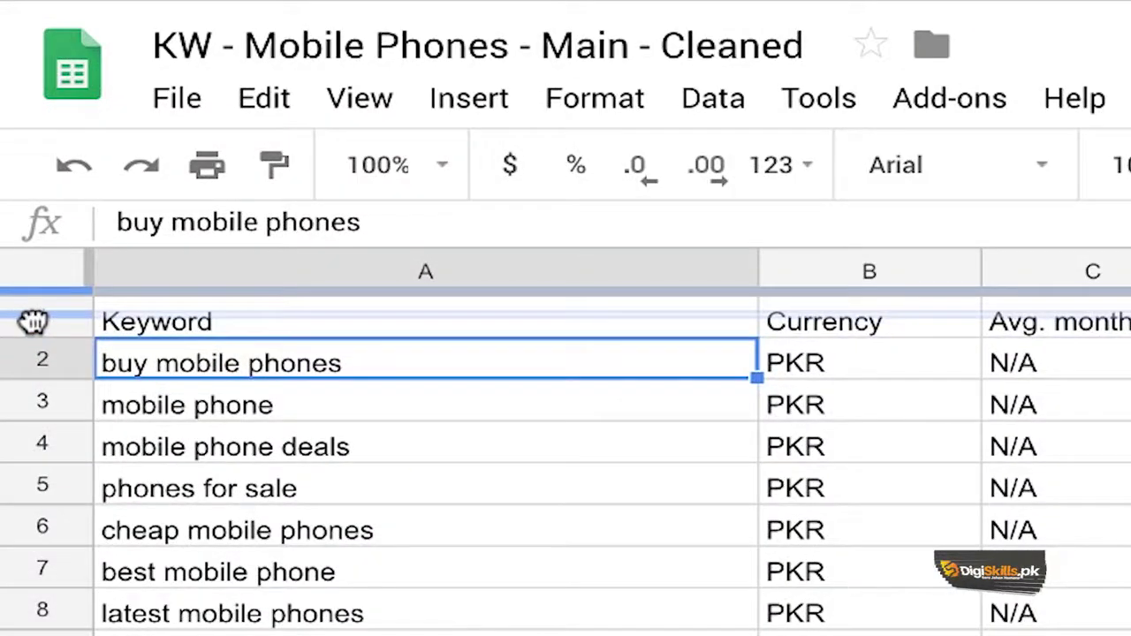
drag(33, 324, 36, 340)
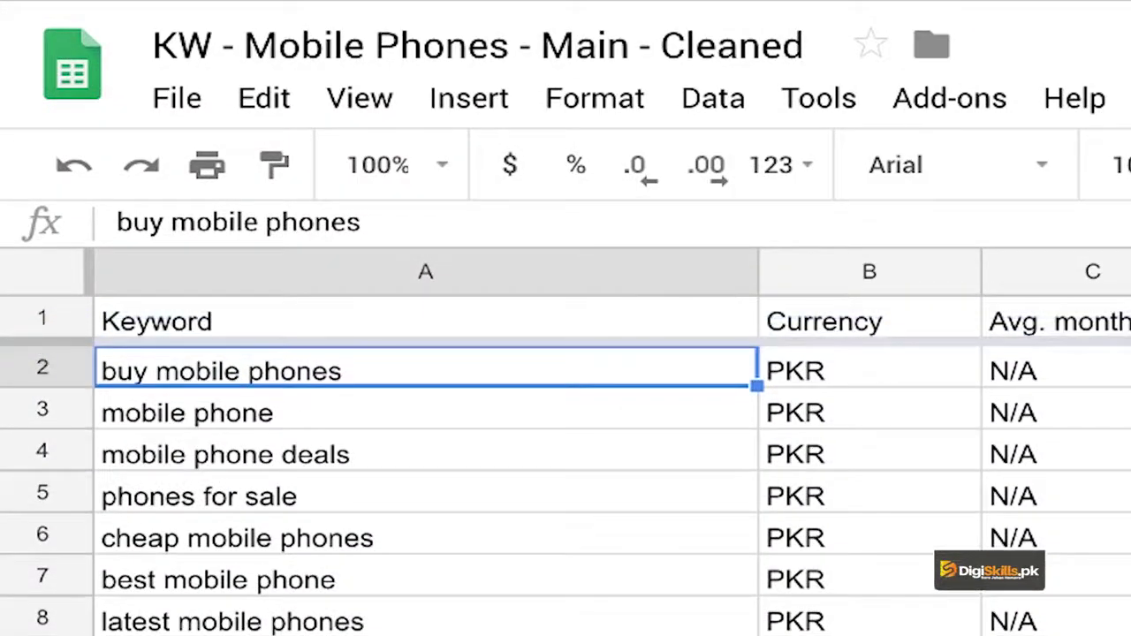
scroll(566, 486, down, 8)
scroll(566, 486, down, 14)
scroll(566, 486, down, 10)
scroll(565, 486, down, 8)
scroll(566, 487, down, 6)
scroll(566, 486, down, 6)
scroll(566, 486, down, 6)
scroll(566, 486, down, 7)
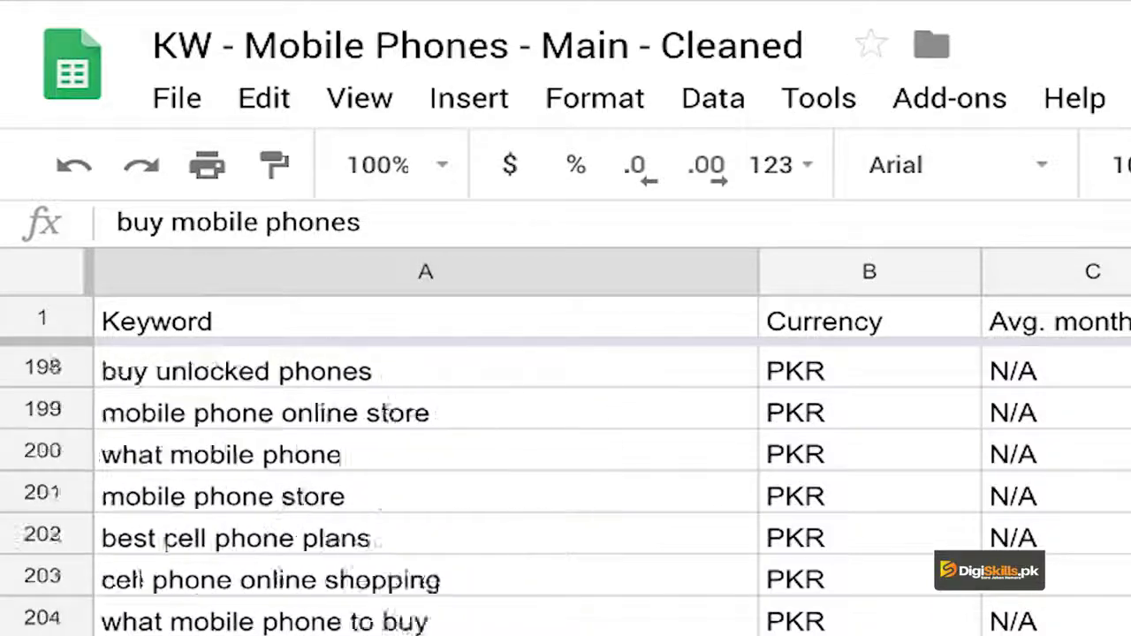
scroll(379, 626, down, 5)
scroll(524, 497, up, 14)
scroll(523, 497, up, 14)
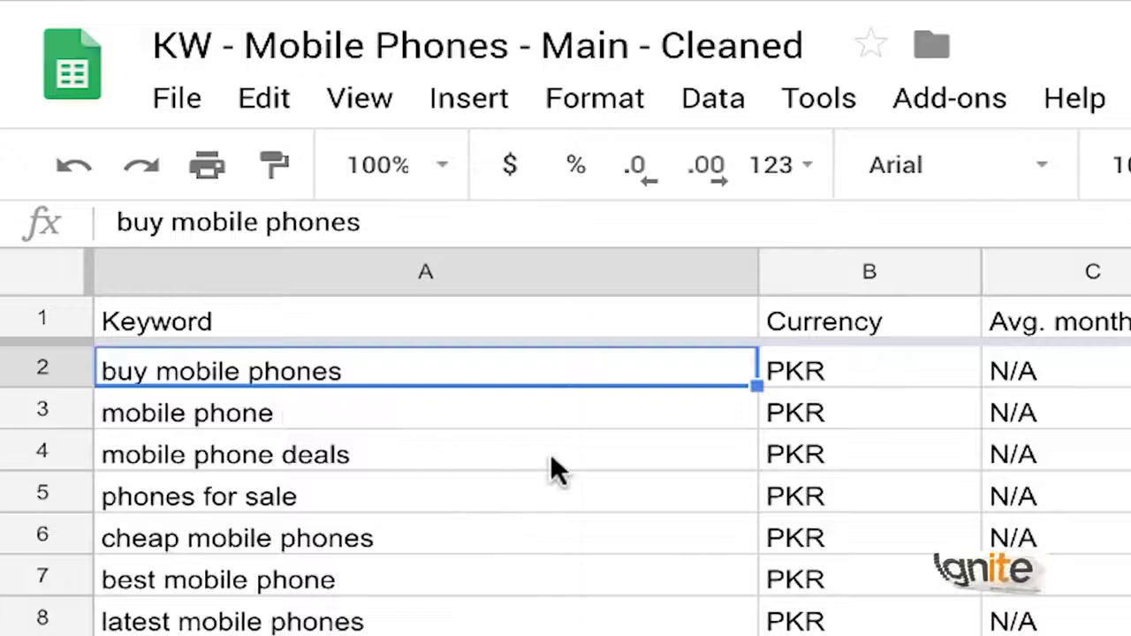
Step: Insert an empty column left of Keyword and give it the heading '#'
click(535, 273)
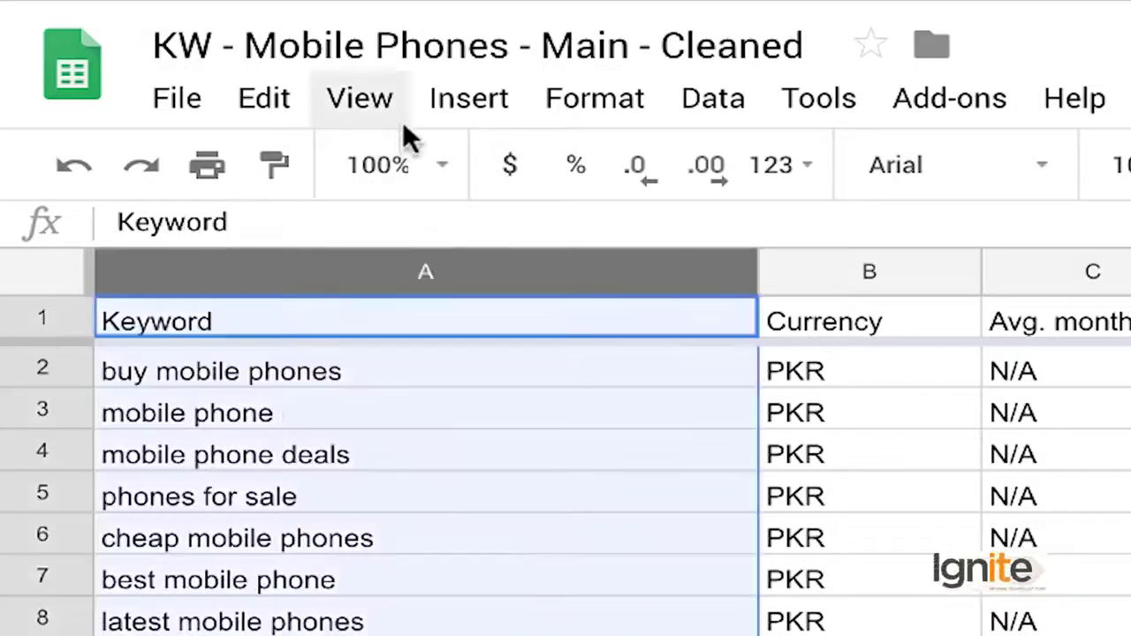
click(482, 96)
click(511, 170)
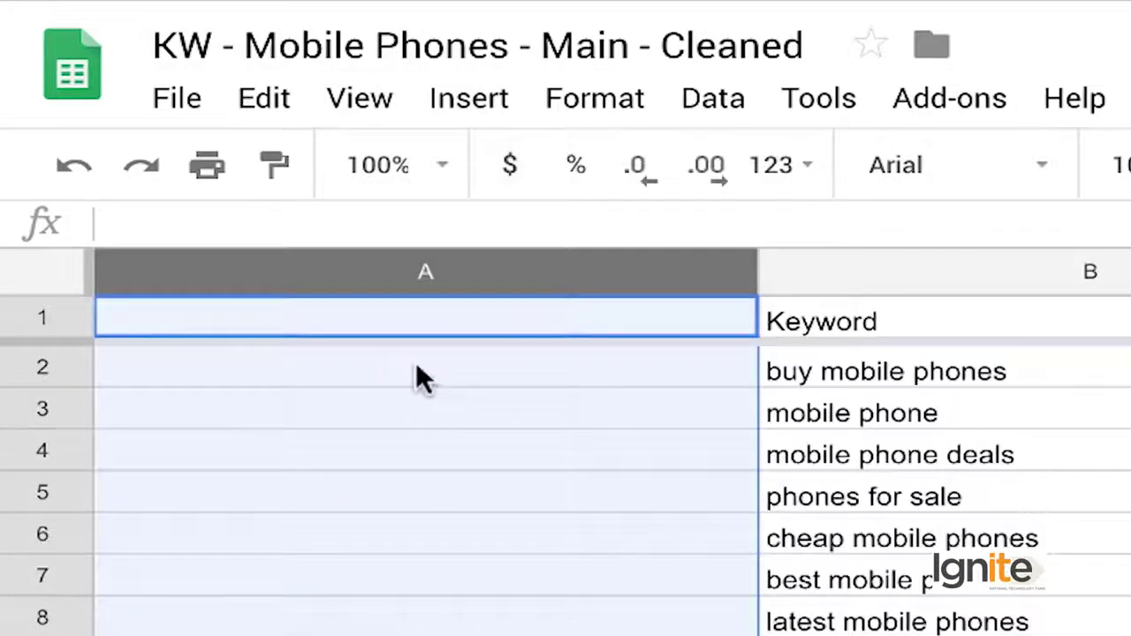
click(418, 367)
key(Up)
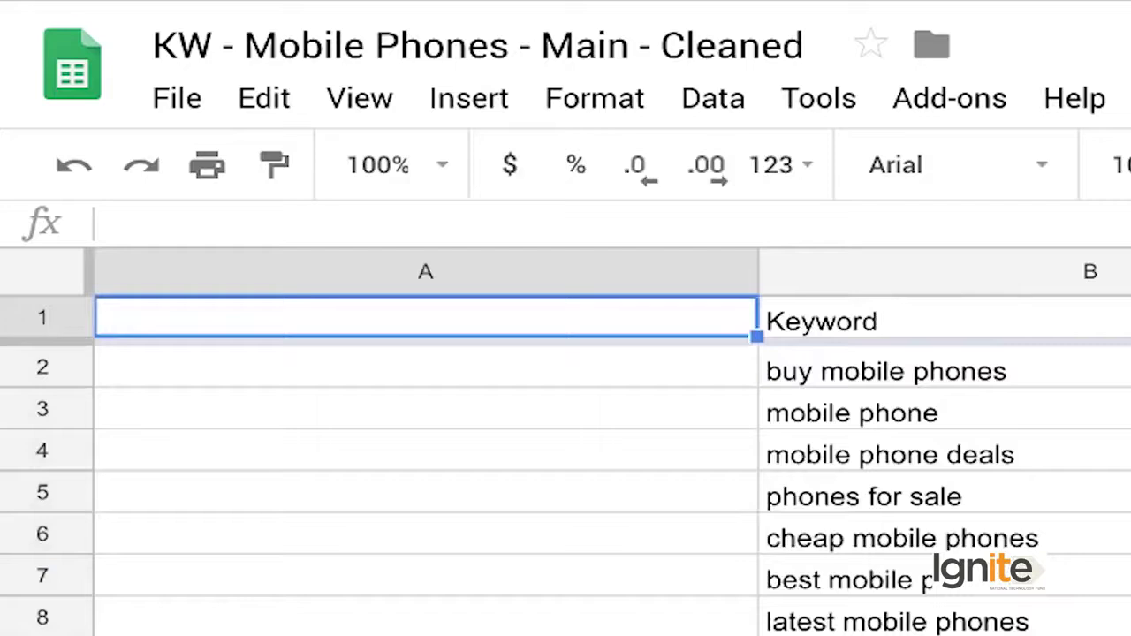
text(#)
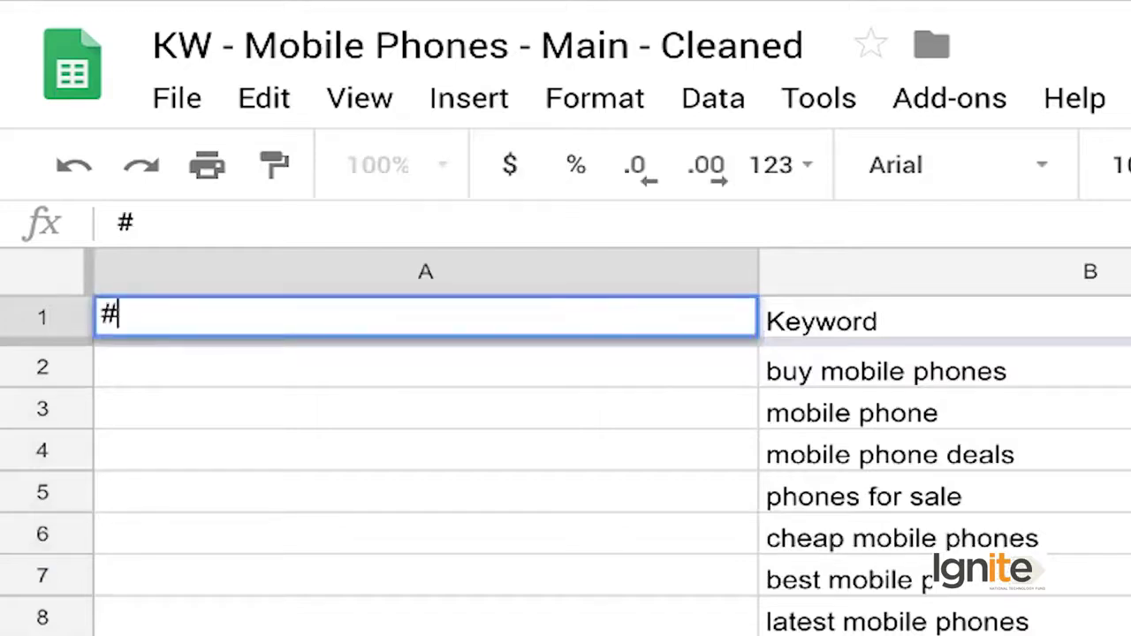
key(Return)
Step: Enter 1 and 2 below the heading and fill the numbering down the whole list
text(12)
key(BackSpace)
key(Return)
text(2)
key(Return)
click(424, 409)
click(424, 366)
shift+click(425, 408)
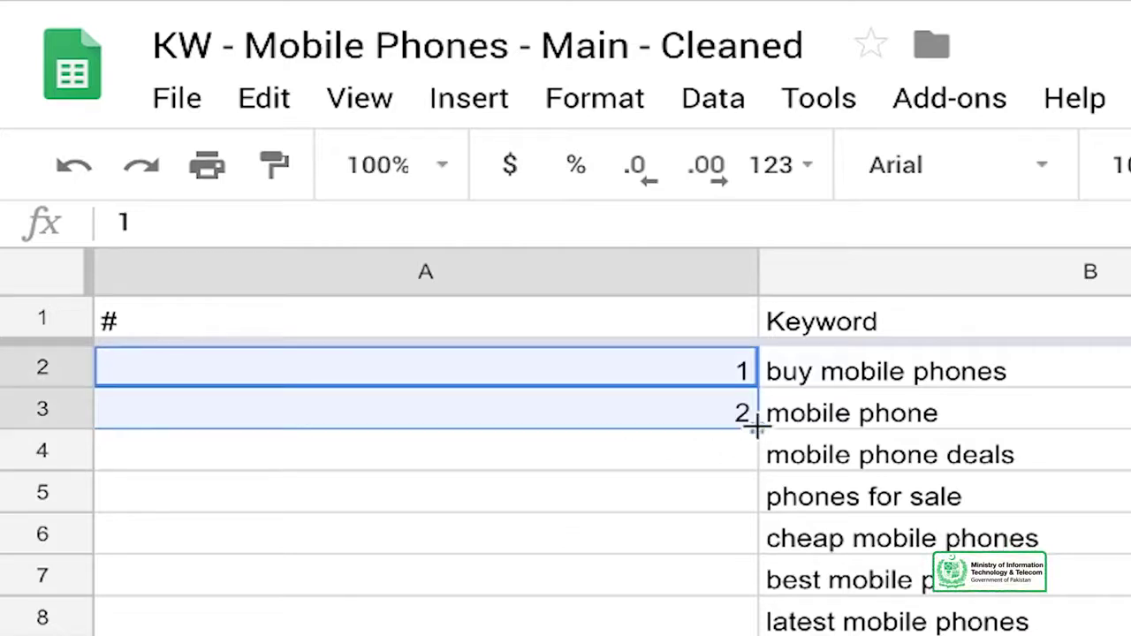
Step: Auto-fit column A to its numbers and create a filter across the whole sheet
double_click(756, 277)
scroll(504, 497, down, 1)
scroll(505, 497, down, 6)
scroll(505, 497, down, 6)
scroll(504, 495, down, 15)
scroll(504, 495, up, 15)
scroll(513, 495, up, 13)
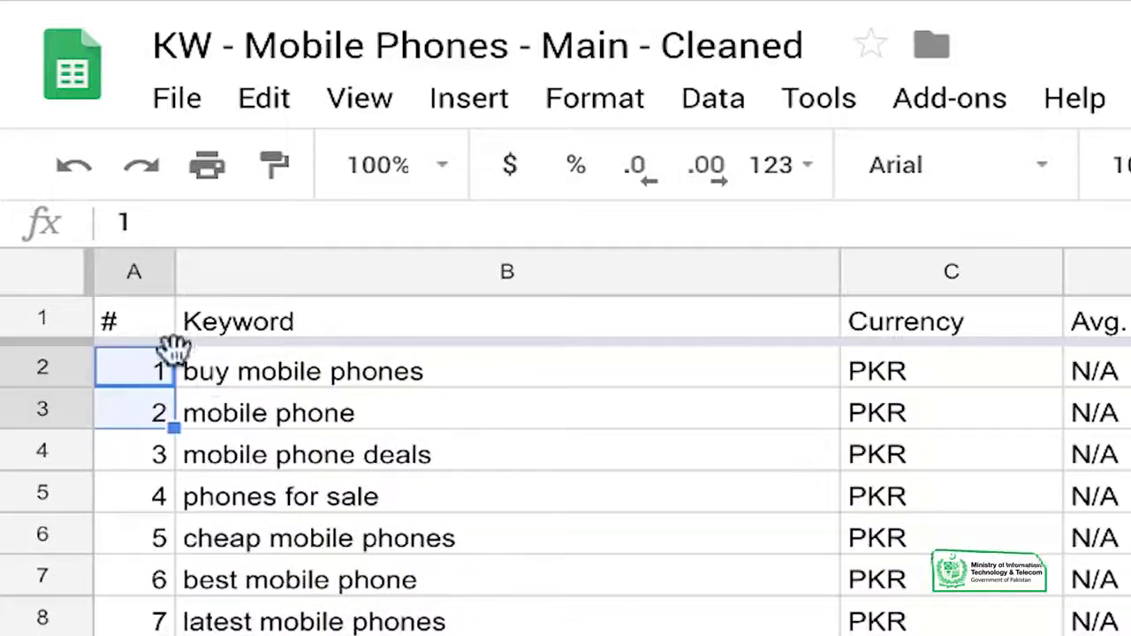
click(35, 273)
click(704, 170)
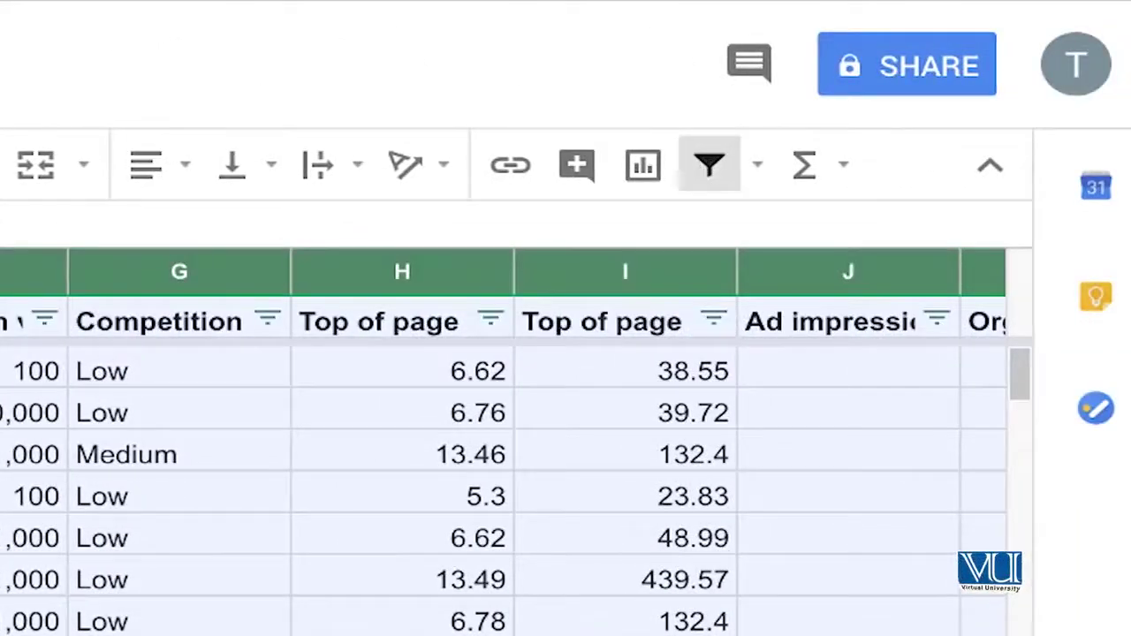
Step: Sort Min search volume Z→A so the 10,000-volume keywords sit at the top
click(276, 340)
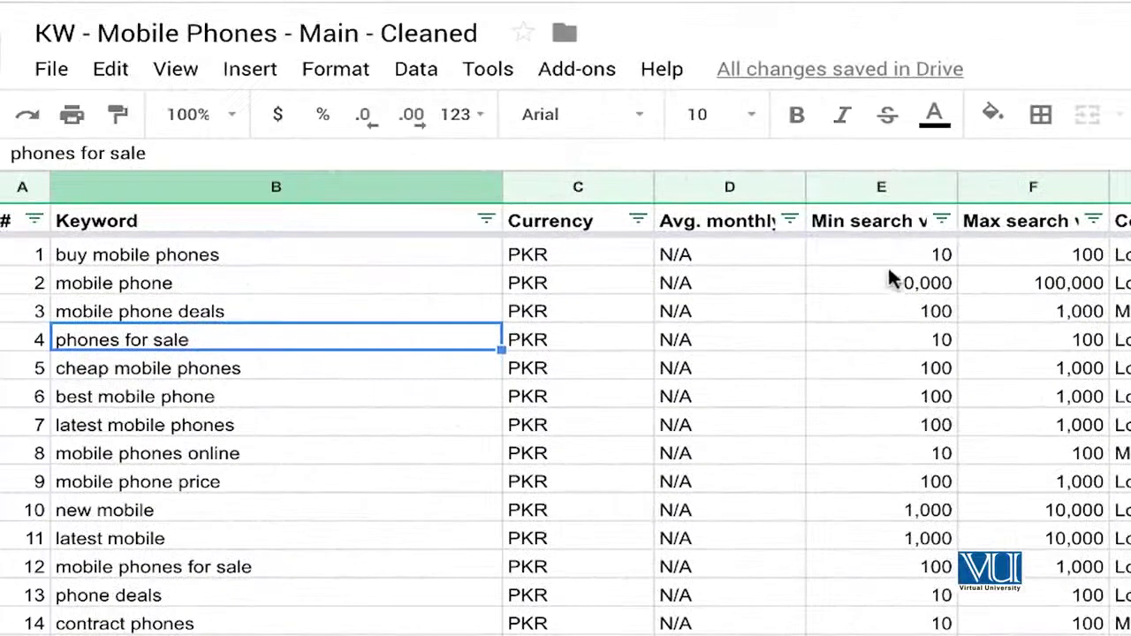
click(902, 228)
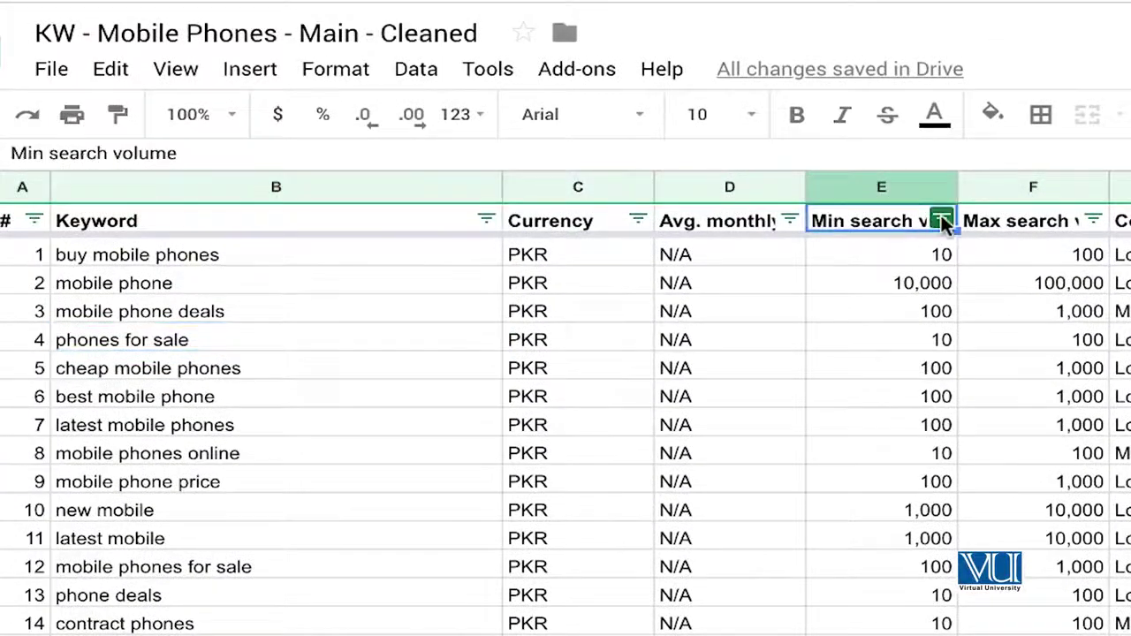
click(942, 221)
click(769, 303)
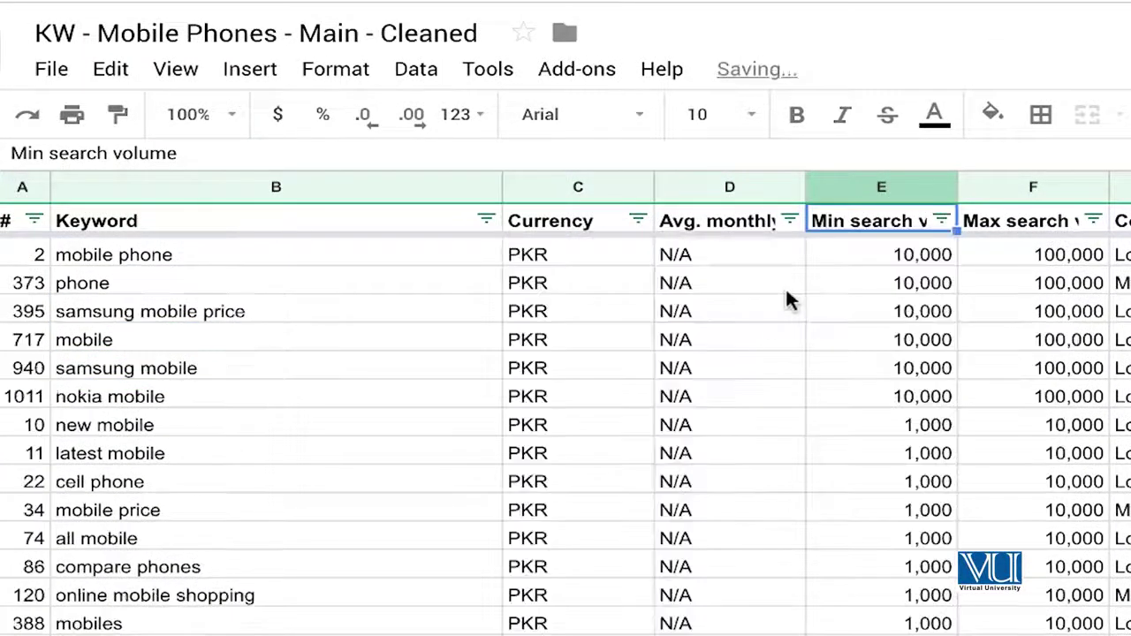
click(889, 288)
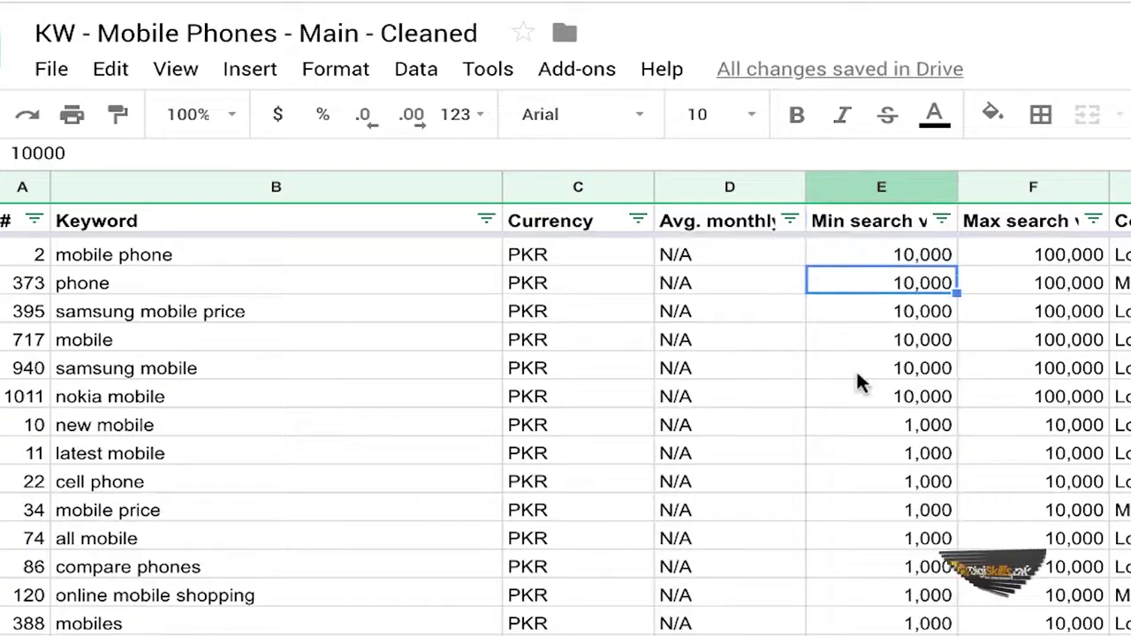
scroll(900, 437, down, 1)
scroll(900, 437, up, 1)
click(336, 311)
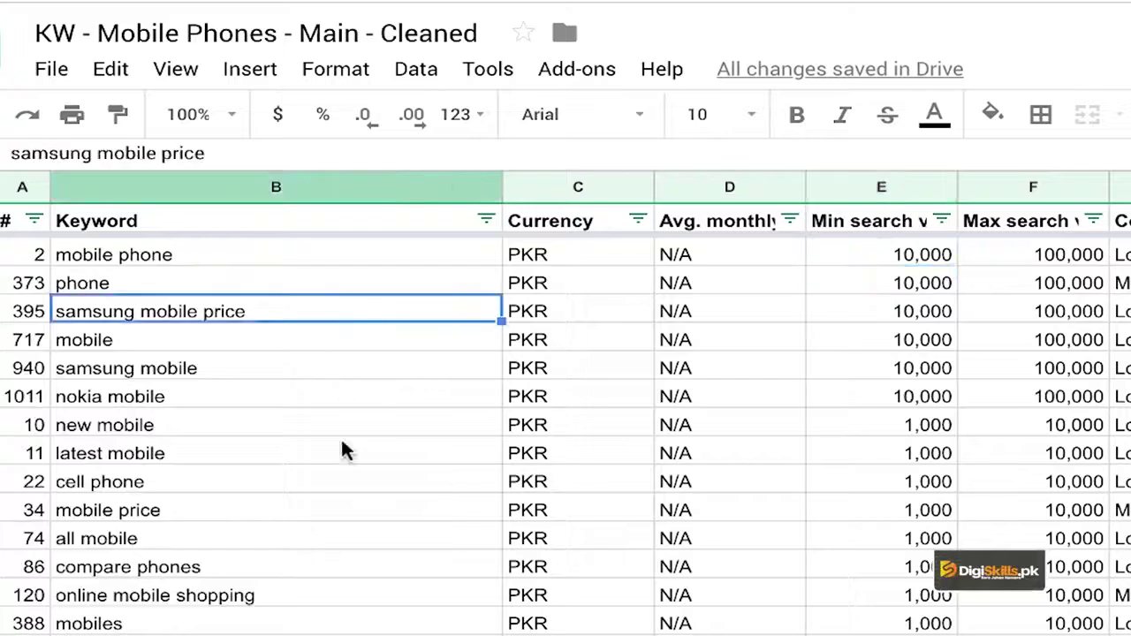
scroll(343, 469, down, 1)
scroll(349, 519, down, 1)
scroll(347, 515, up, 2)
scroll(348, 512, down, 1)
scroll(347, 512, up, 1)
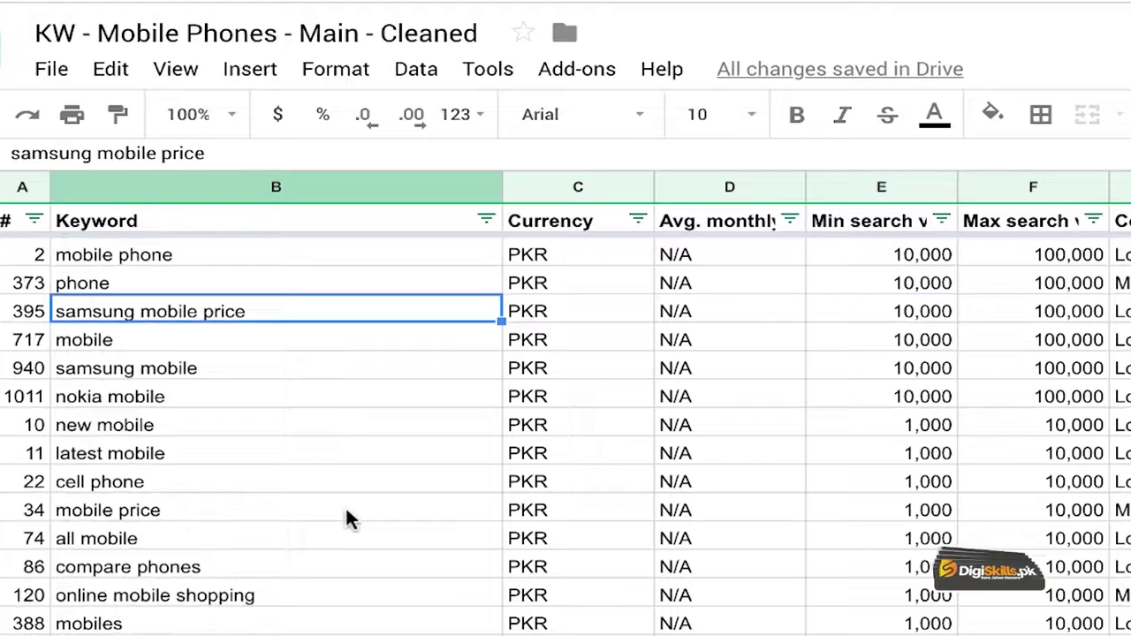